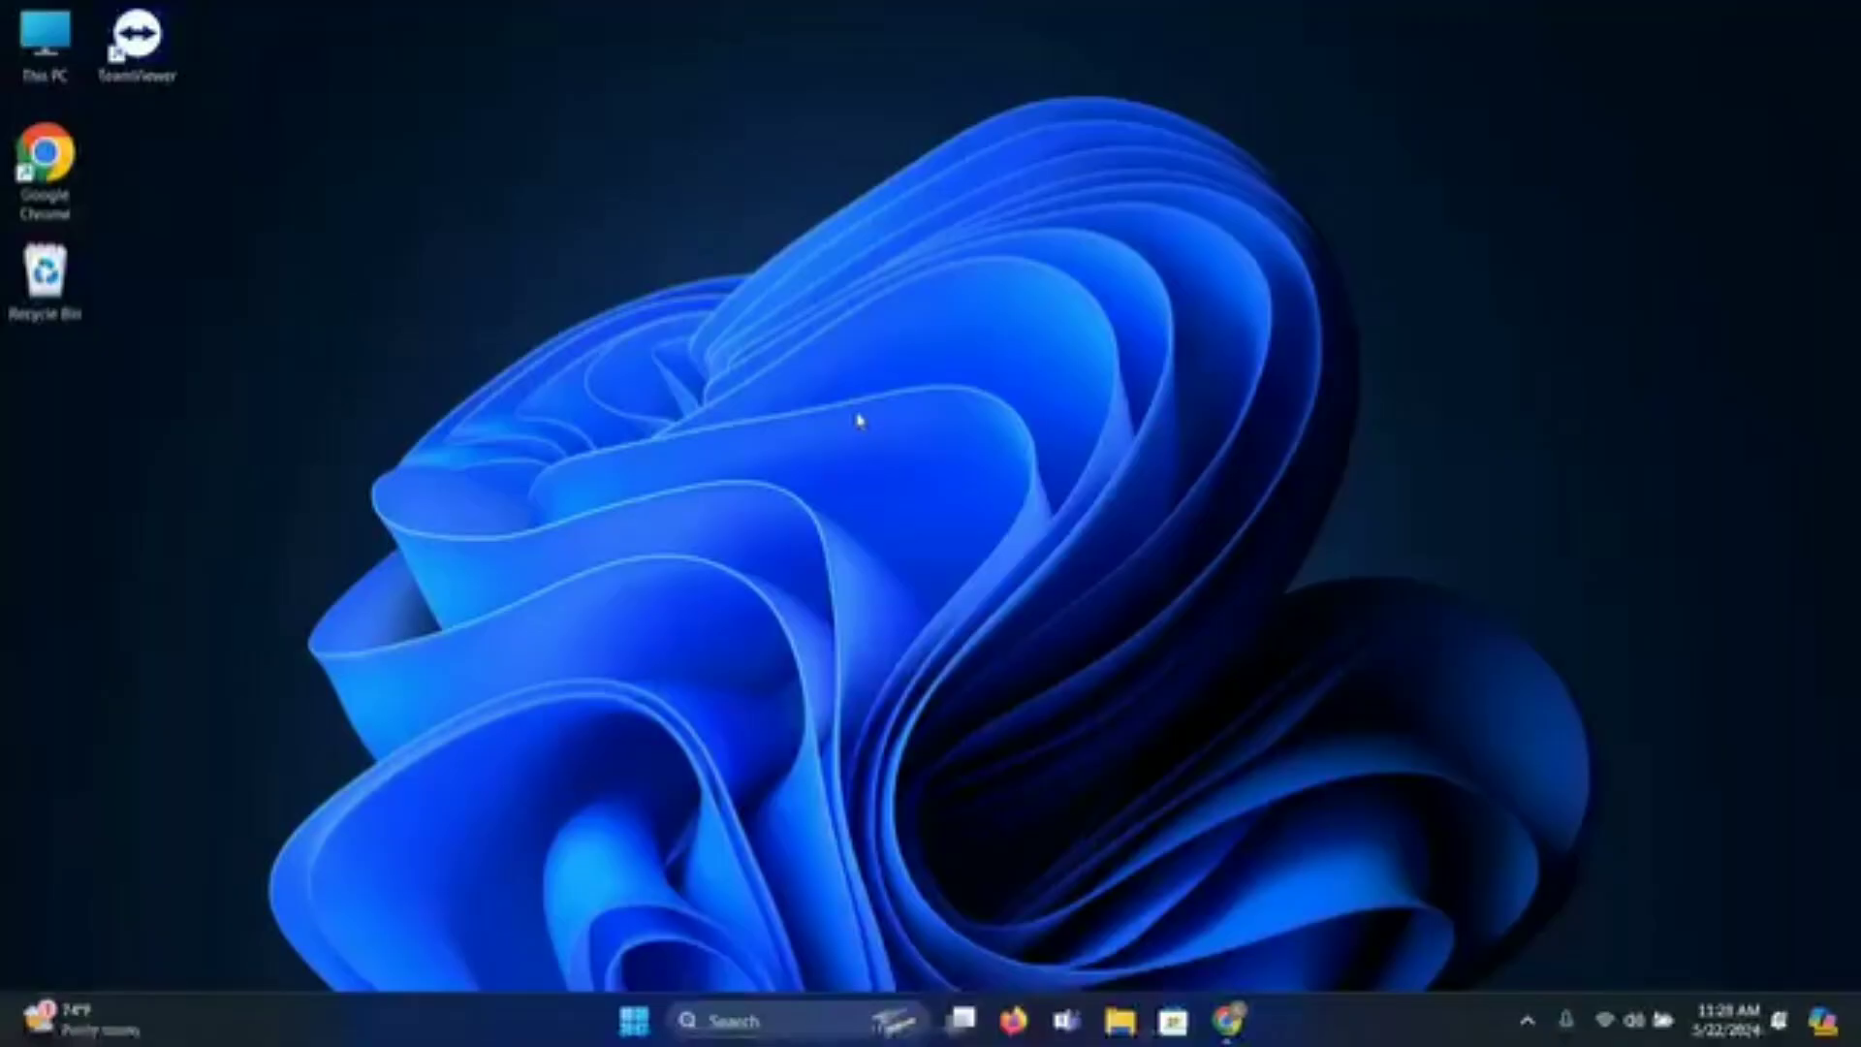
Open Google Chrome, search Google for "virtualbox" and open the official Oracle VM VirtualBox website.
{"action": "double_click", "coordinate": [42, 154]}
{"action": "double_click", "coordinate": [865, 54]}
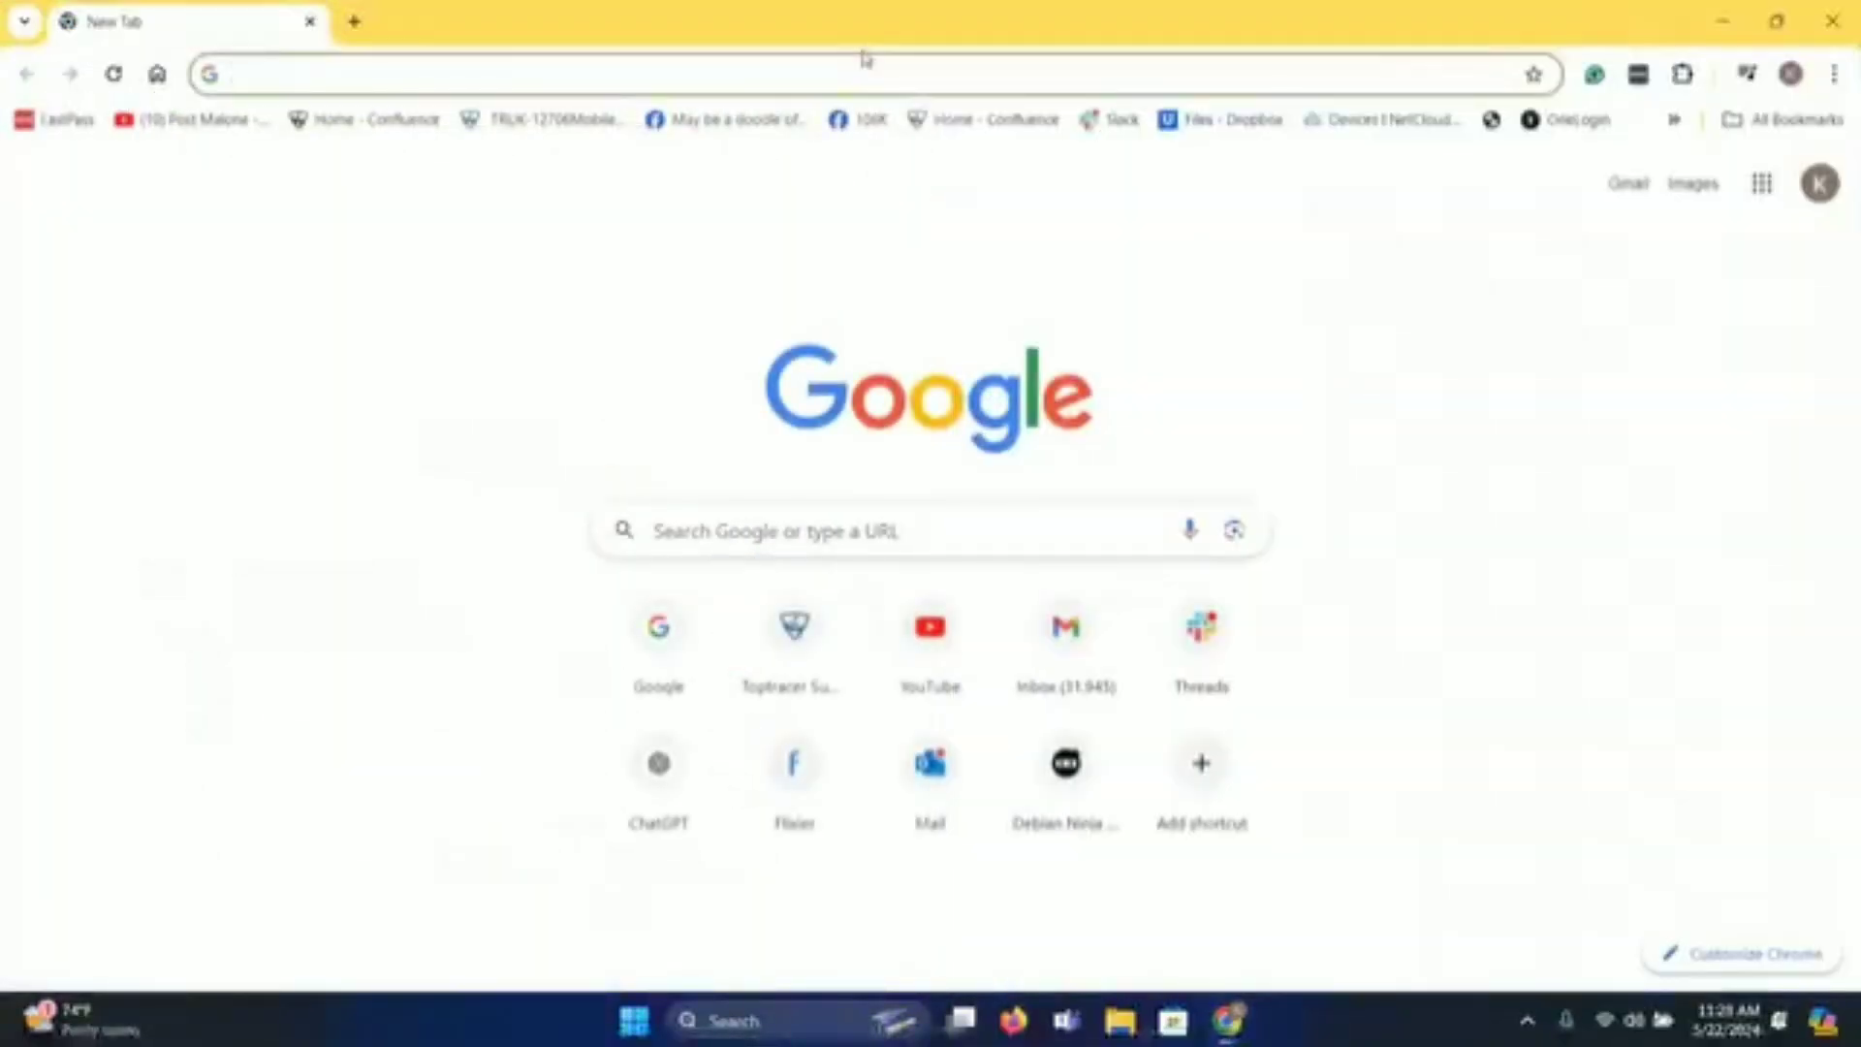
{"action": "type", "text": "go"}
{"action": "key", "text": "Return"}
{"action": "type", "text": "virtualbox"}
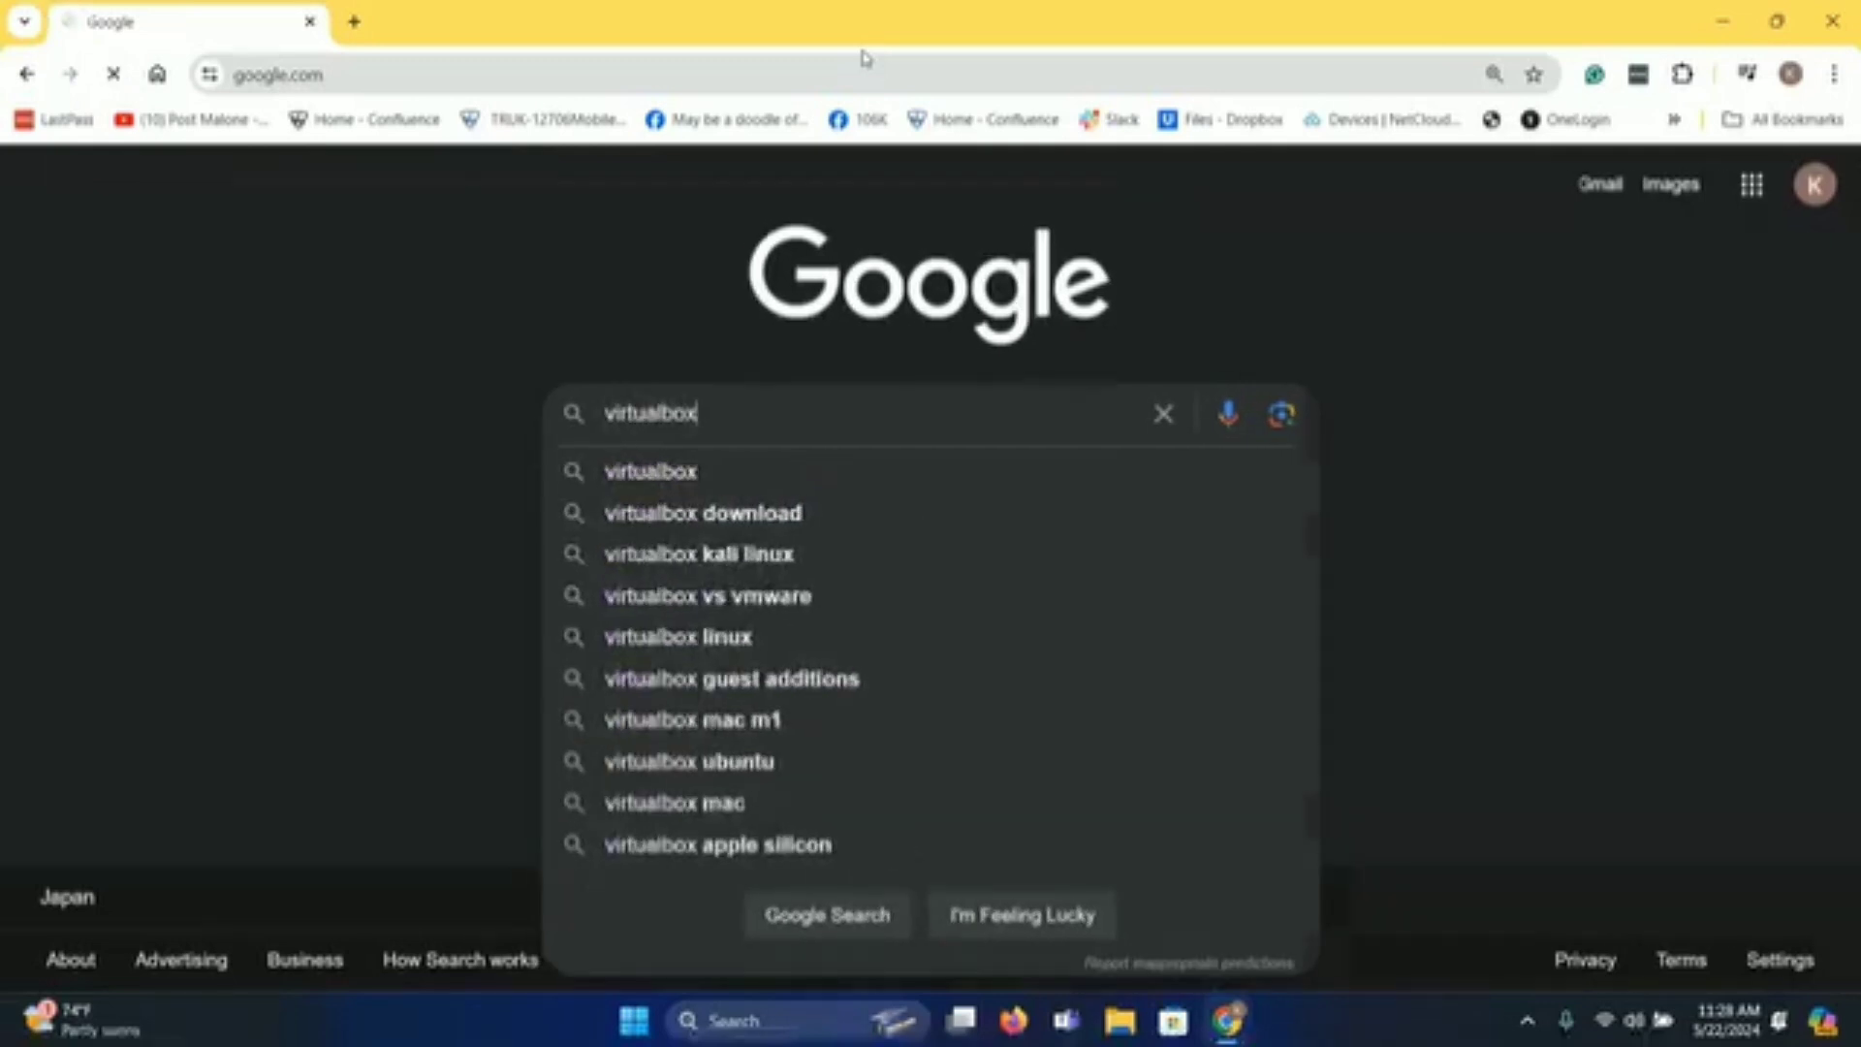
{"action": "key", "text": "Return"}
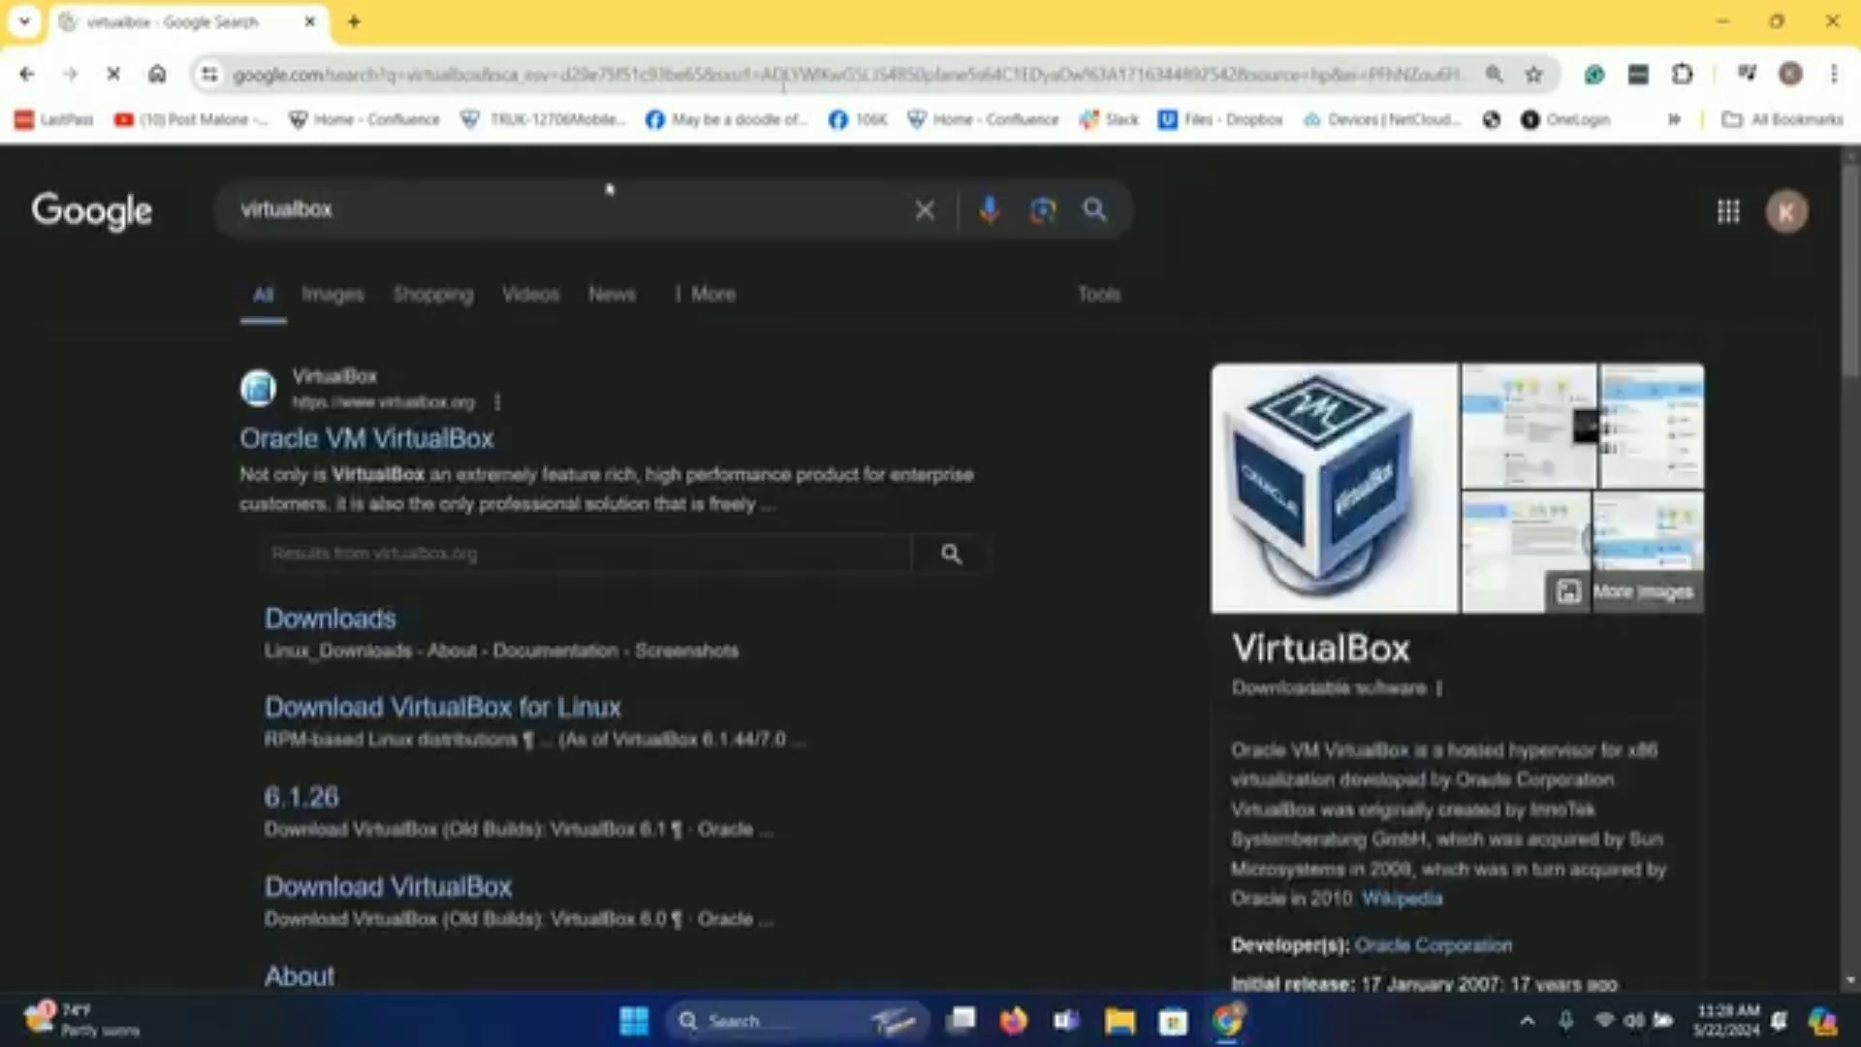
{"action": "left_click", "coordinate": [333, 444]}
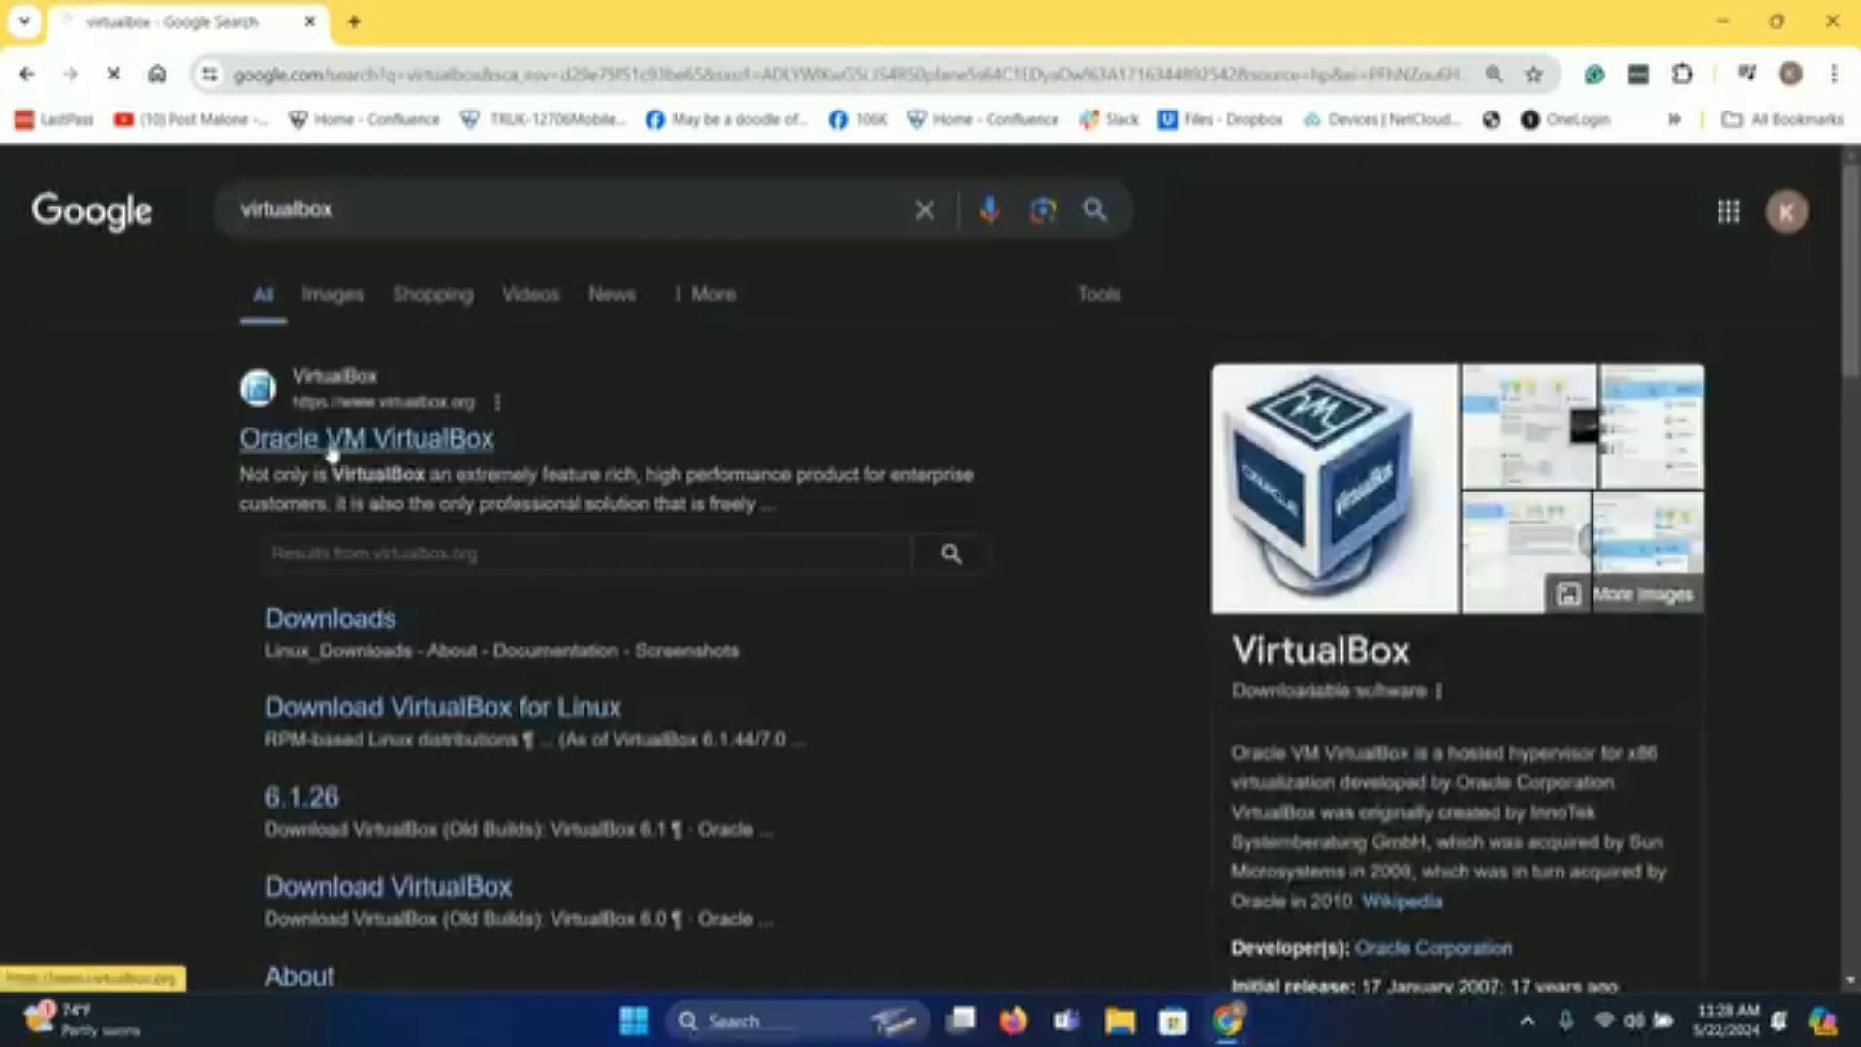
{"action": "left_click", "coordinate": [195, 90]}
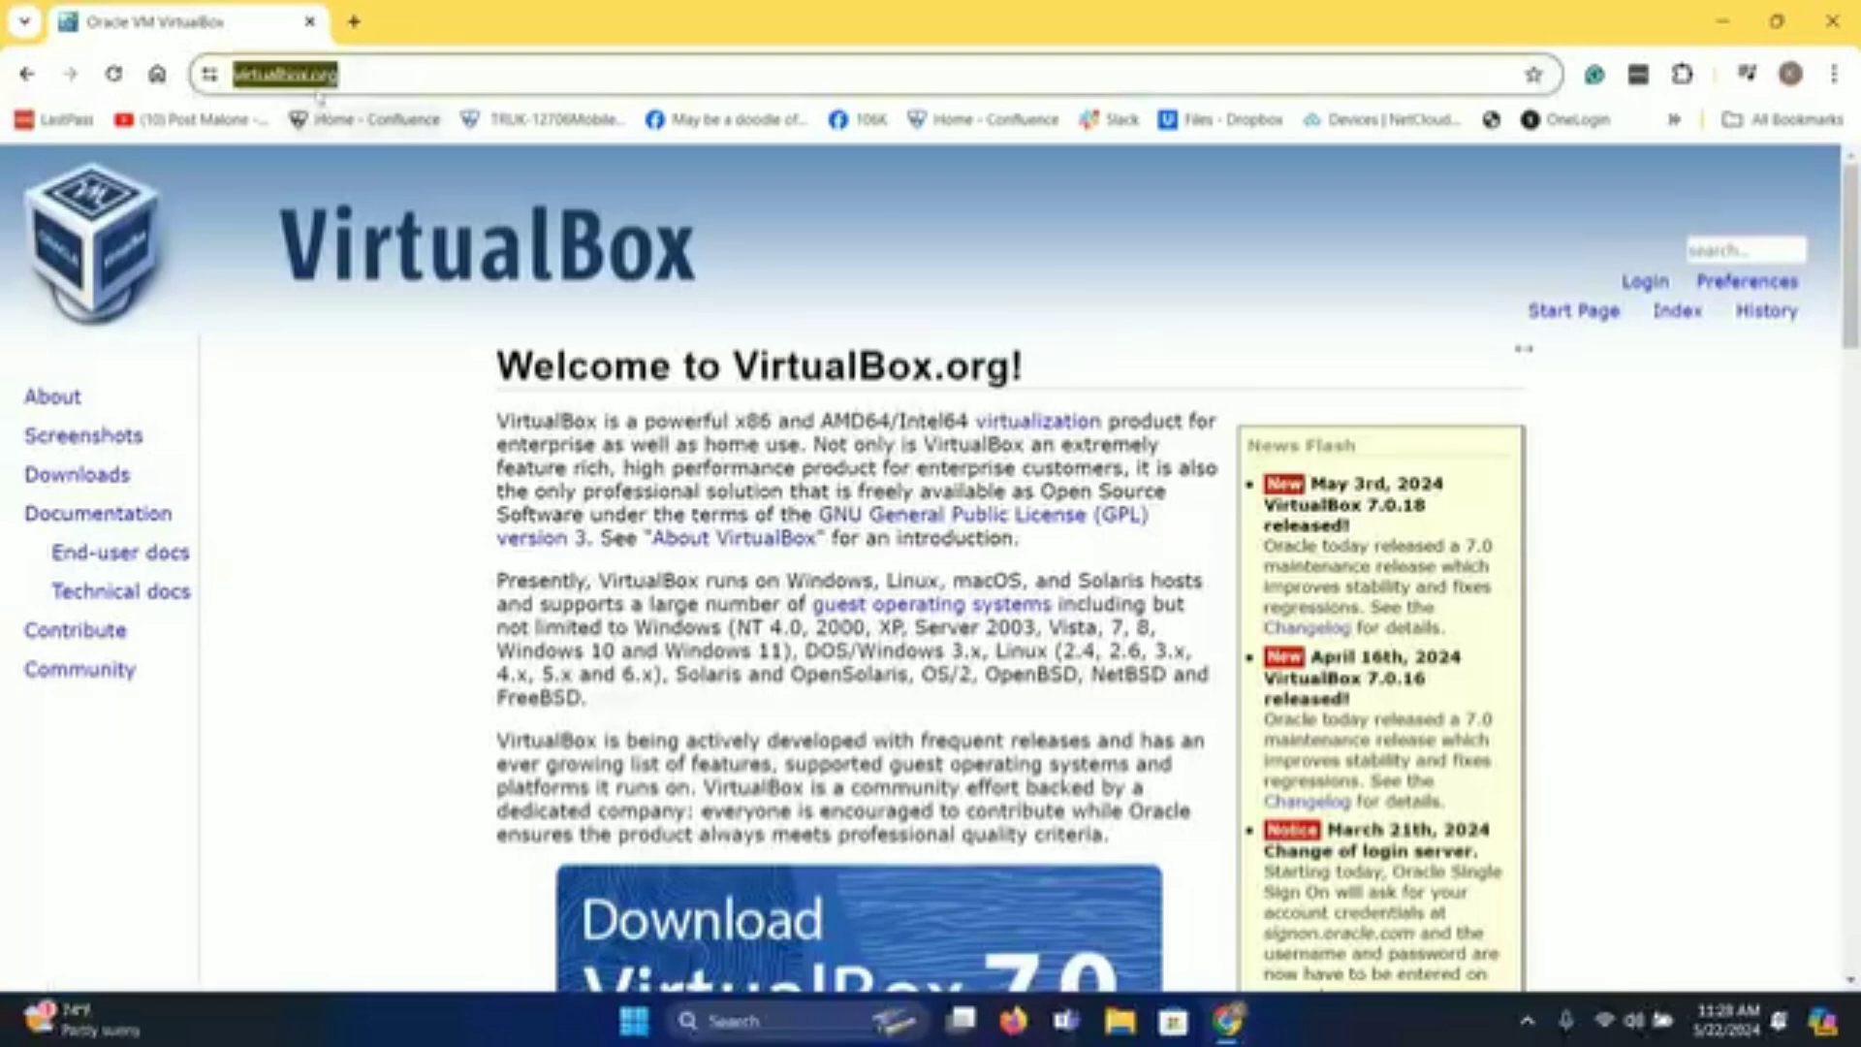
{"action": "left_click", "coordinate": [411, 570]}
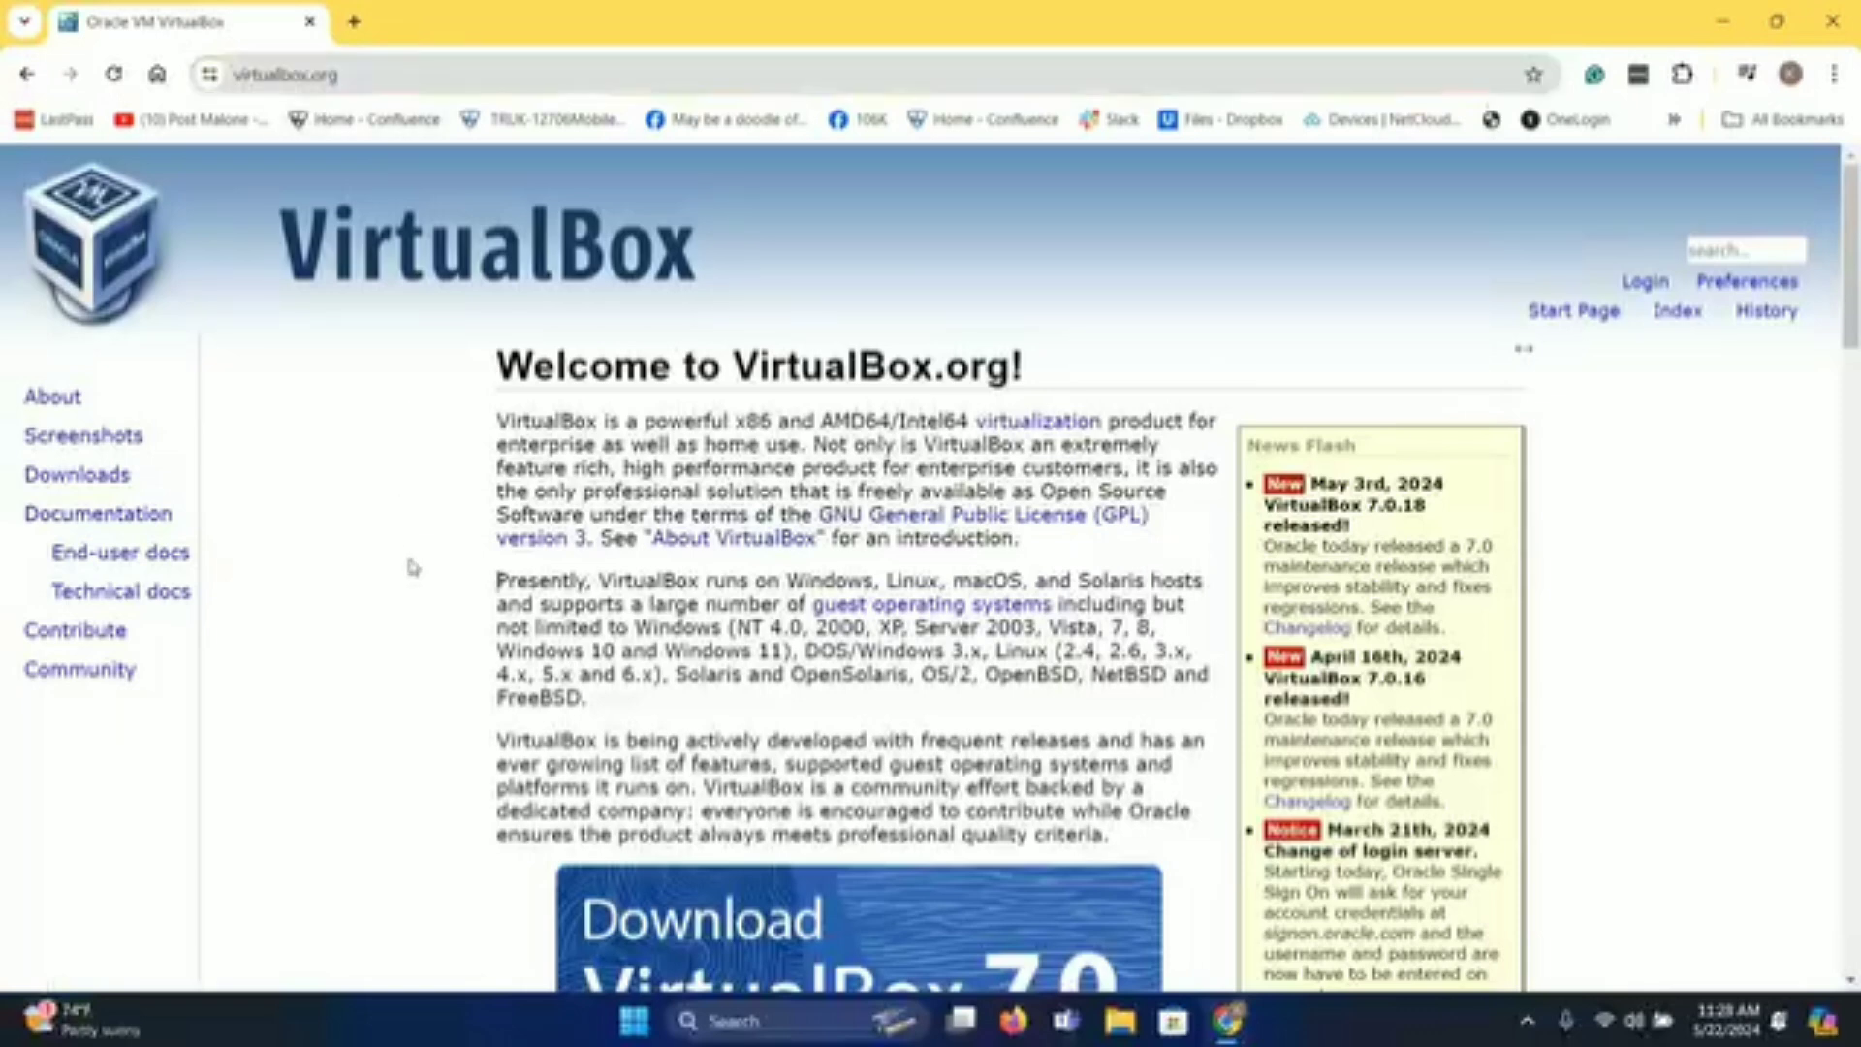
Go to the VirtualBox 7.0 download page and download the 7.0.18 platform package for Windows hosts.
{"action": "scroll", "coordinate": [411, 569], "scroll_direction": "down", "scroll_amount": 3}
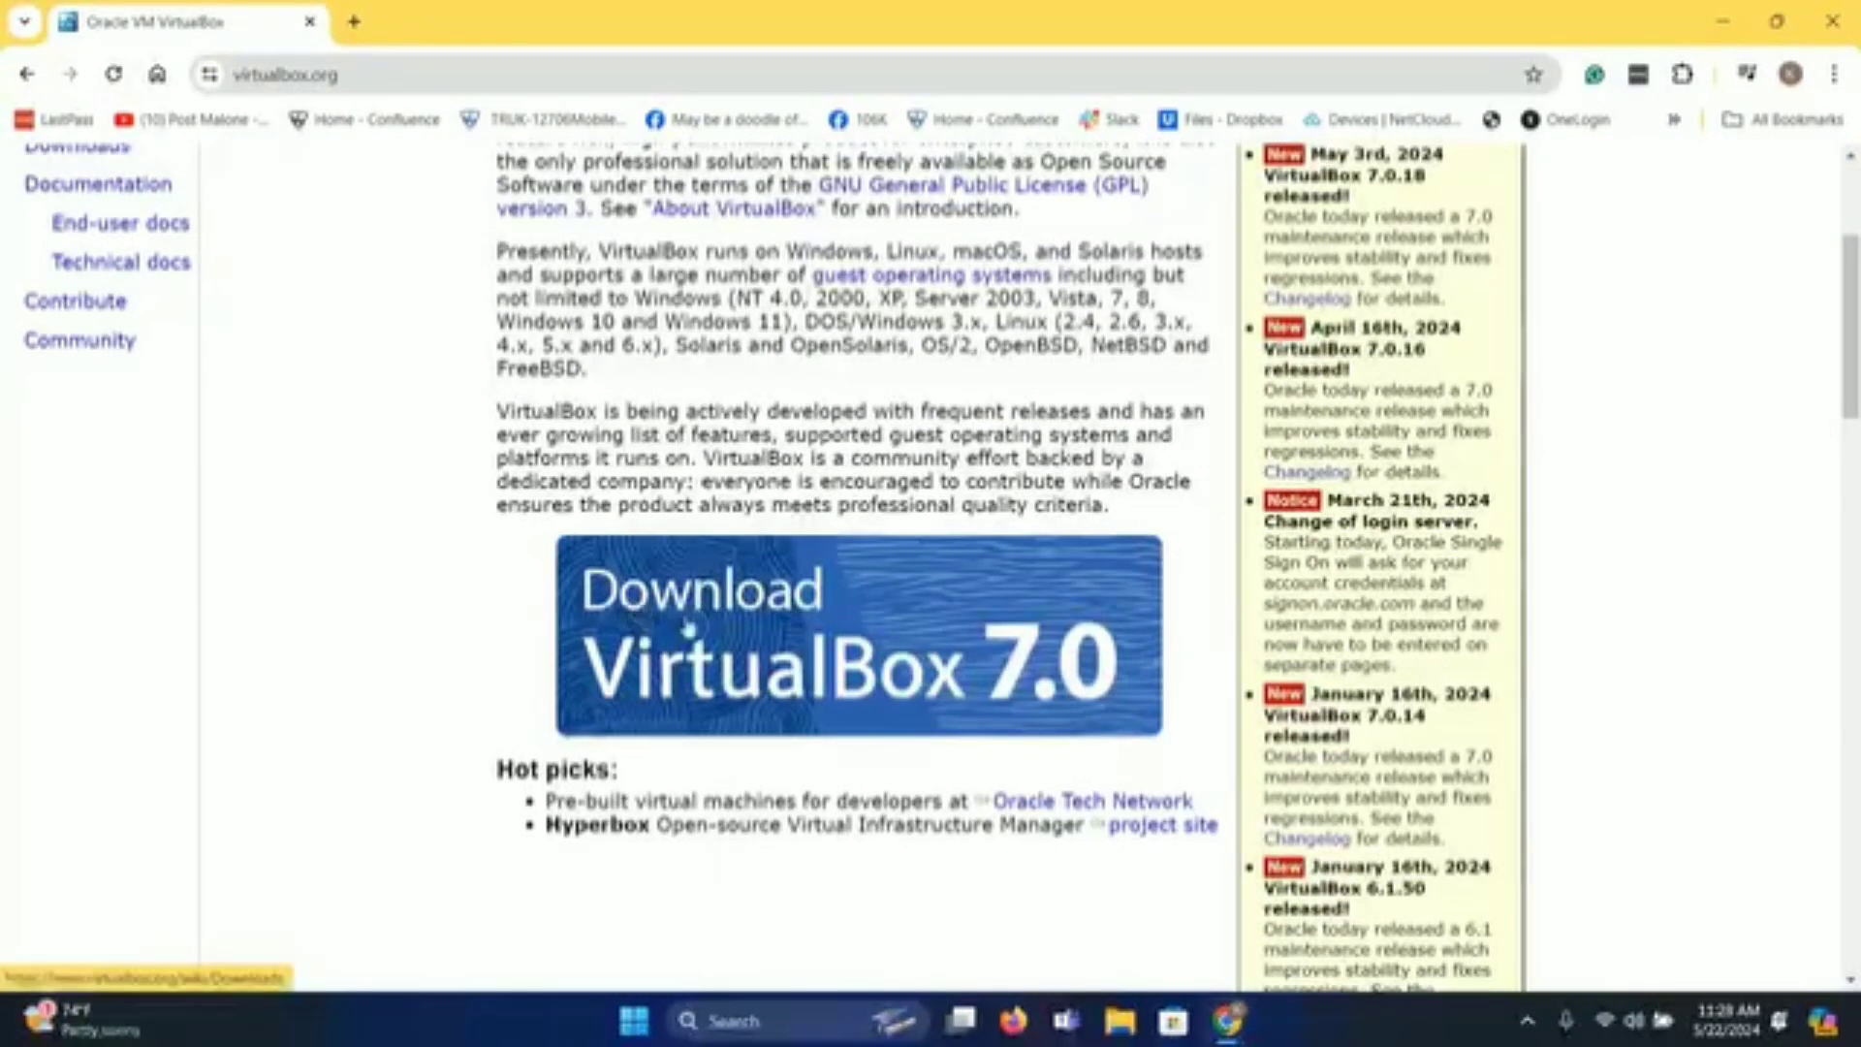
{"action": "left_click", "coordinate": [984, 713]}
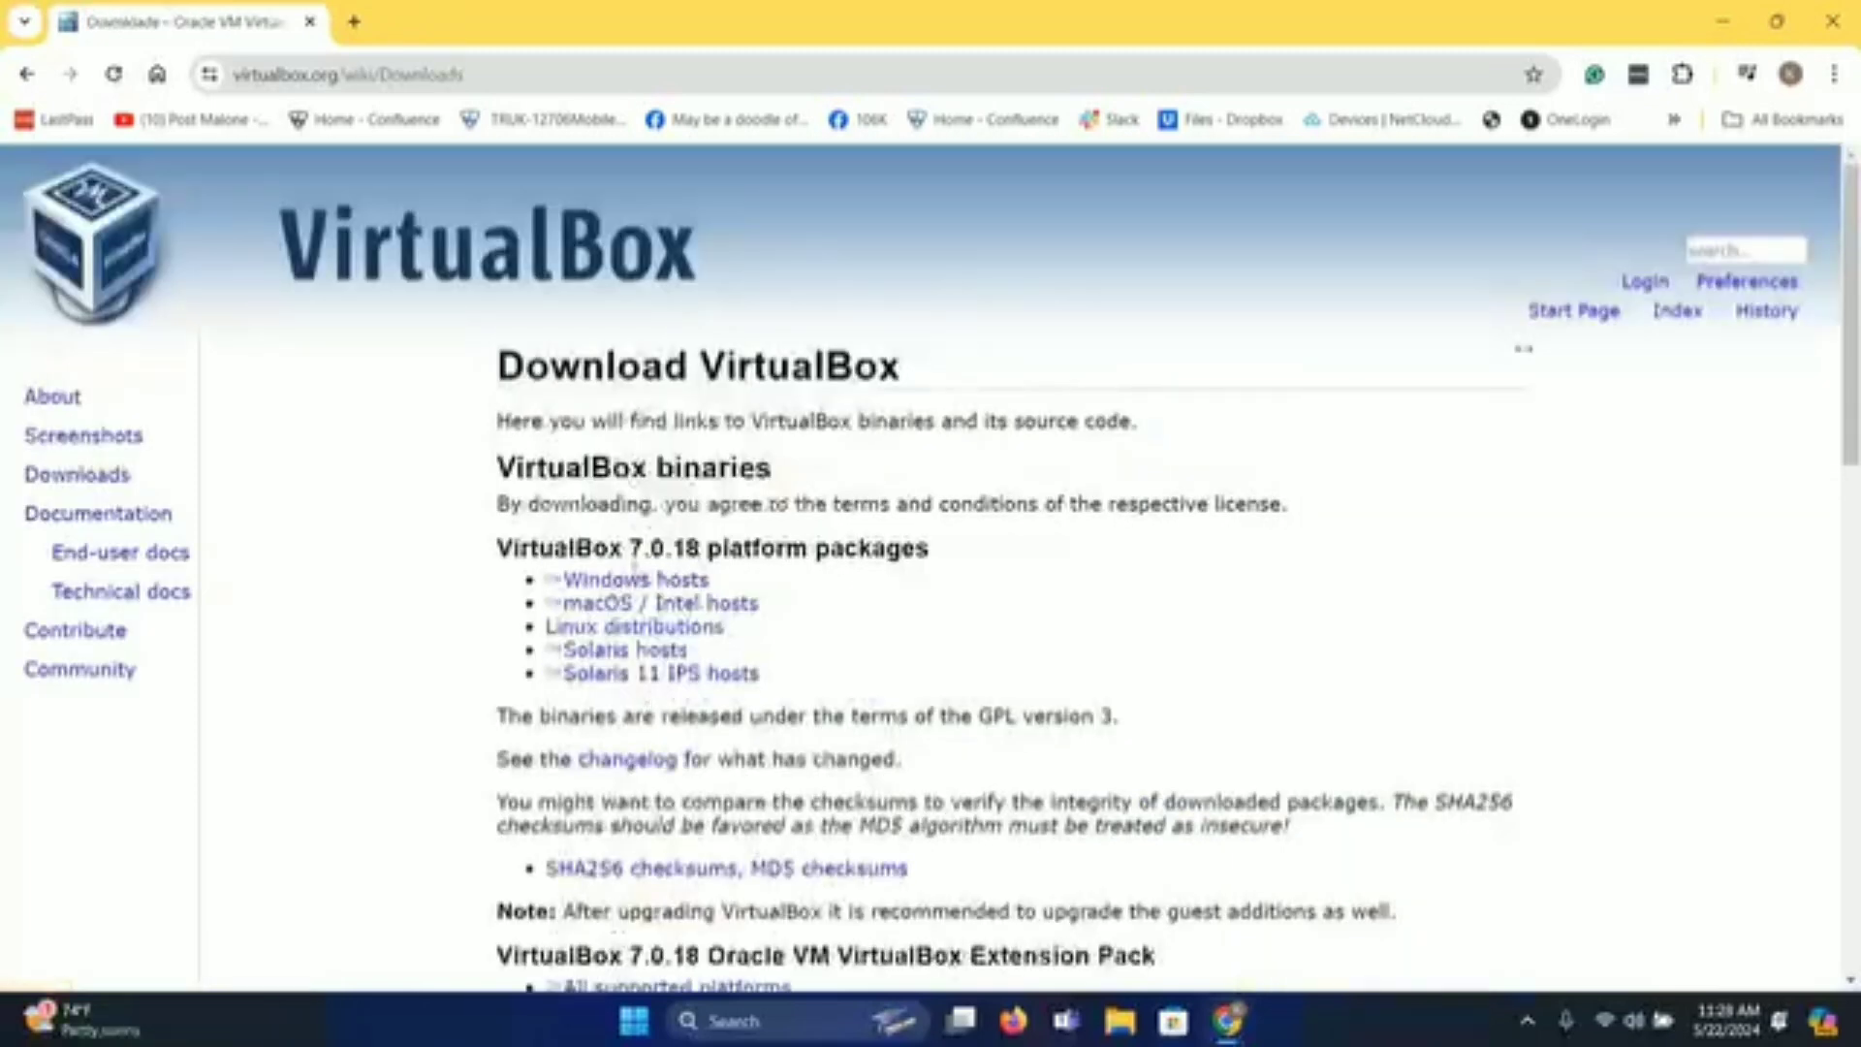
{"action": "left_click", "coordinate": [640, 582]}
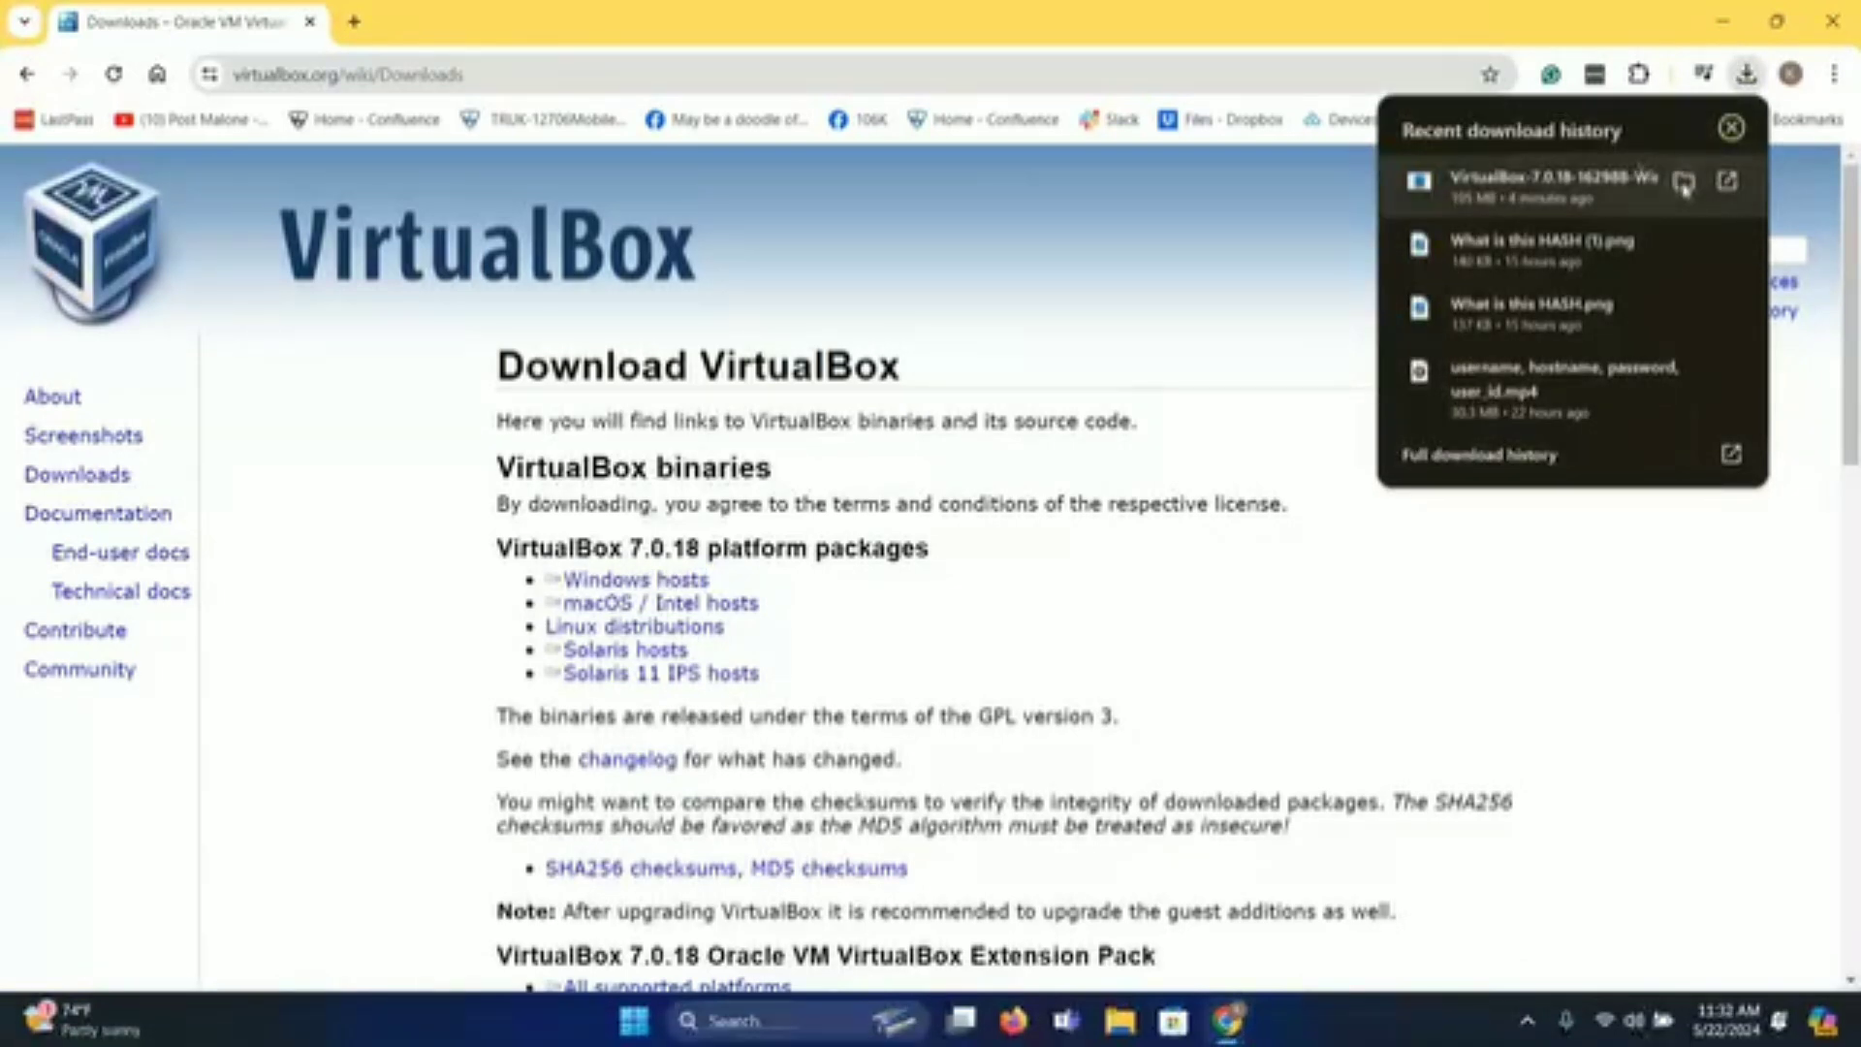
Show the downloaded VirtualBox installer in its folder and run it.
{"action": "left_click", "coordinate": [1684, 183]}
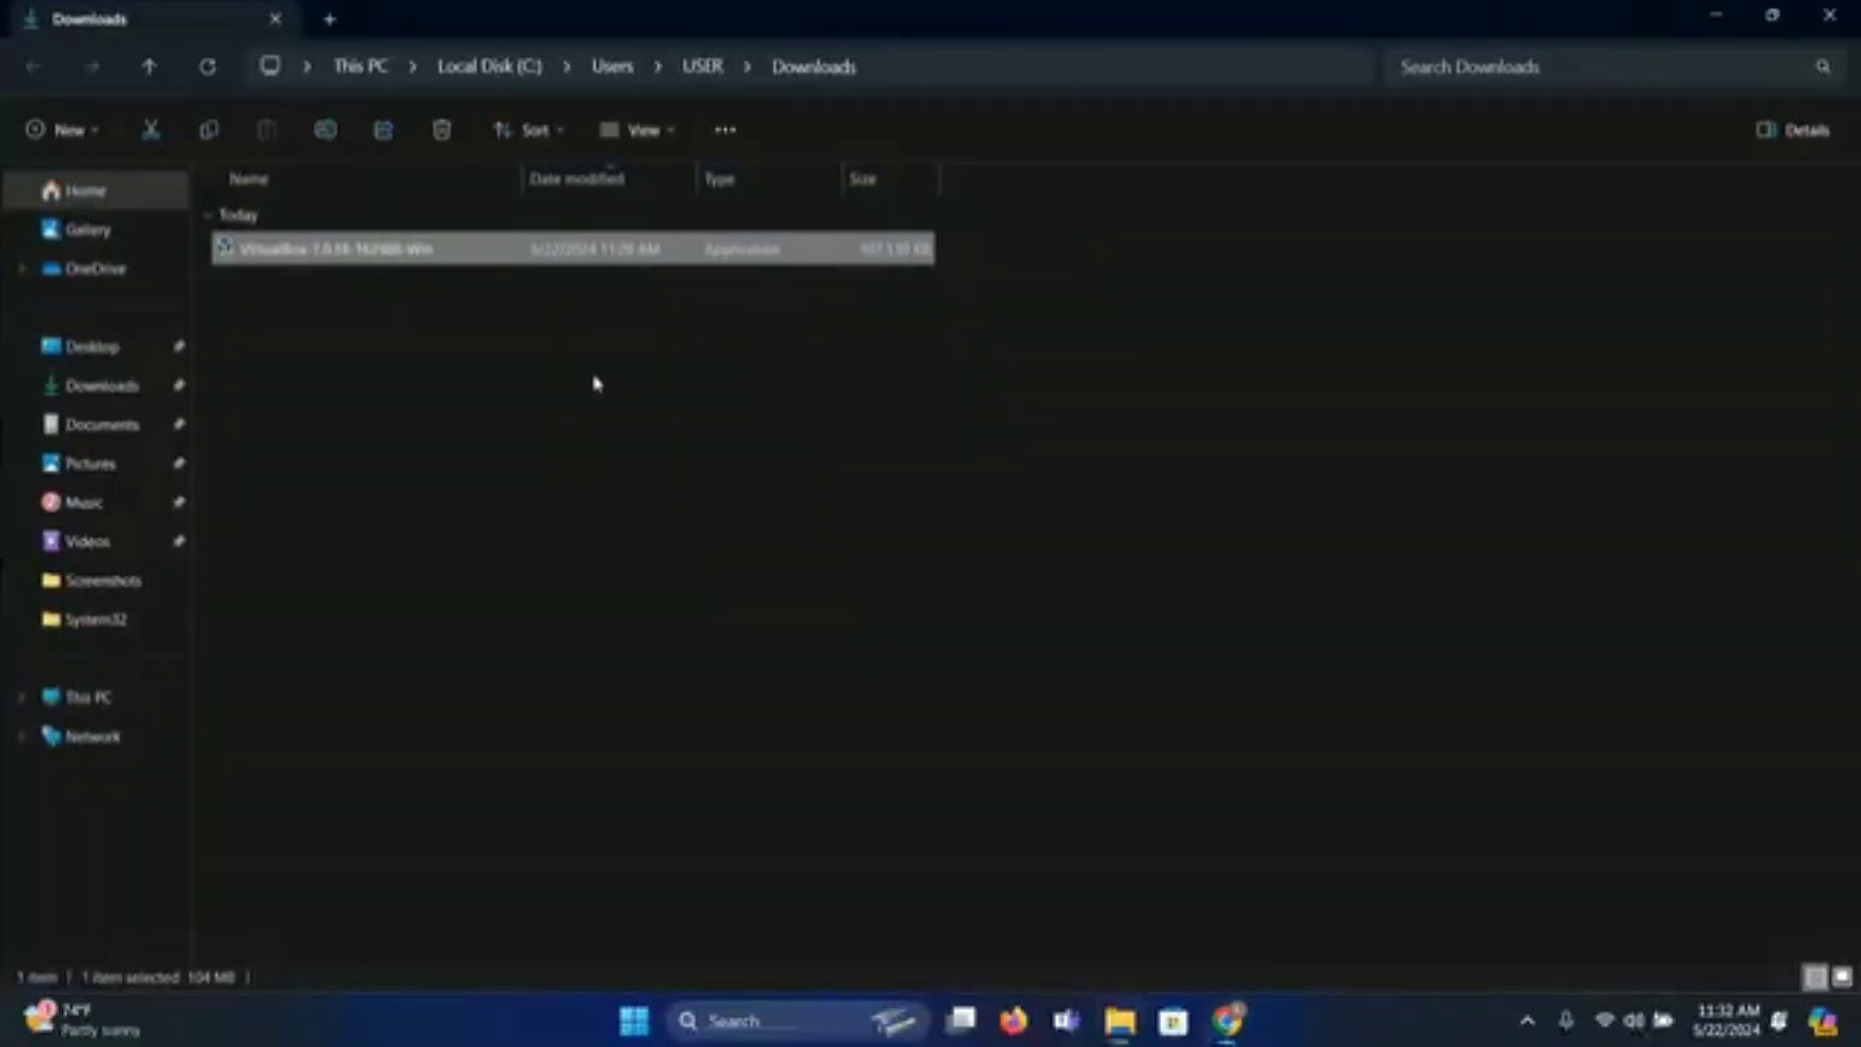
{"action": "left_click", "coordinate": [595, 383]}
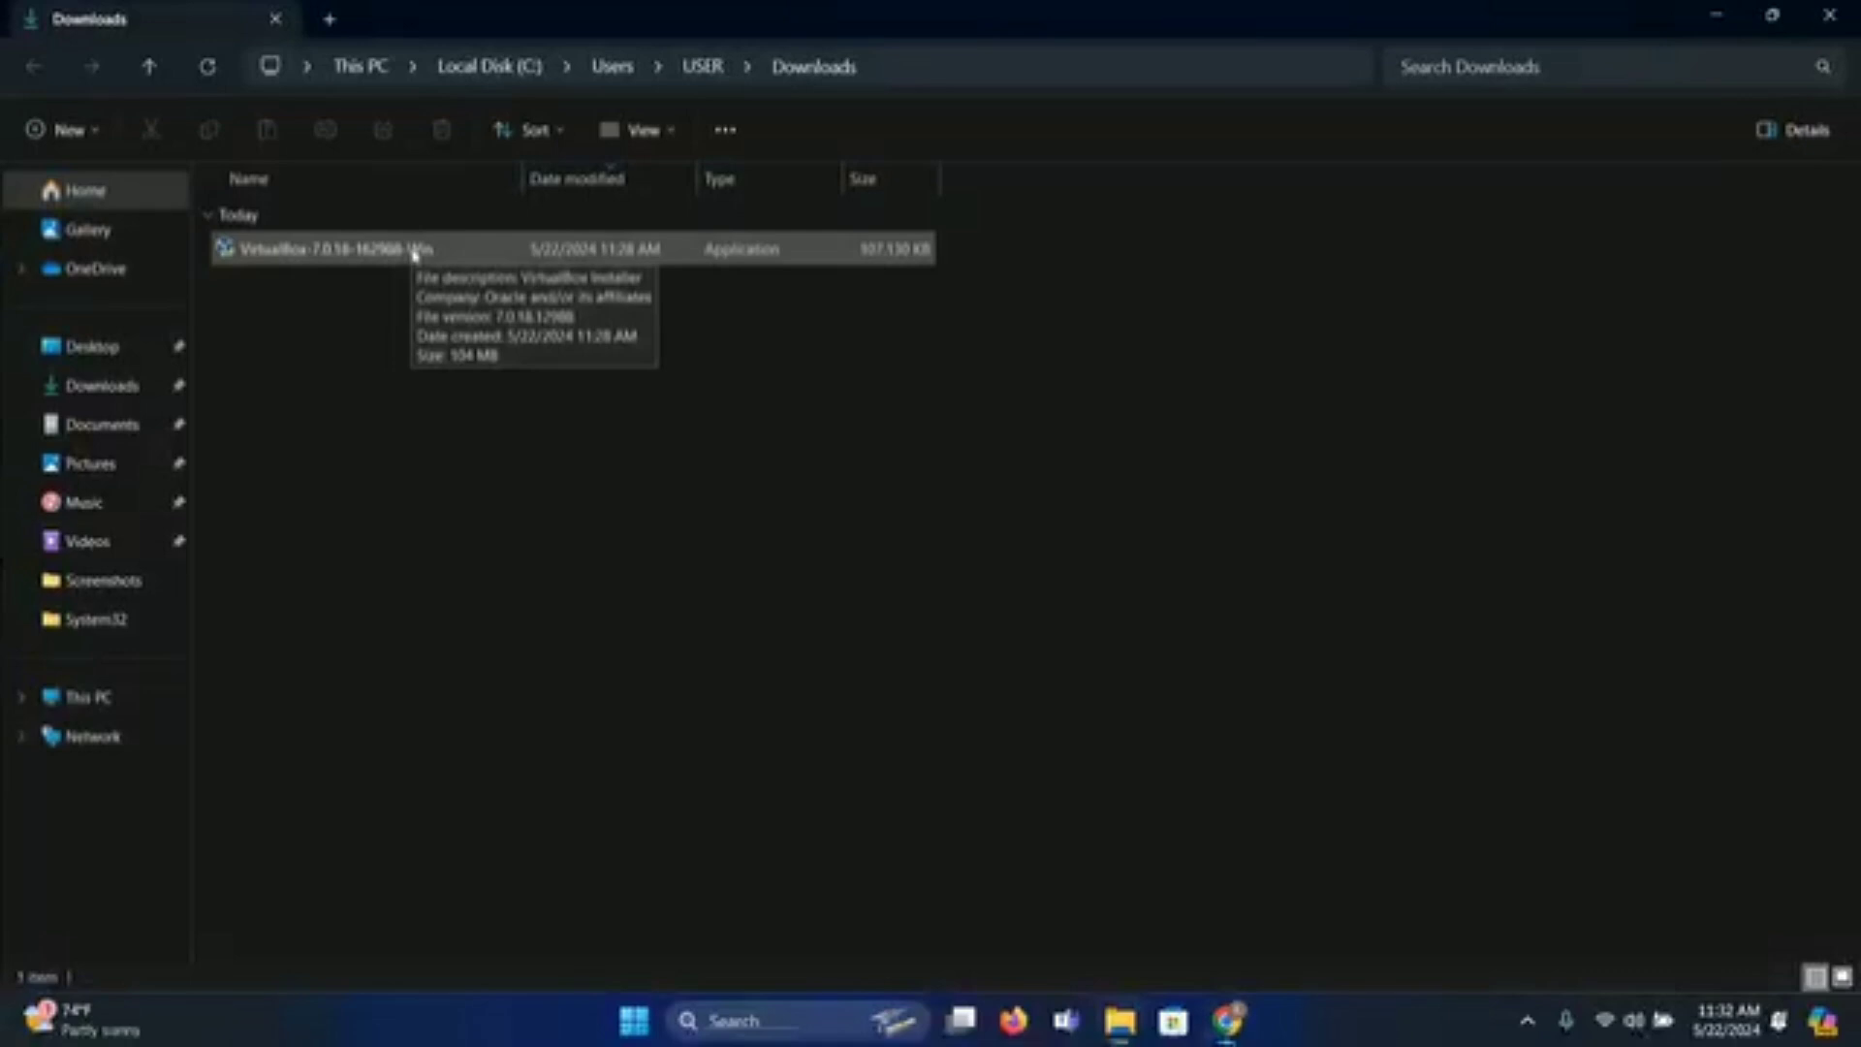
{"action": "double_click", "coordinate": [415, 250]}
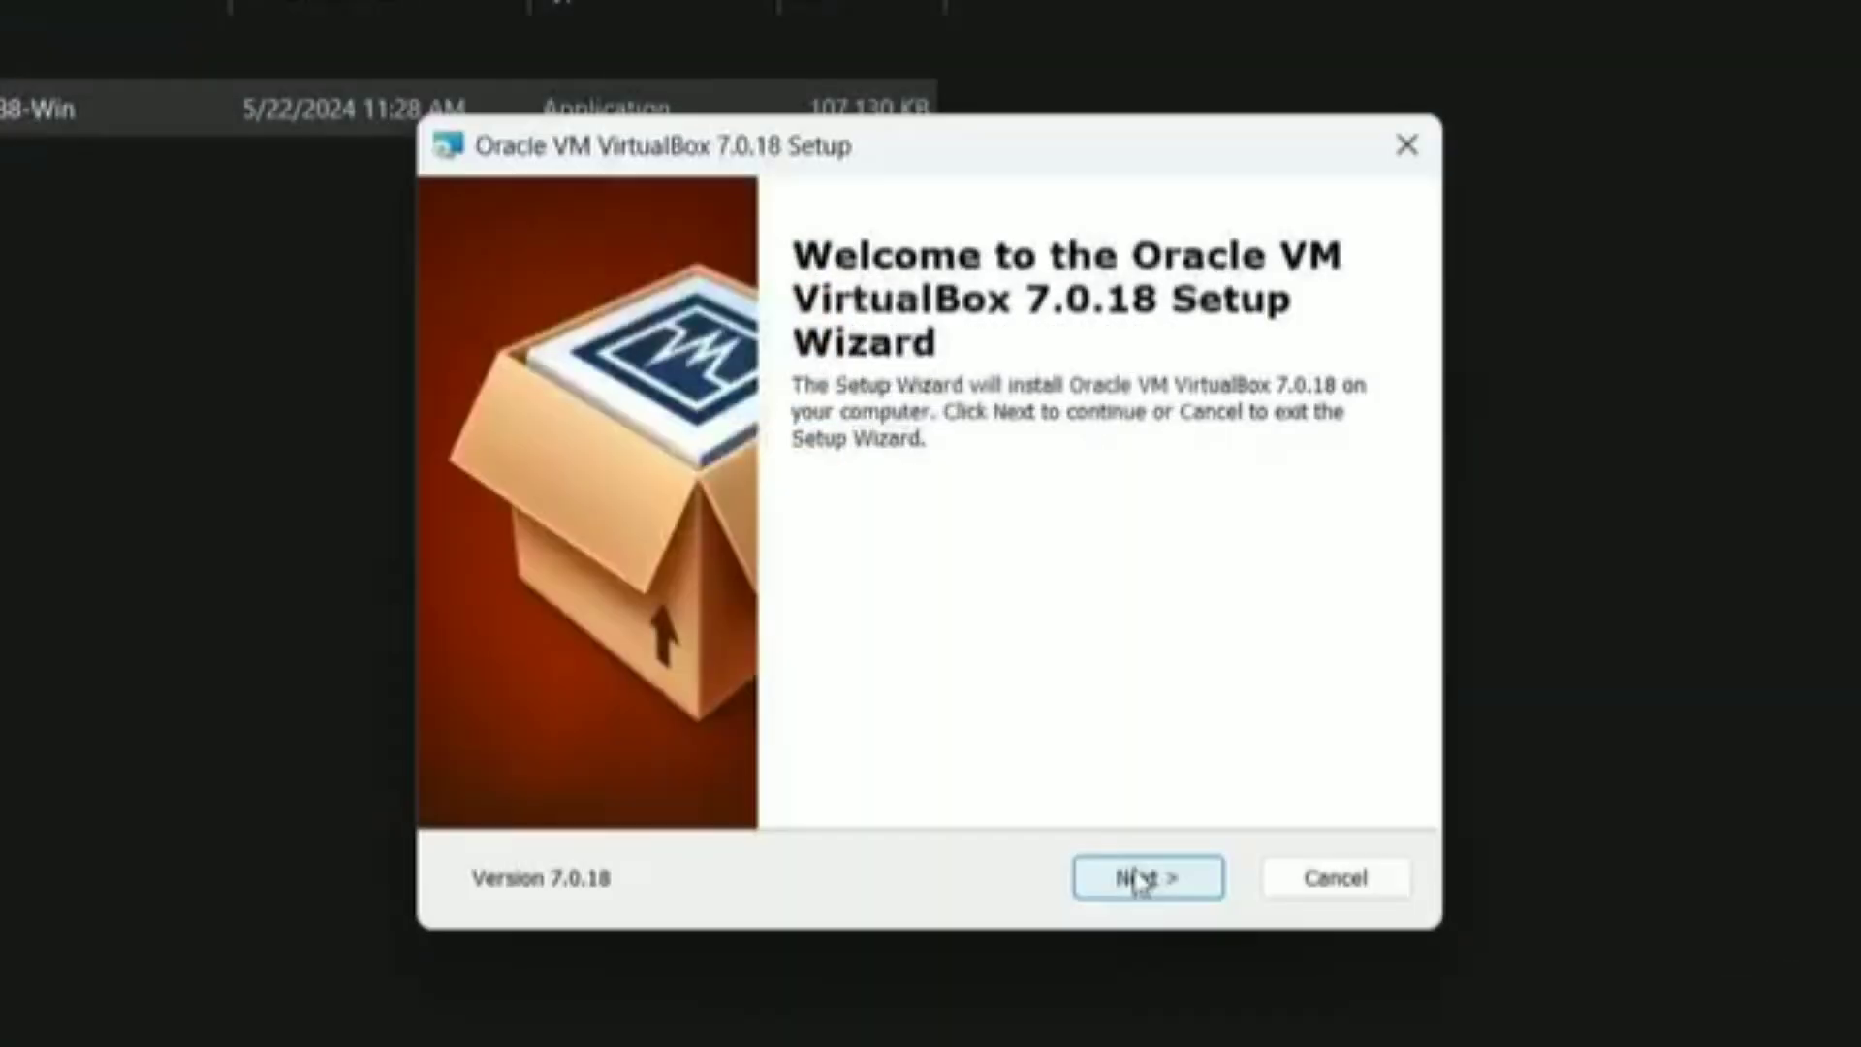
Install VirtualBox 7.0.18 with the default features and location, accepting the network interface and missing Python dependency warnings.
{"action": "left_click", "coordinate": [1139, 880]}
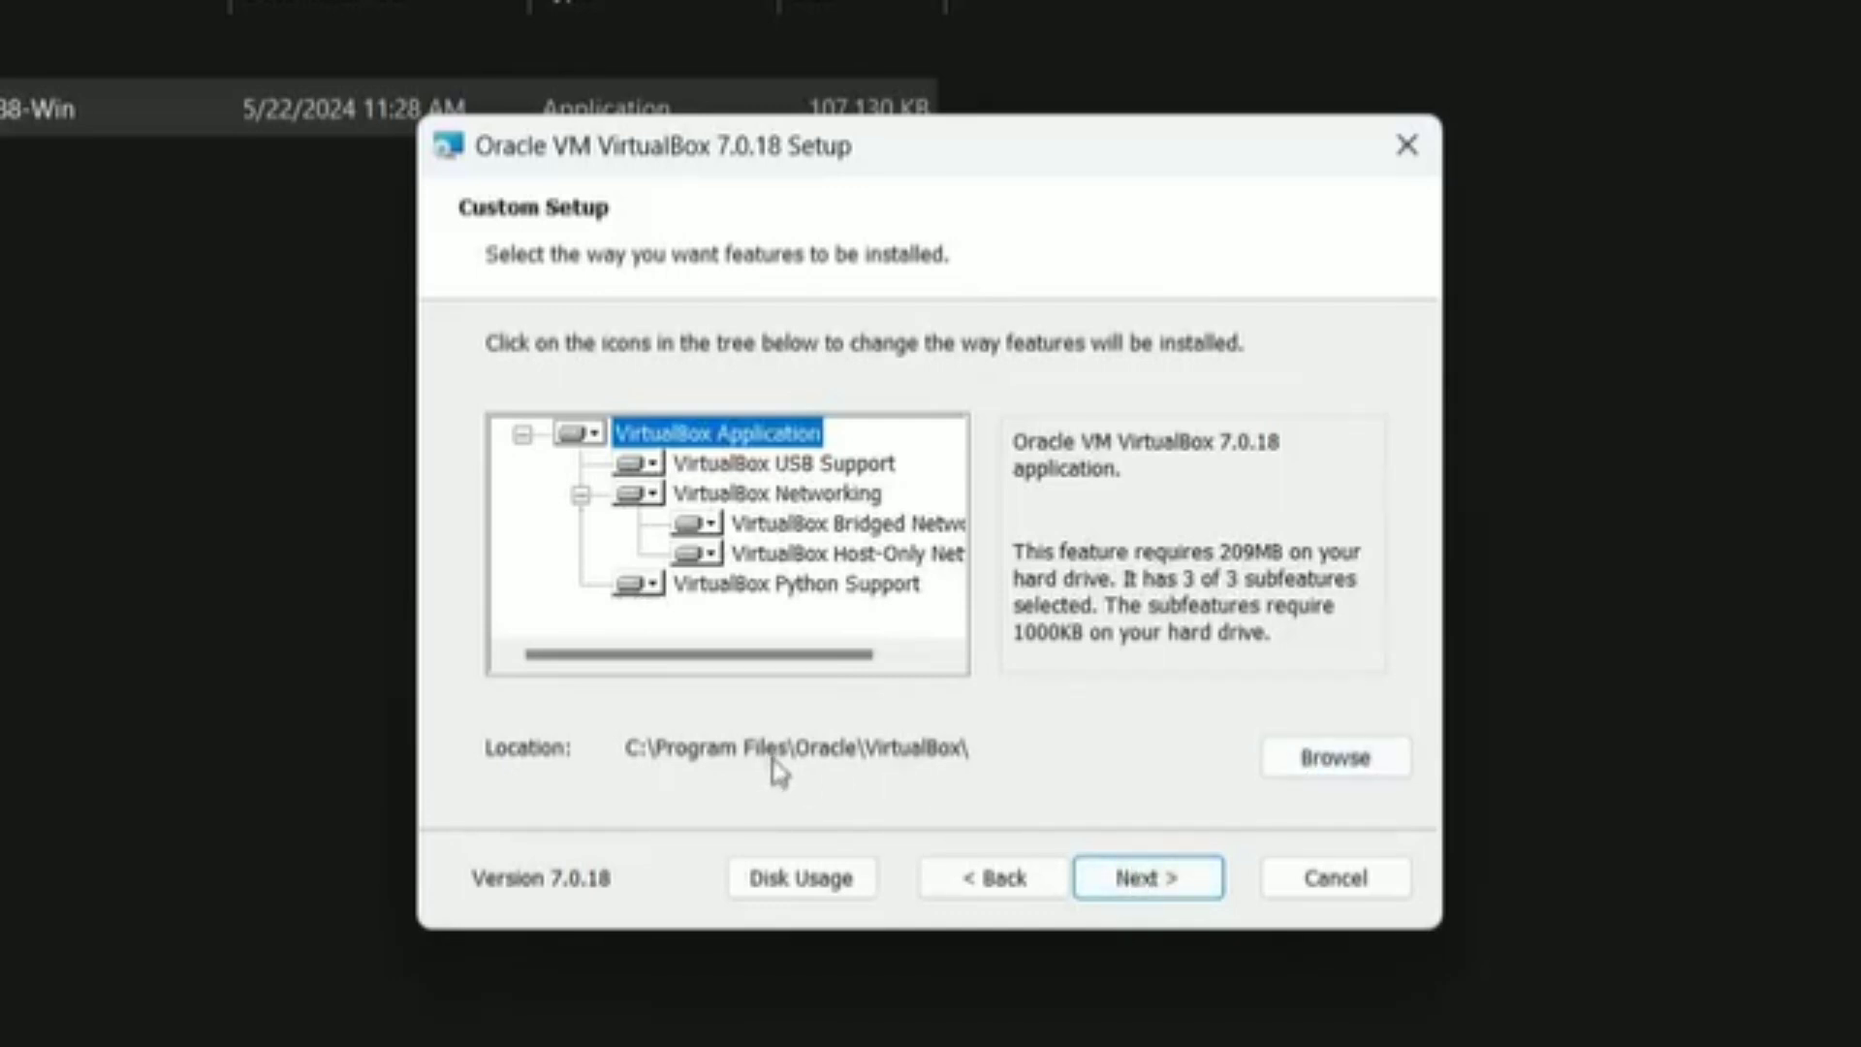
{"action": "left_click", "coordinate": [1124, 877]}
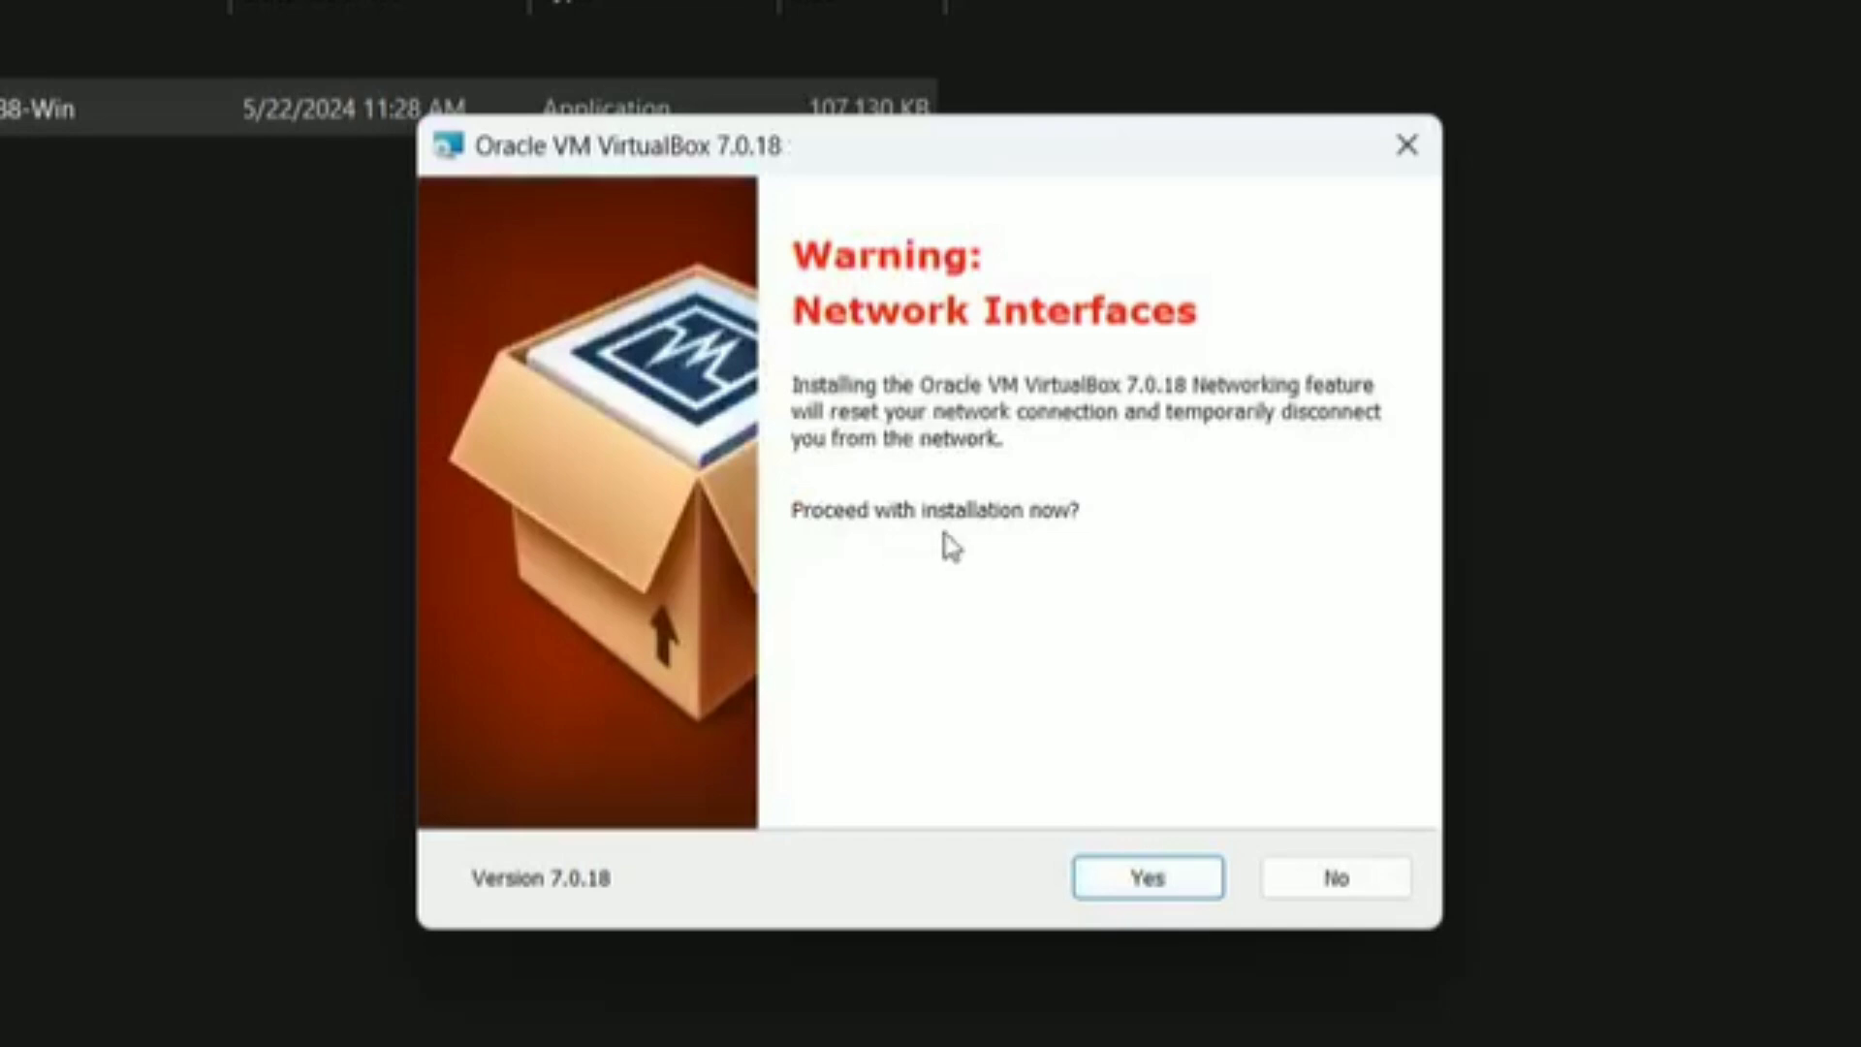
{"action": "left_click", "coordinate": [1159, 878]}
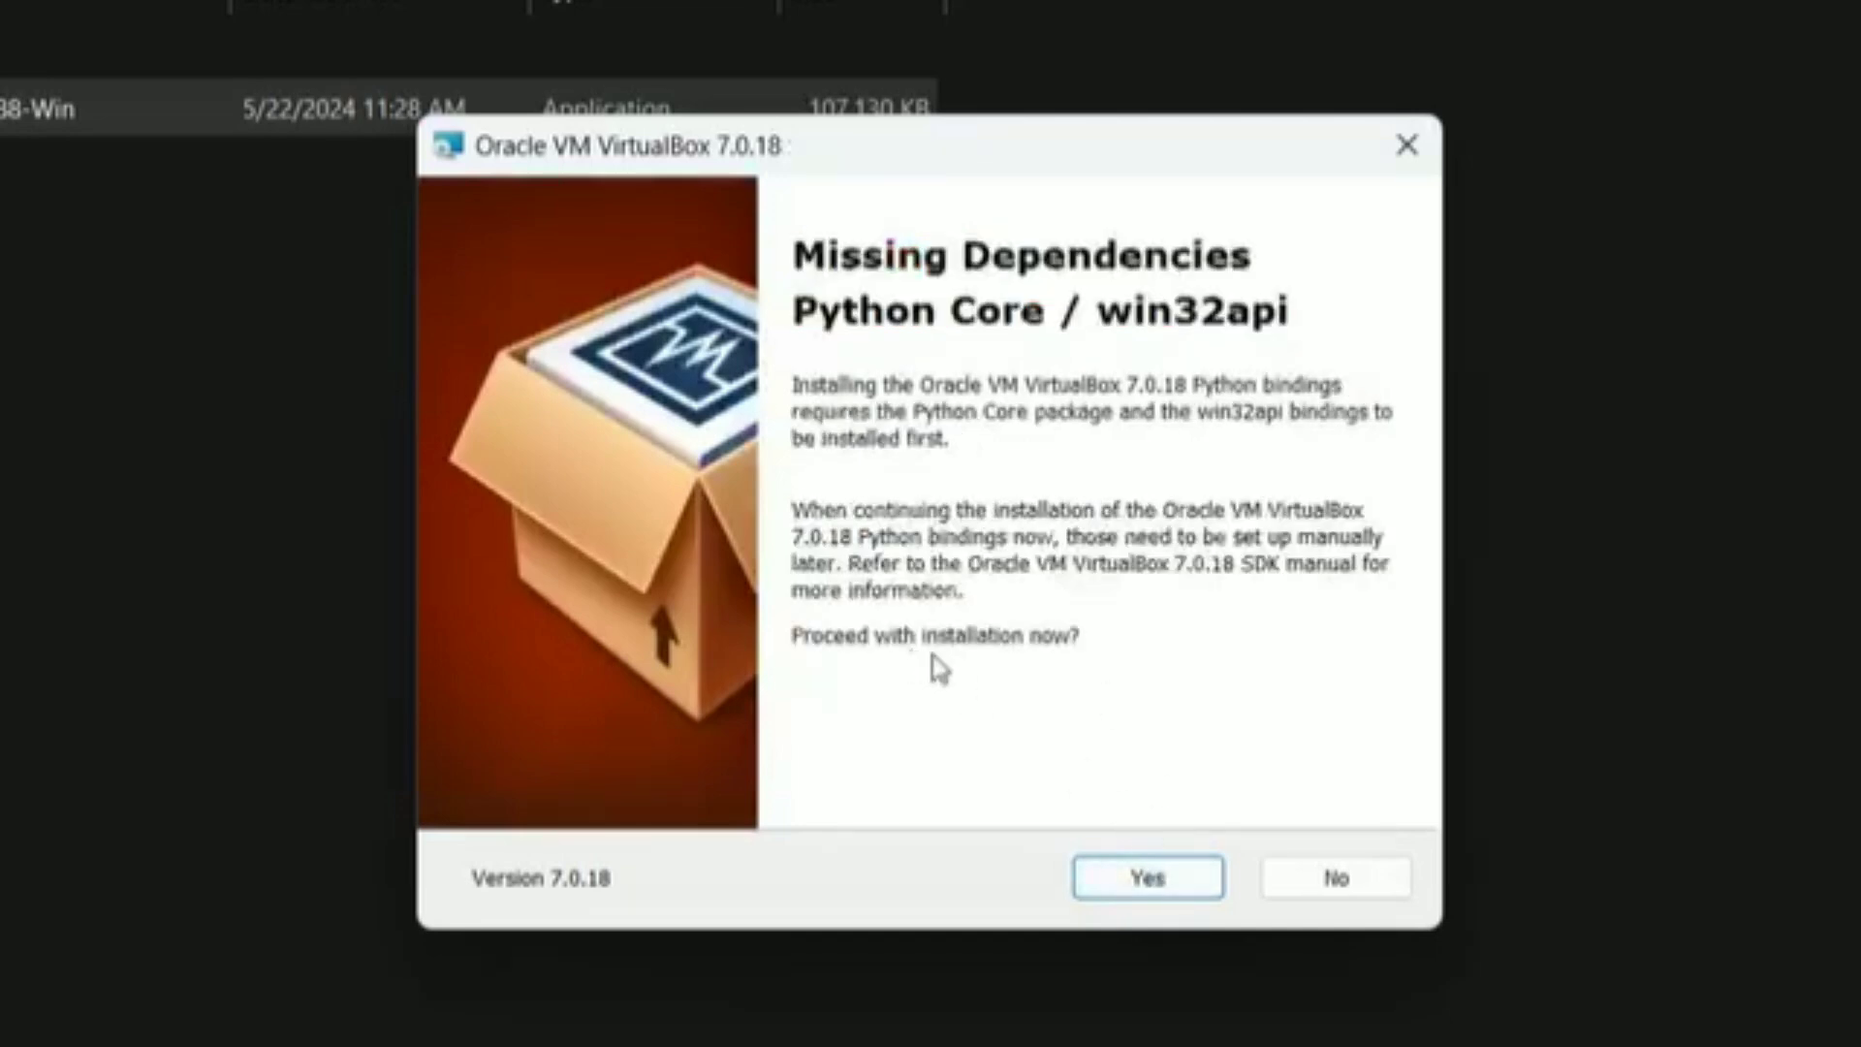
{"action": "left_click", "coordinate": [1149, 878]}
{"action": "left_click", "coordinate": [1147, 879]}
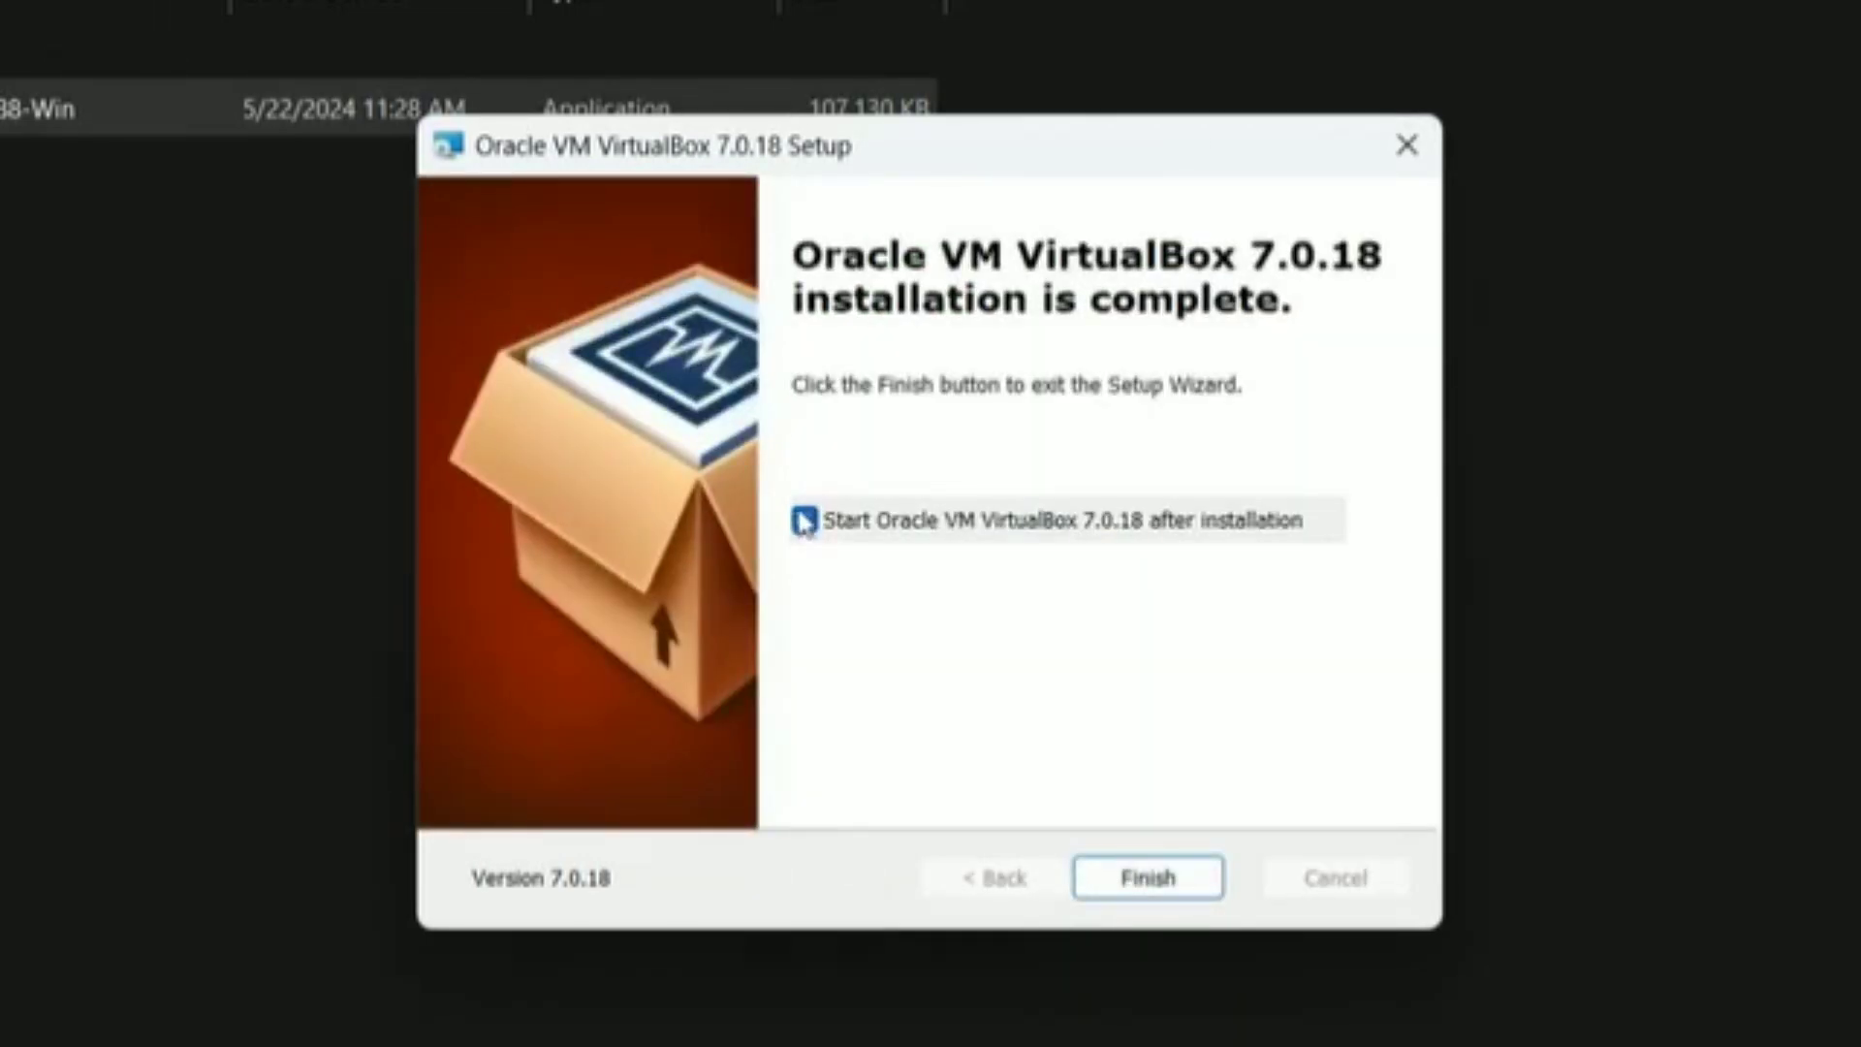
Finish the VirtualBox setup without starting the program after installation, and close the Downloads window.
{"action": "left_click", "coordinate": [806, 525]}
{"action": "left_click", "coordinate": [1175, 880]}
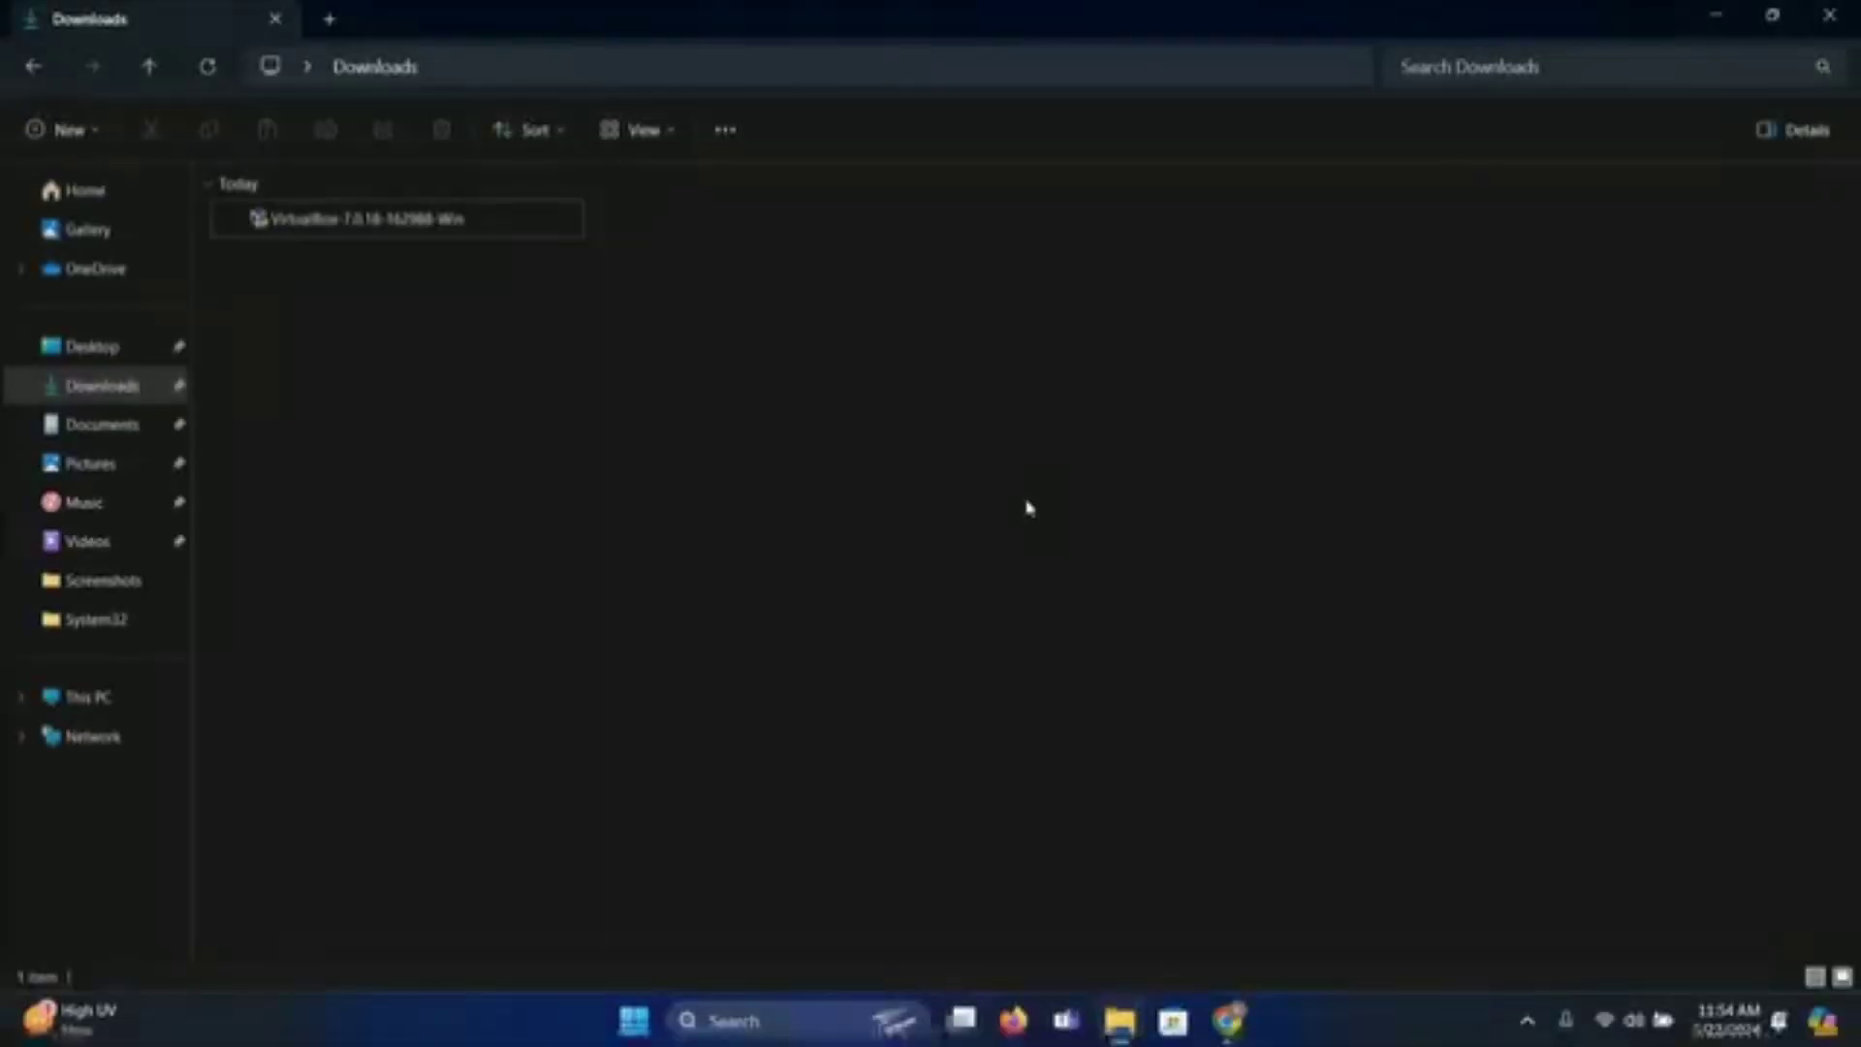
{"action": "left_click", "coordinate": [1829, 14]}
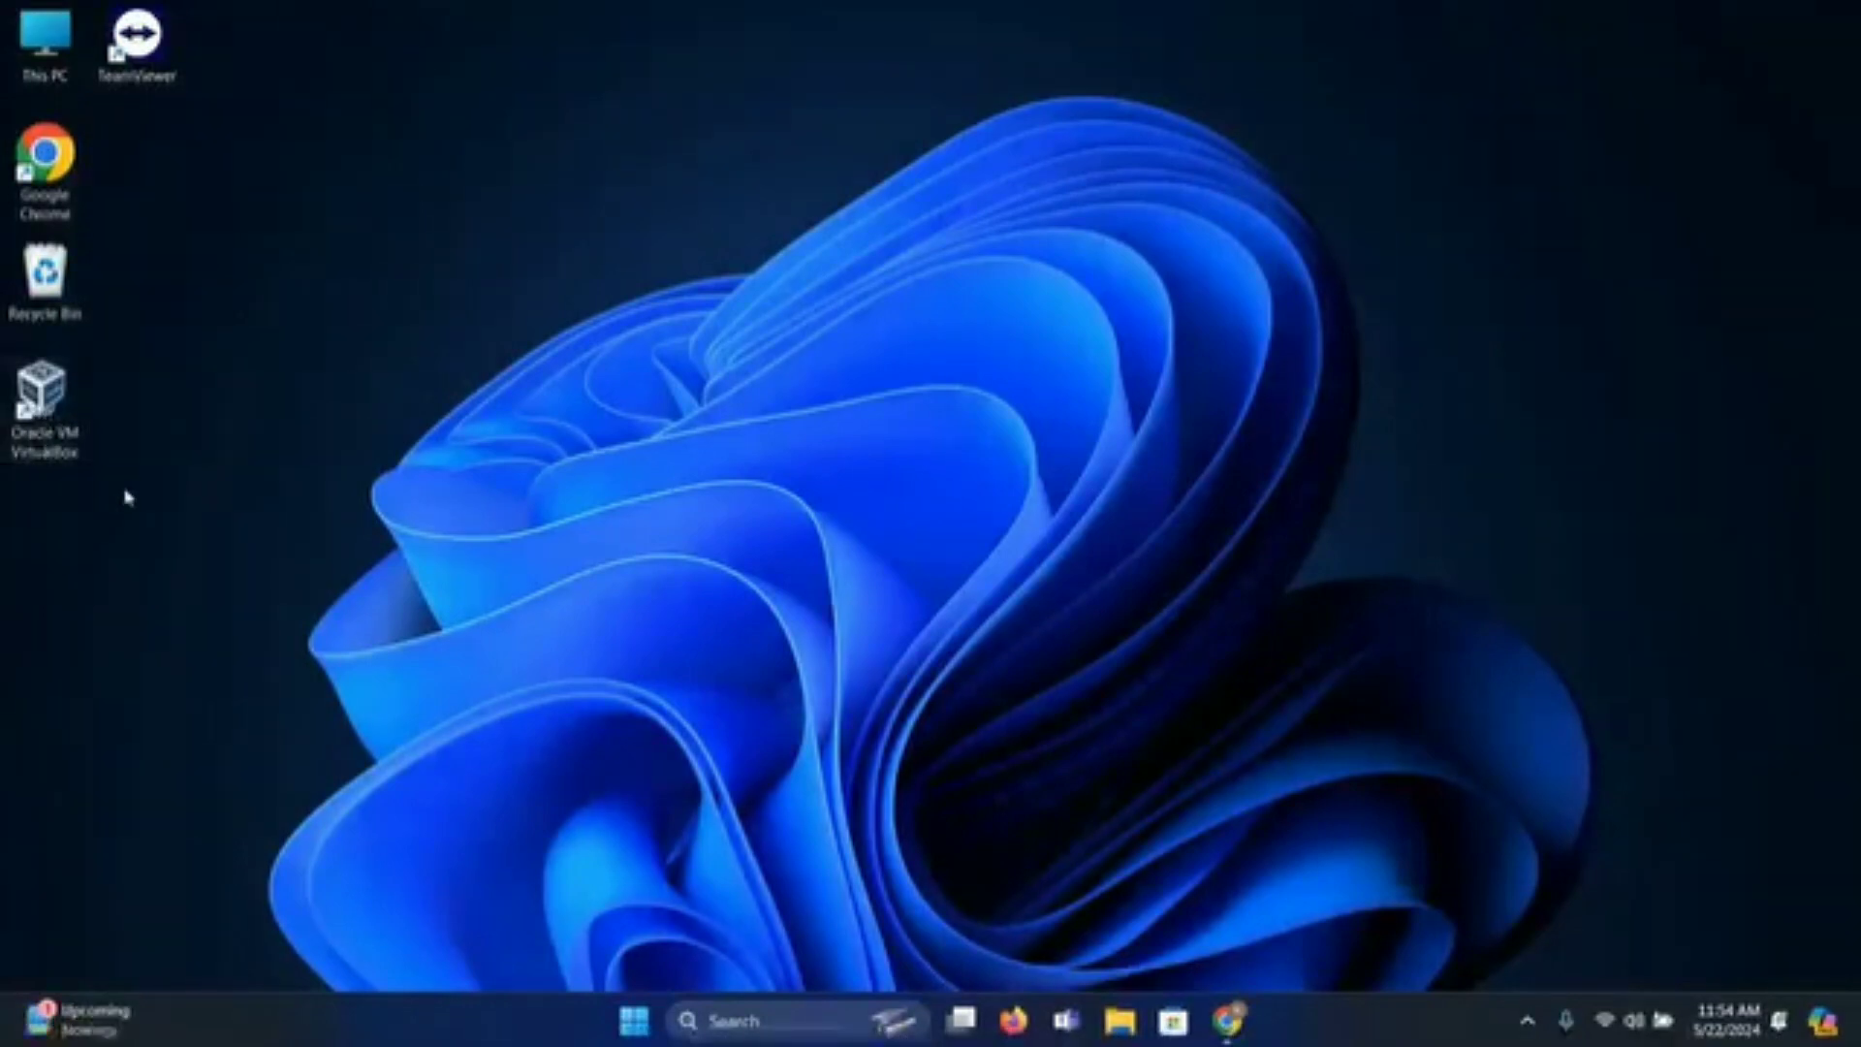
Open Google Chrome, search Google for "kali.org" and open the official Kali Linux website.
{"action": "double_click", "coordinate": [44, 160]}
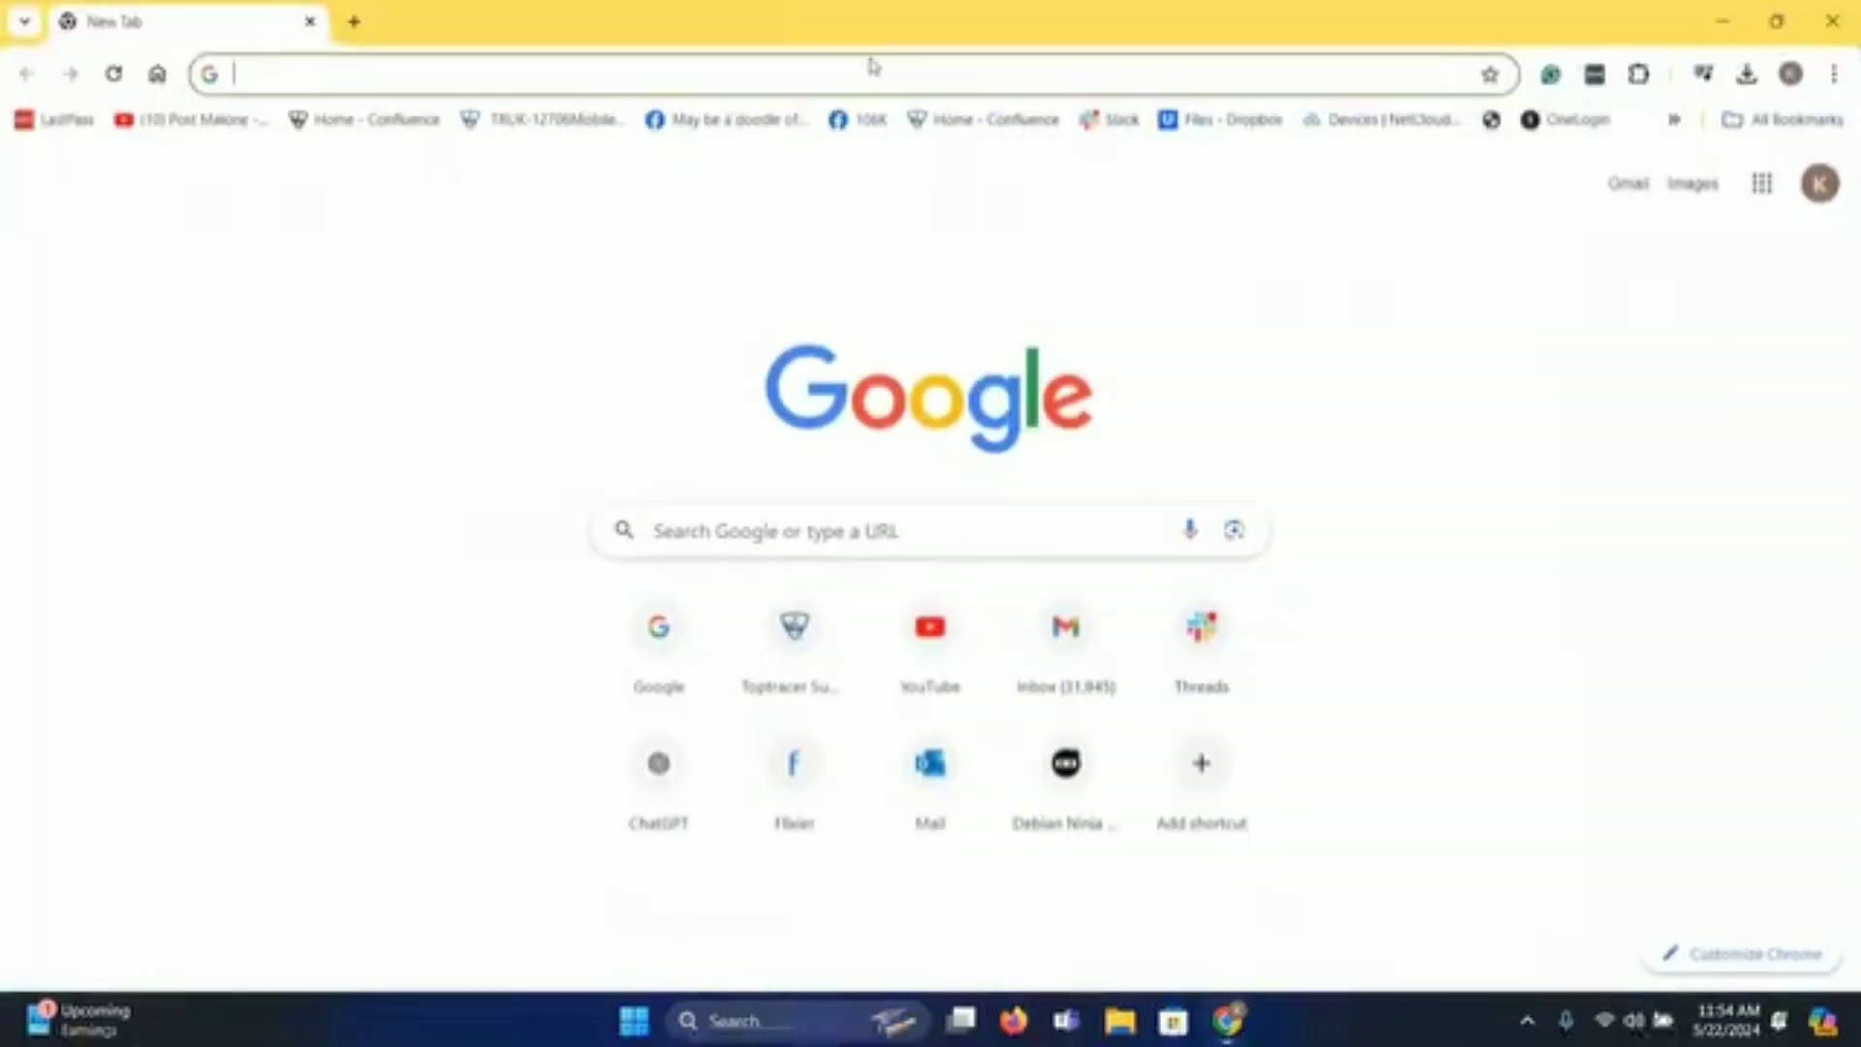
{"action": "type", "text": "google.com"}
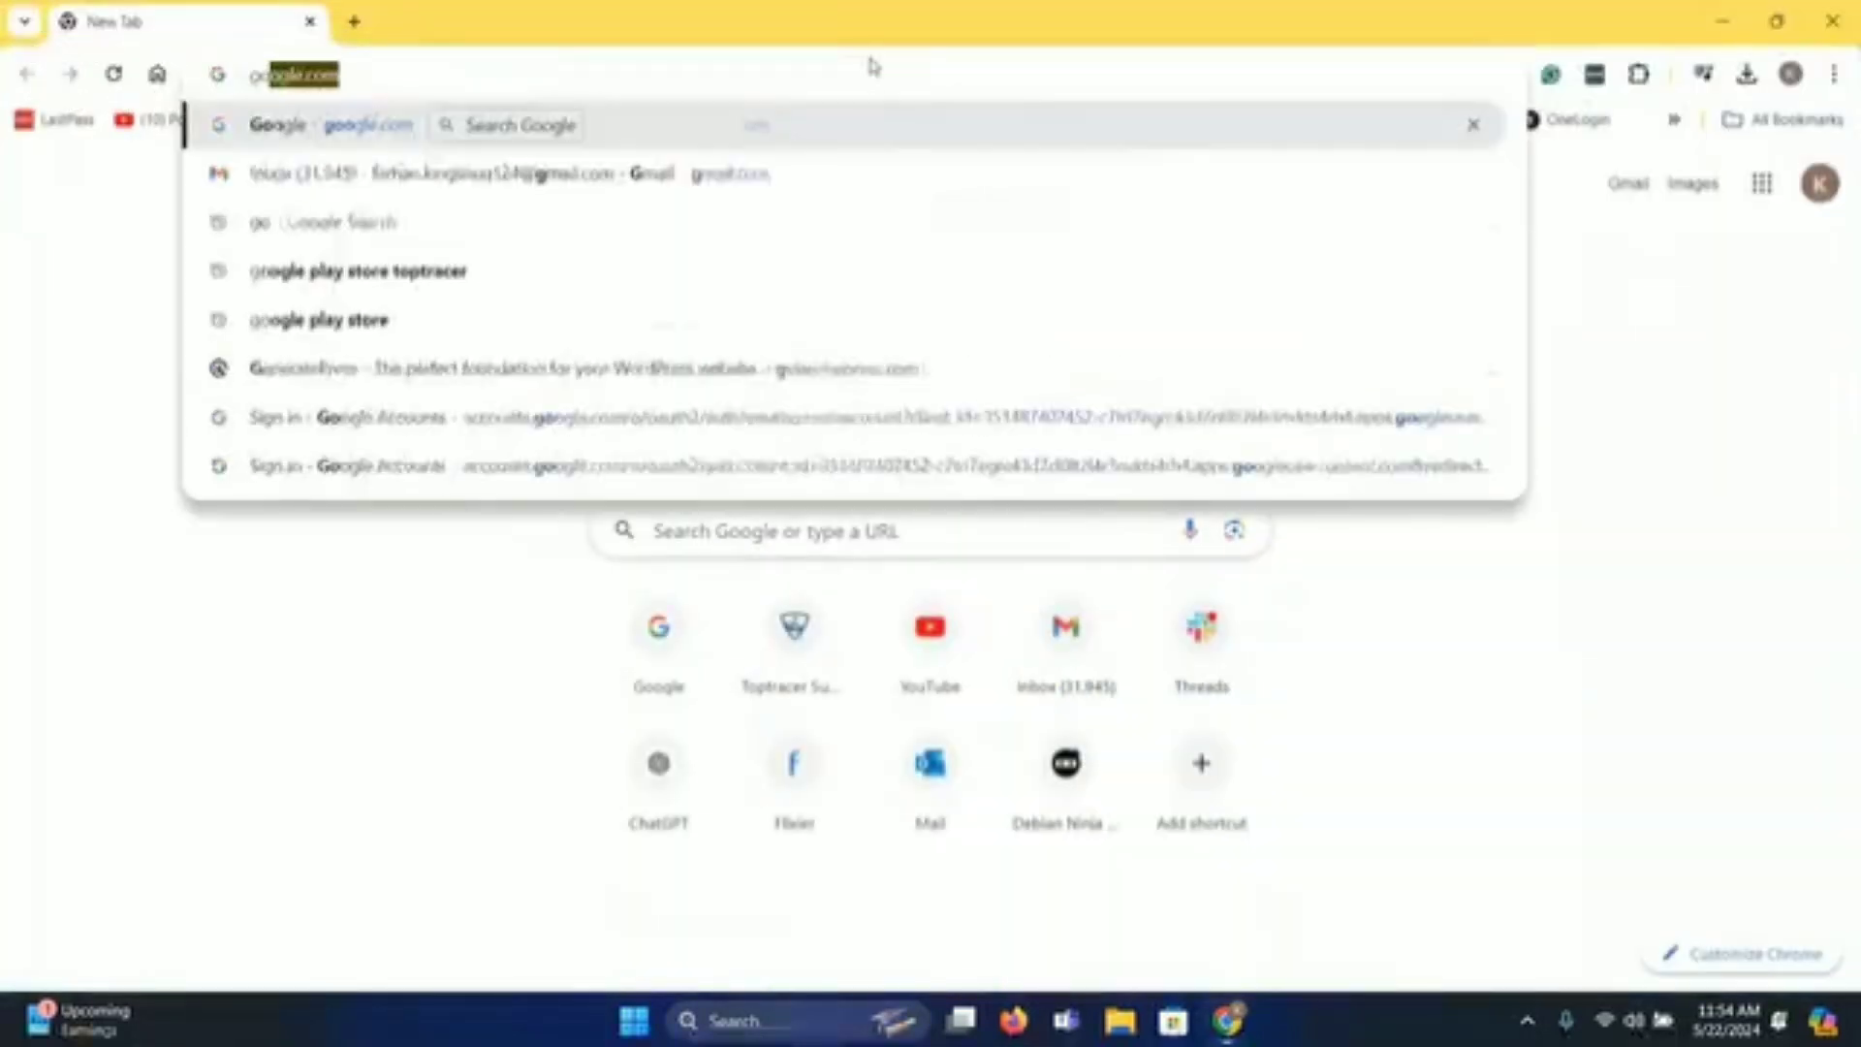
{"action": "key", "text": "Return"}
{"action": "type", "text": "kali.org"}
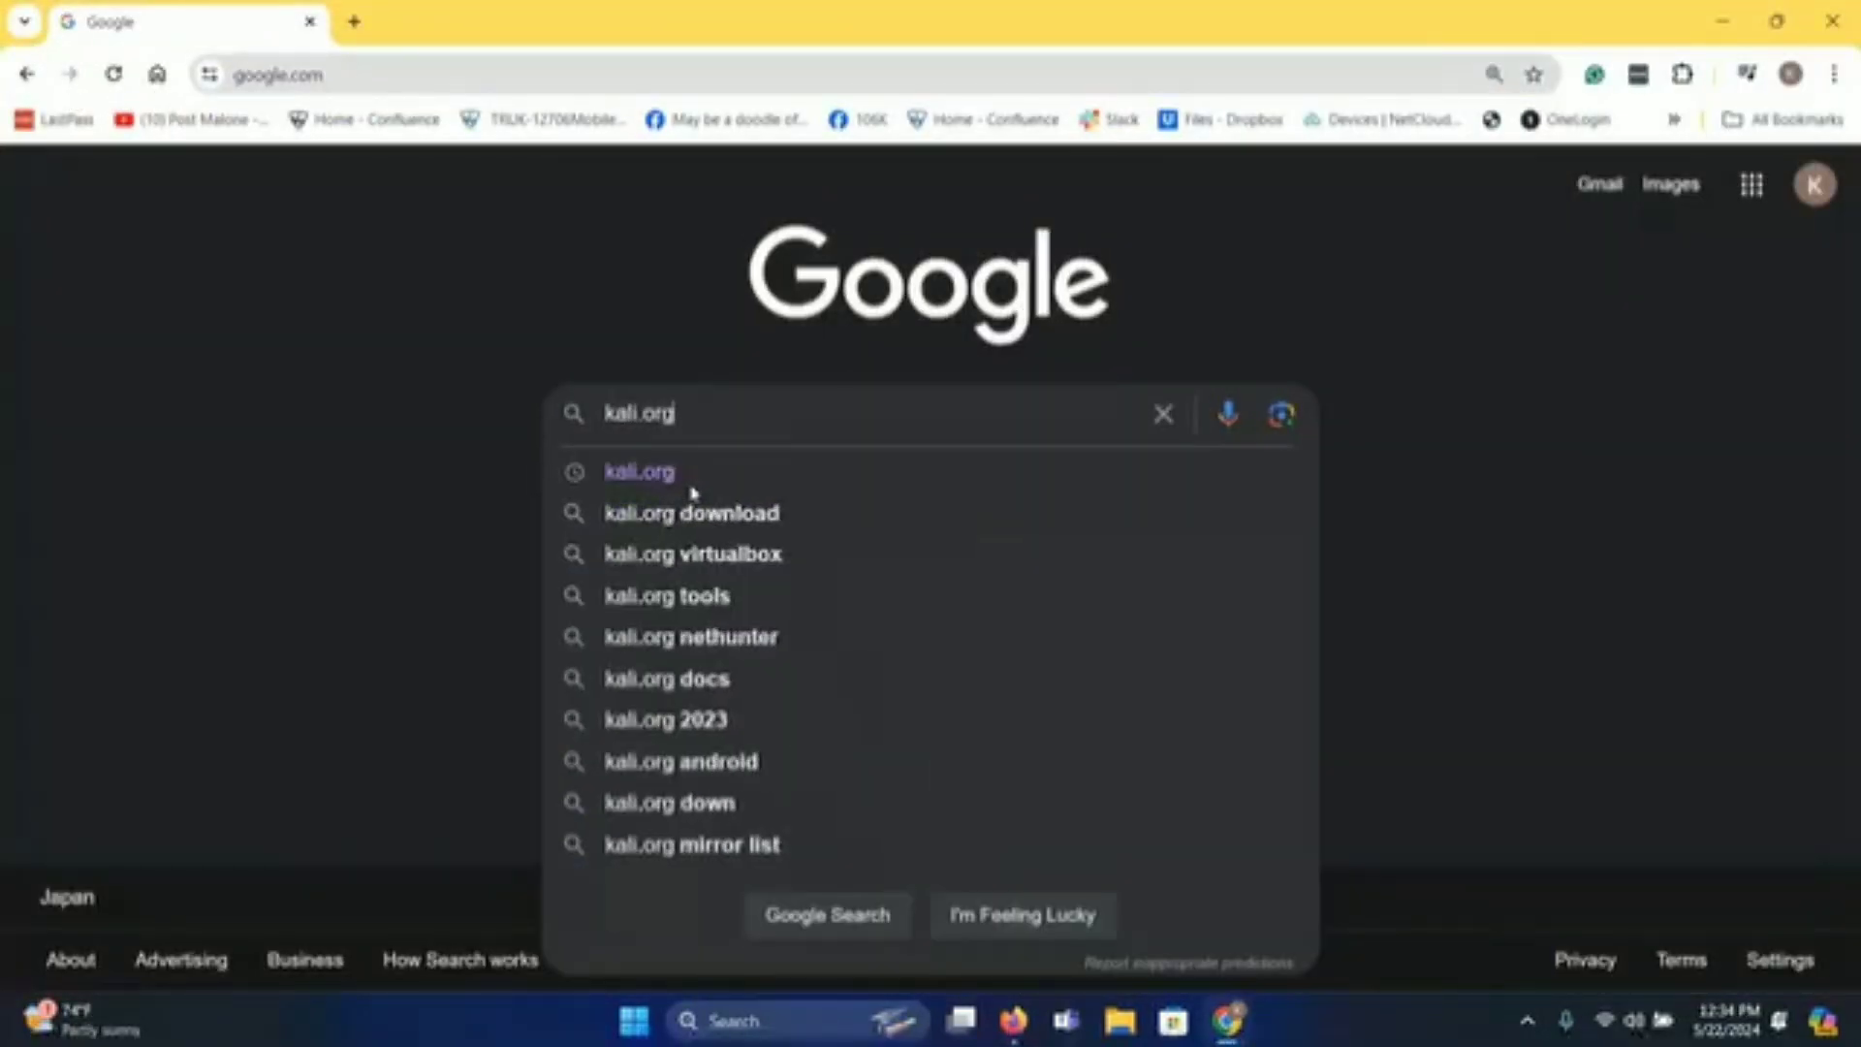
{"action": "key", "text": "Return"}
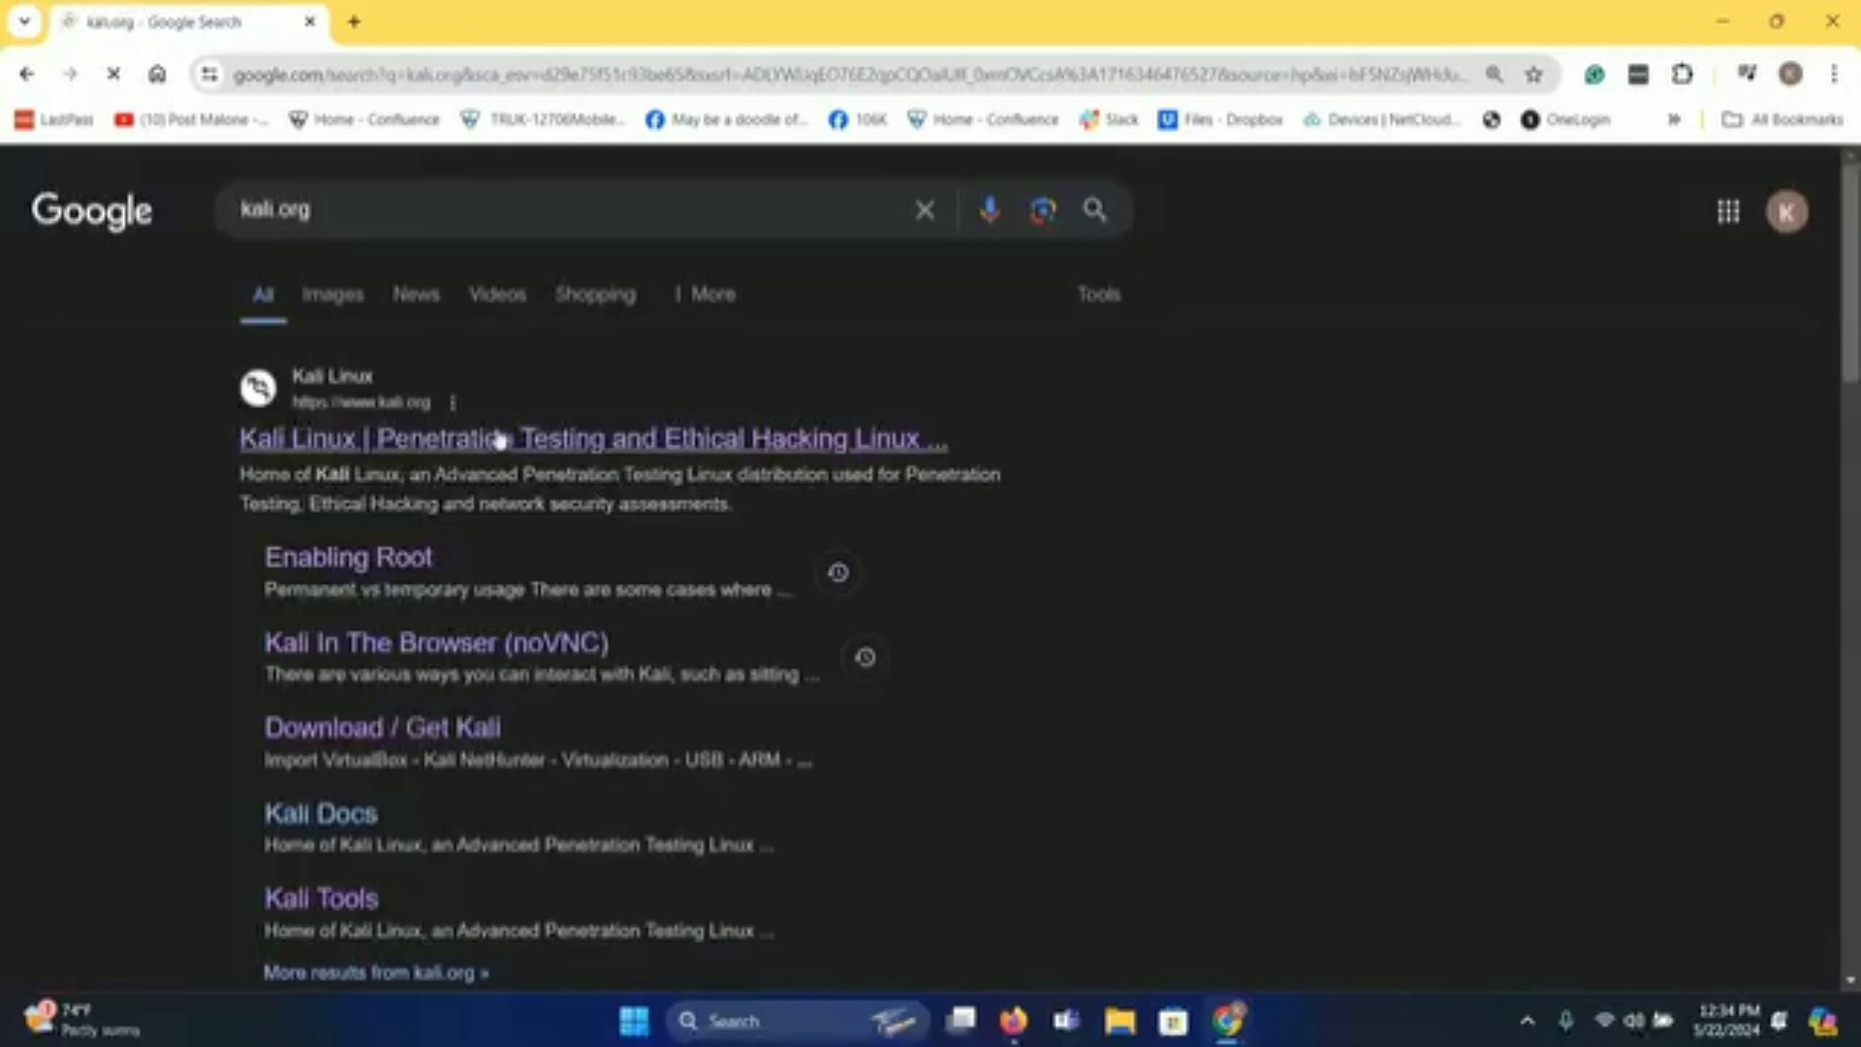
{"action": "left_click", "coordinate": [495, 435]}
{"action": "left_click", "coordinate": [271, 78]}
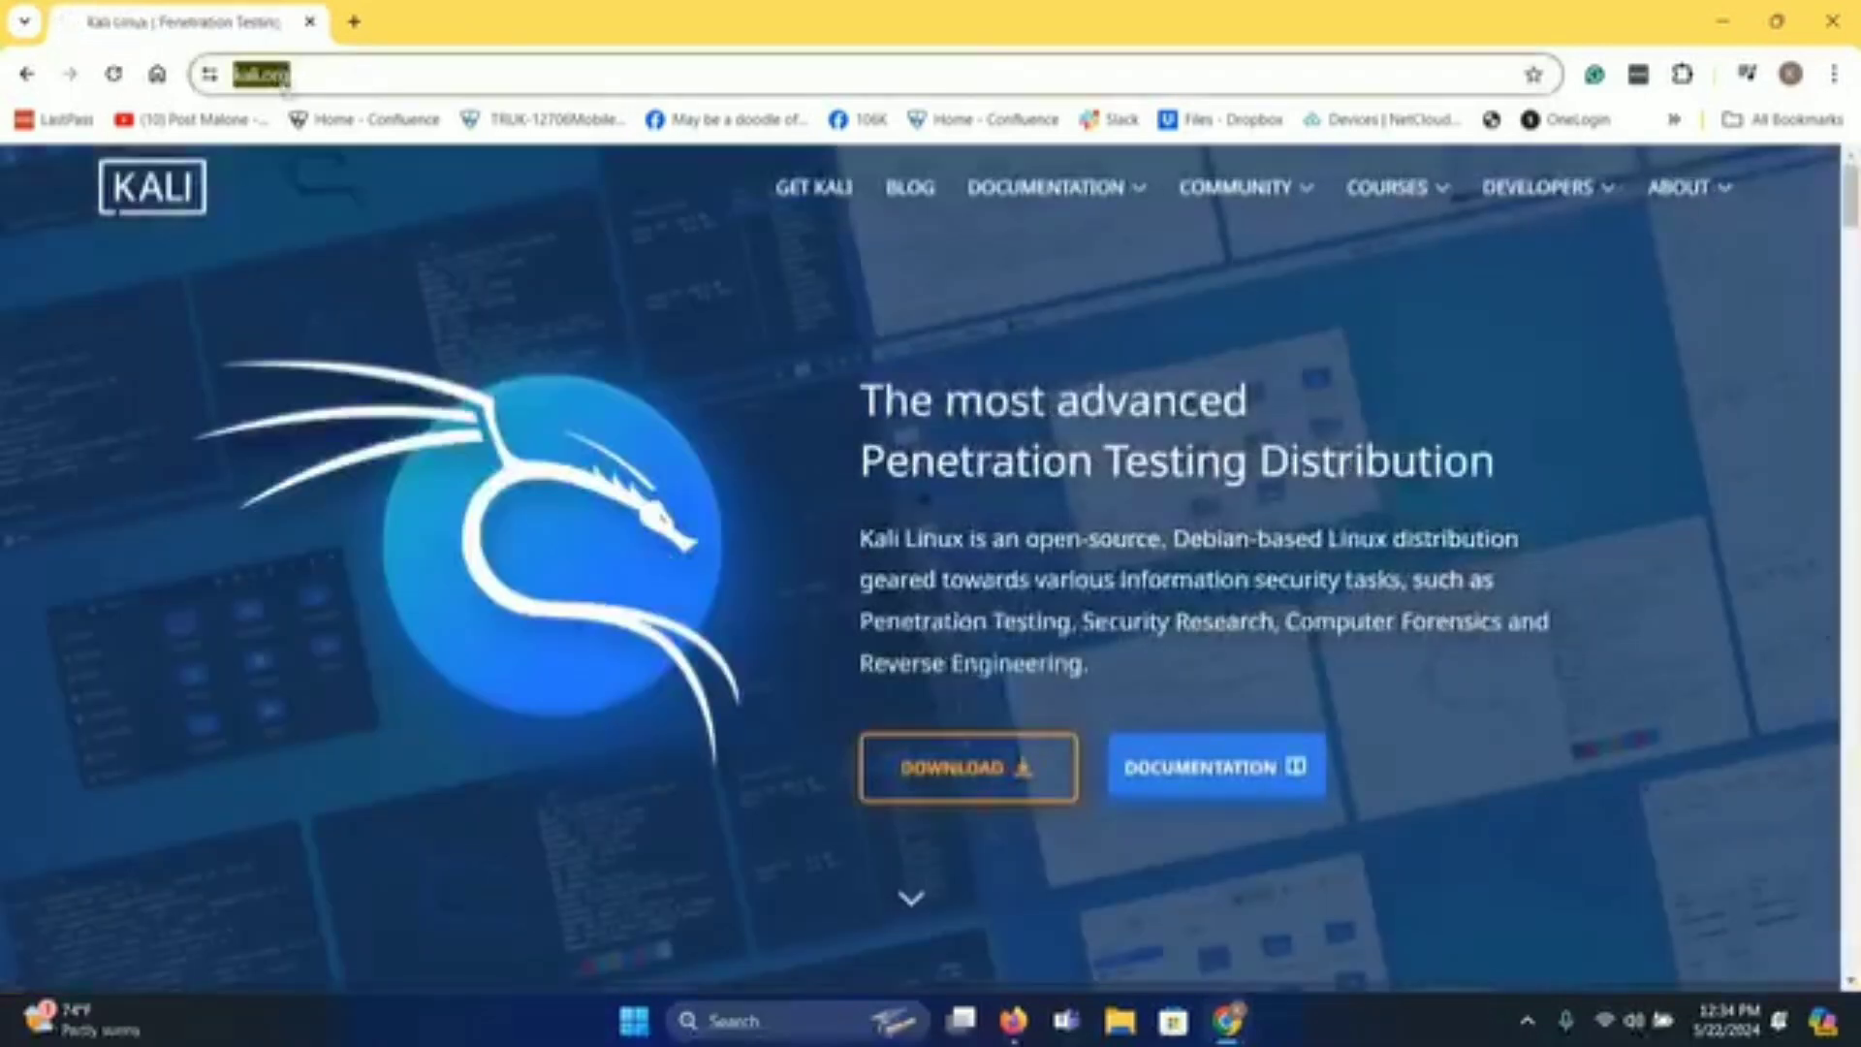
Download the recommended 64-bit Kali Linux 2024.1 Installer image from the Installer Images section.
{"action": "left_click", "coordinate": [955, 767]}
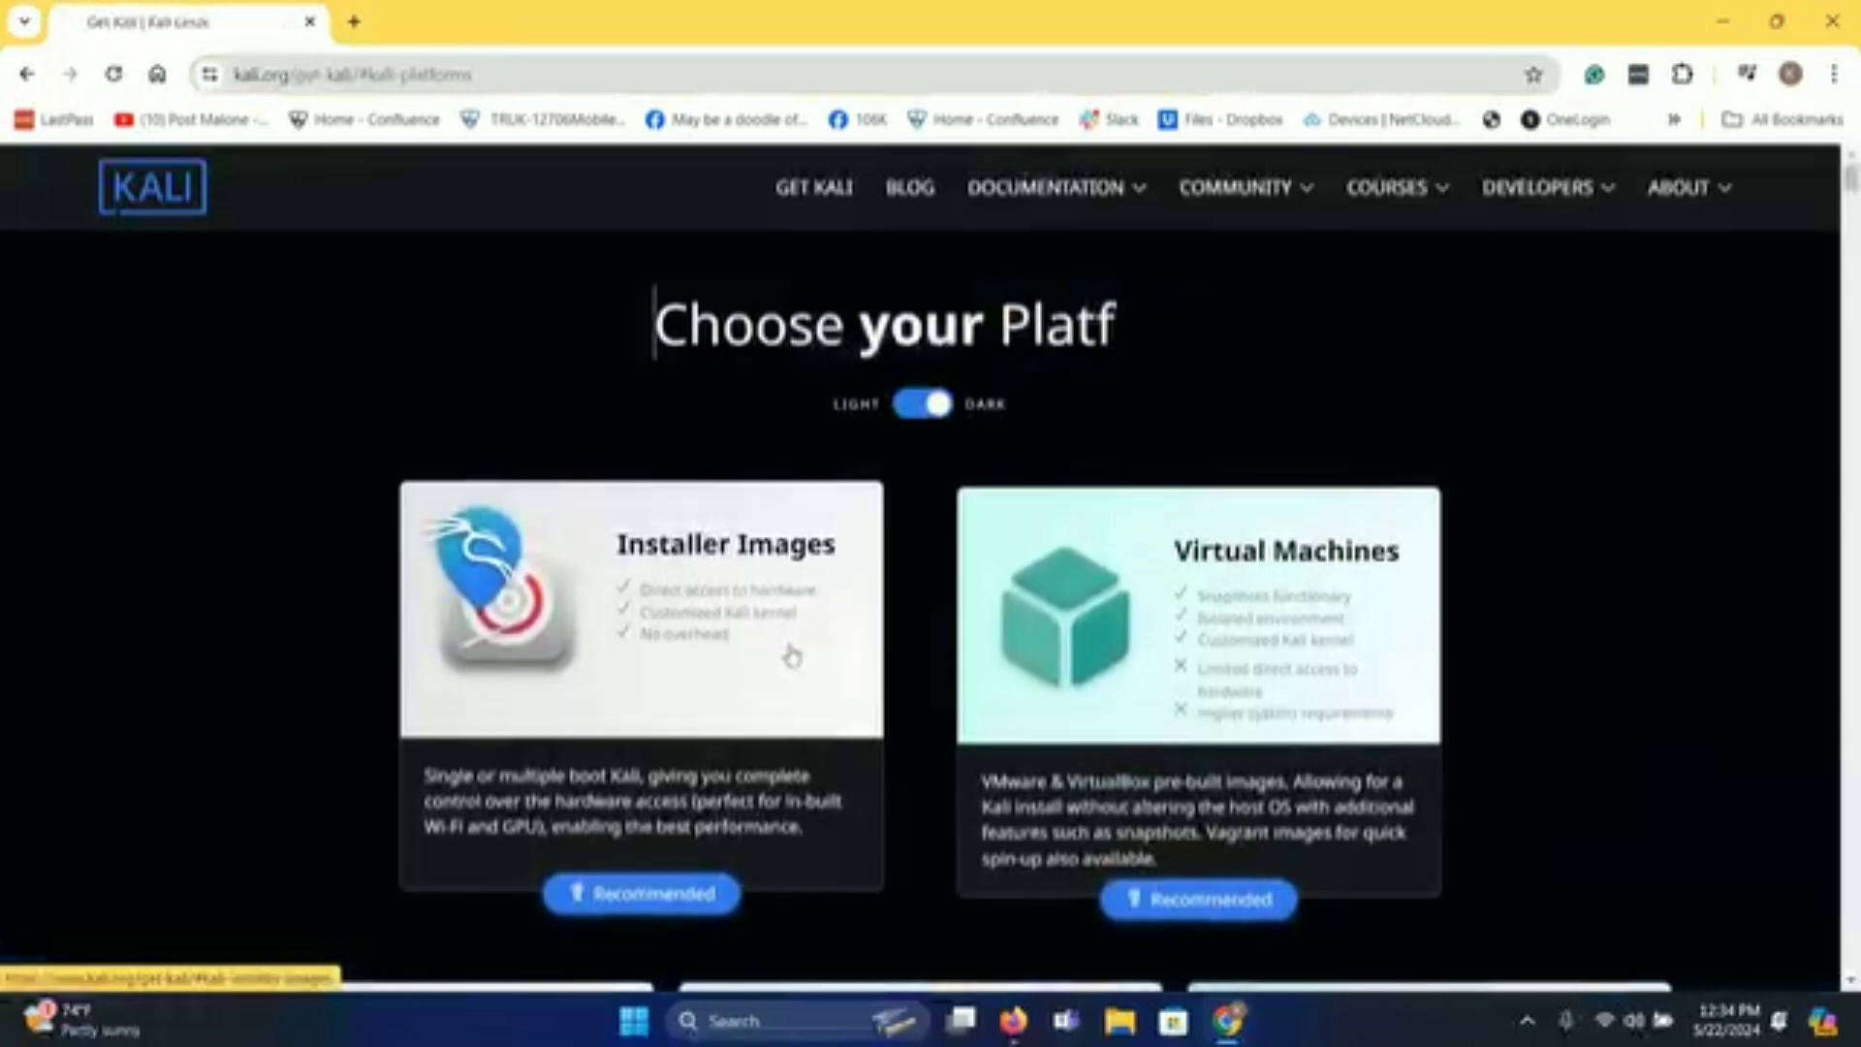
{"action": "left_click", "coordinate": [669, 621]}
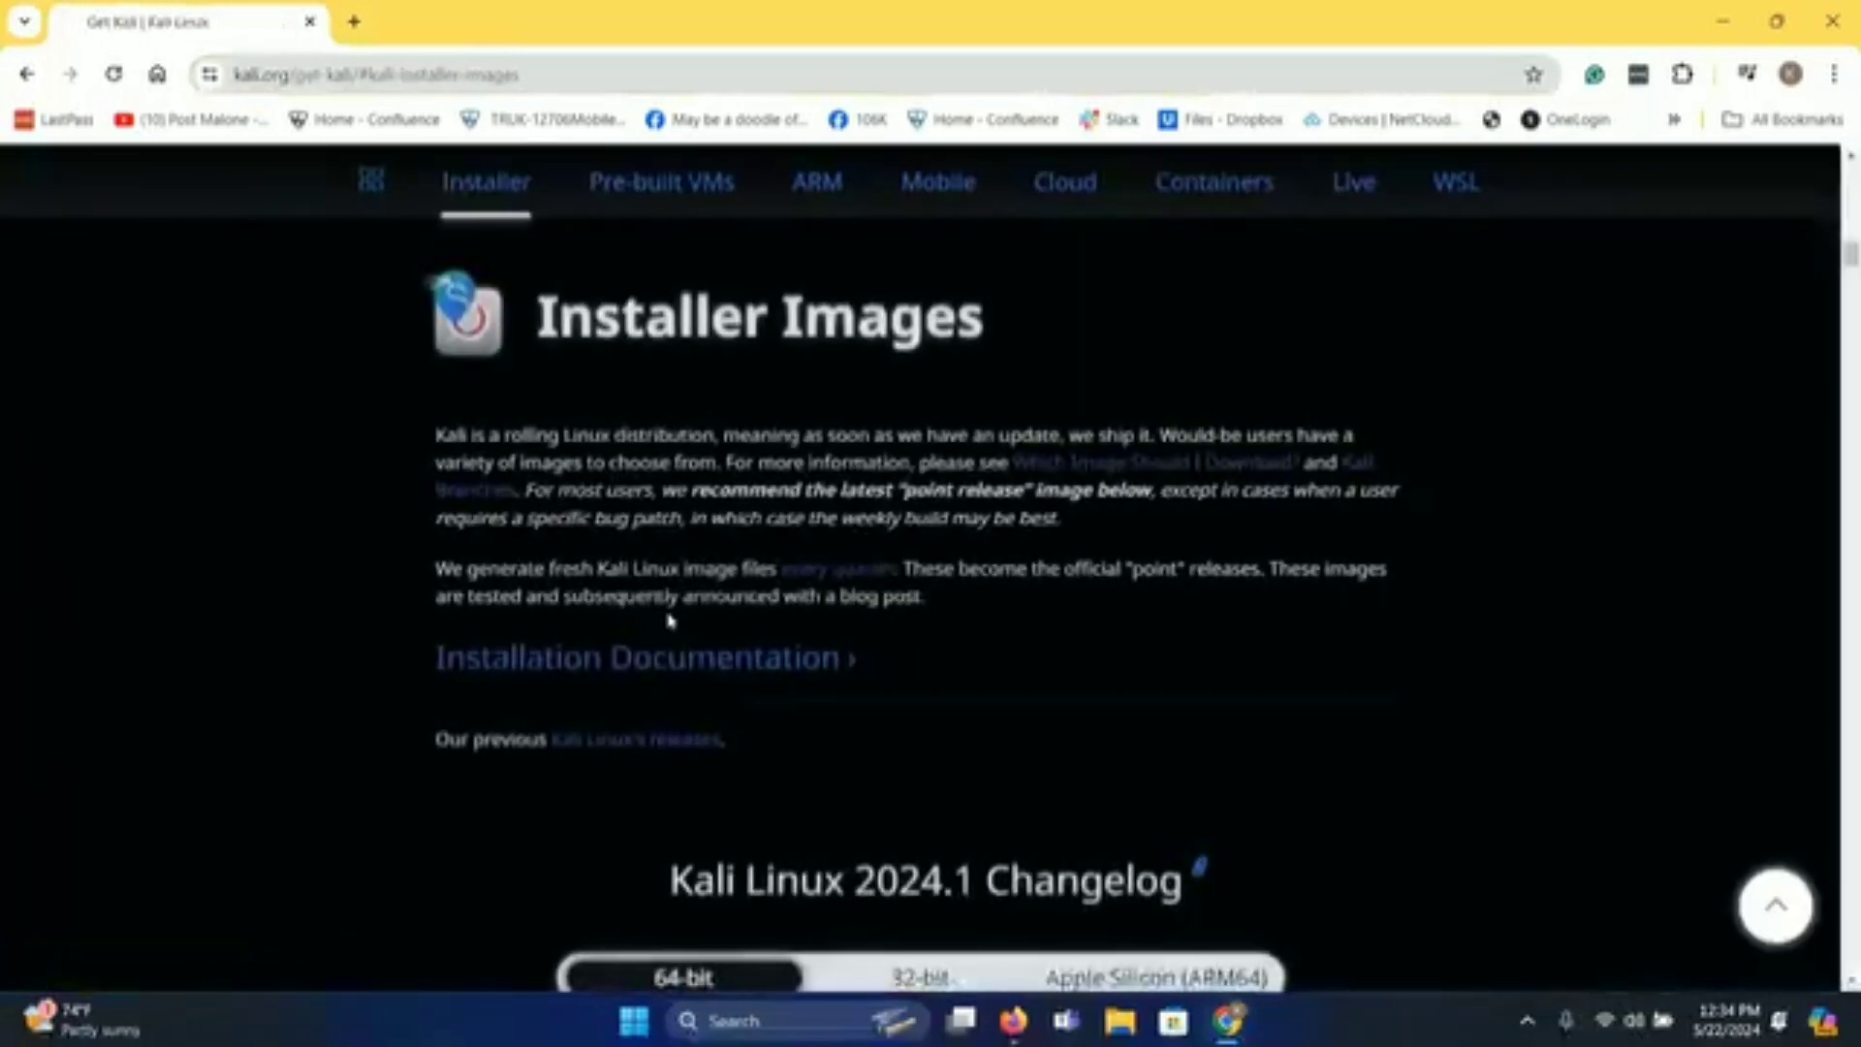
{"action": "scroll", "coordinate": [668, 621], "scroll_direction": "down", "scroll_amount": 5}
{"action": "scroll", "coordinate": [669, 620], "scroll_direction": "down", "scroll_amount": 3}
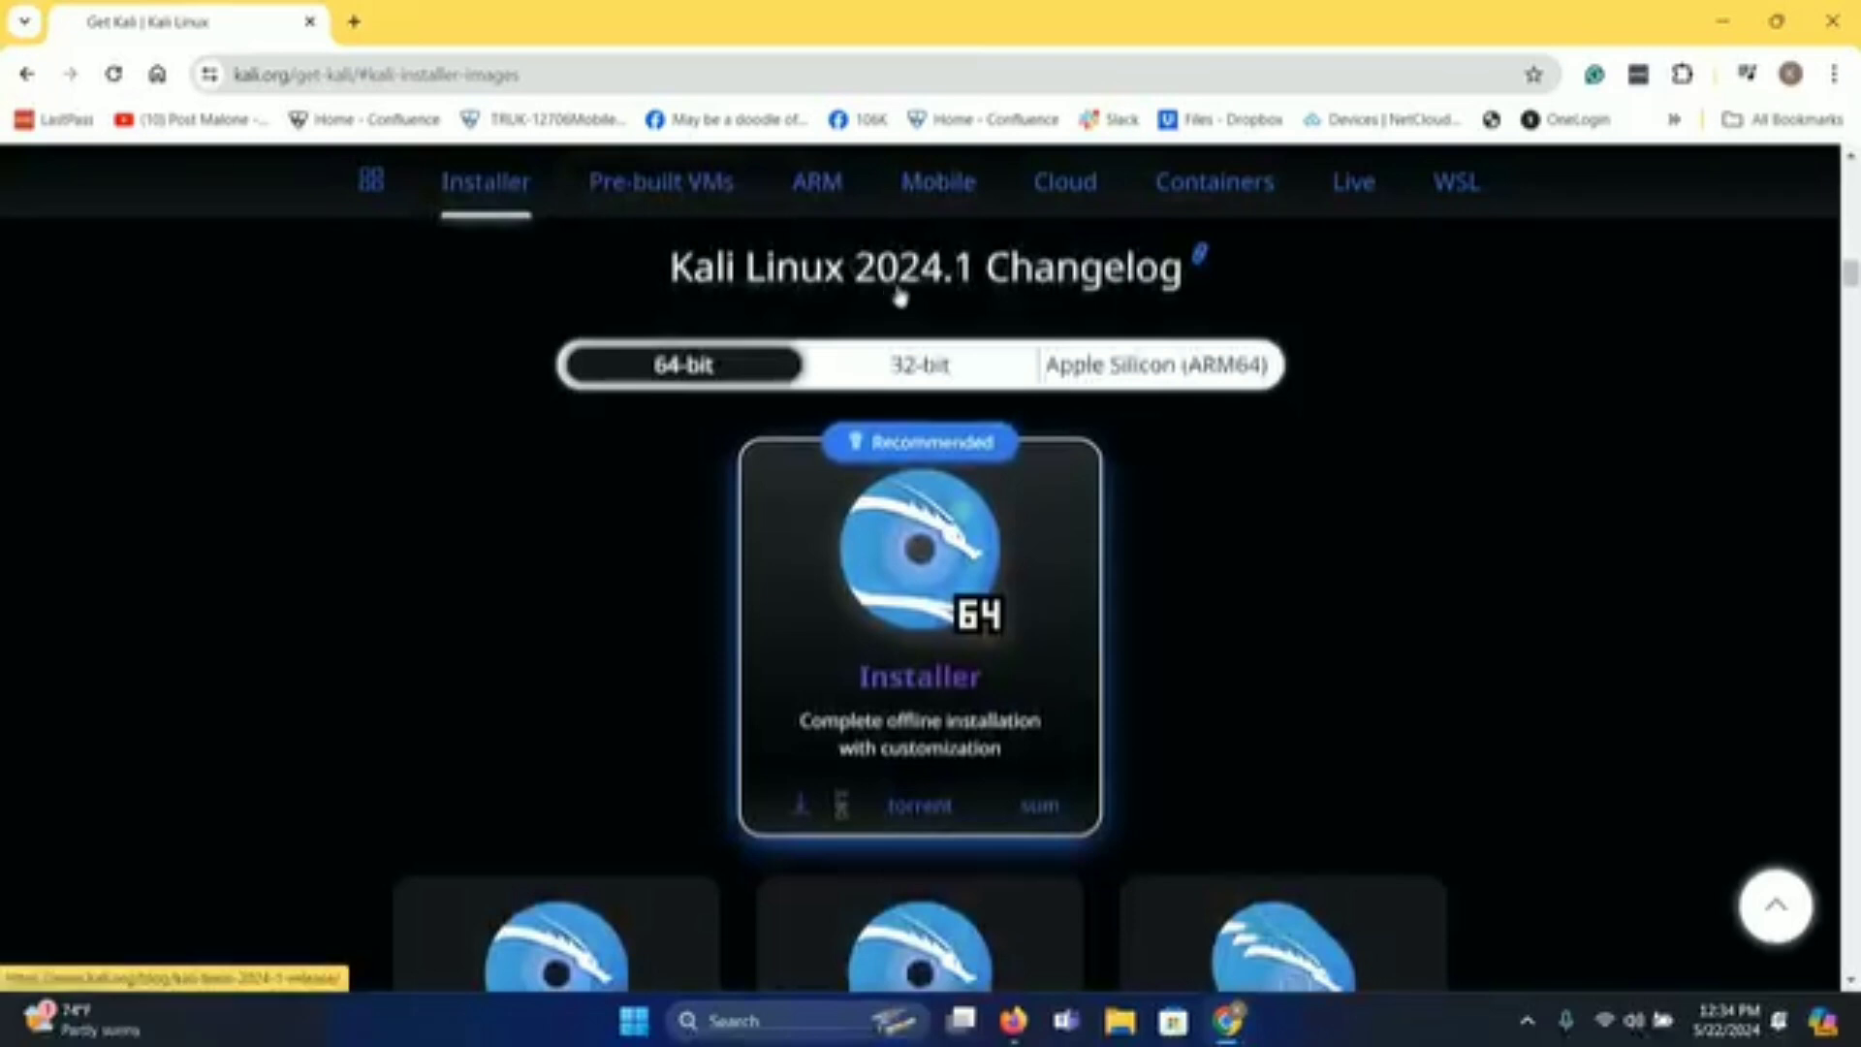
{"action": "left_click", "coordinate": [718, 379]}
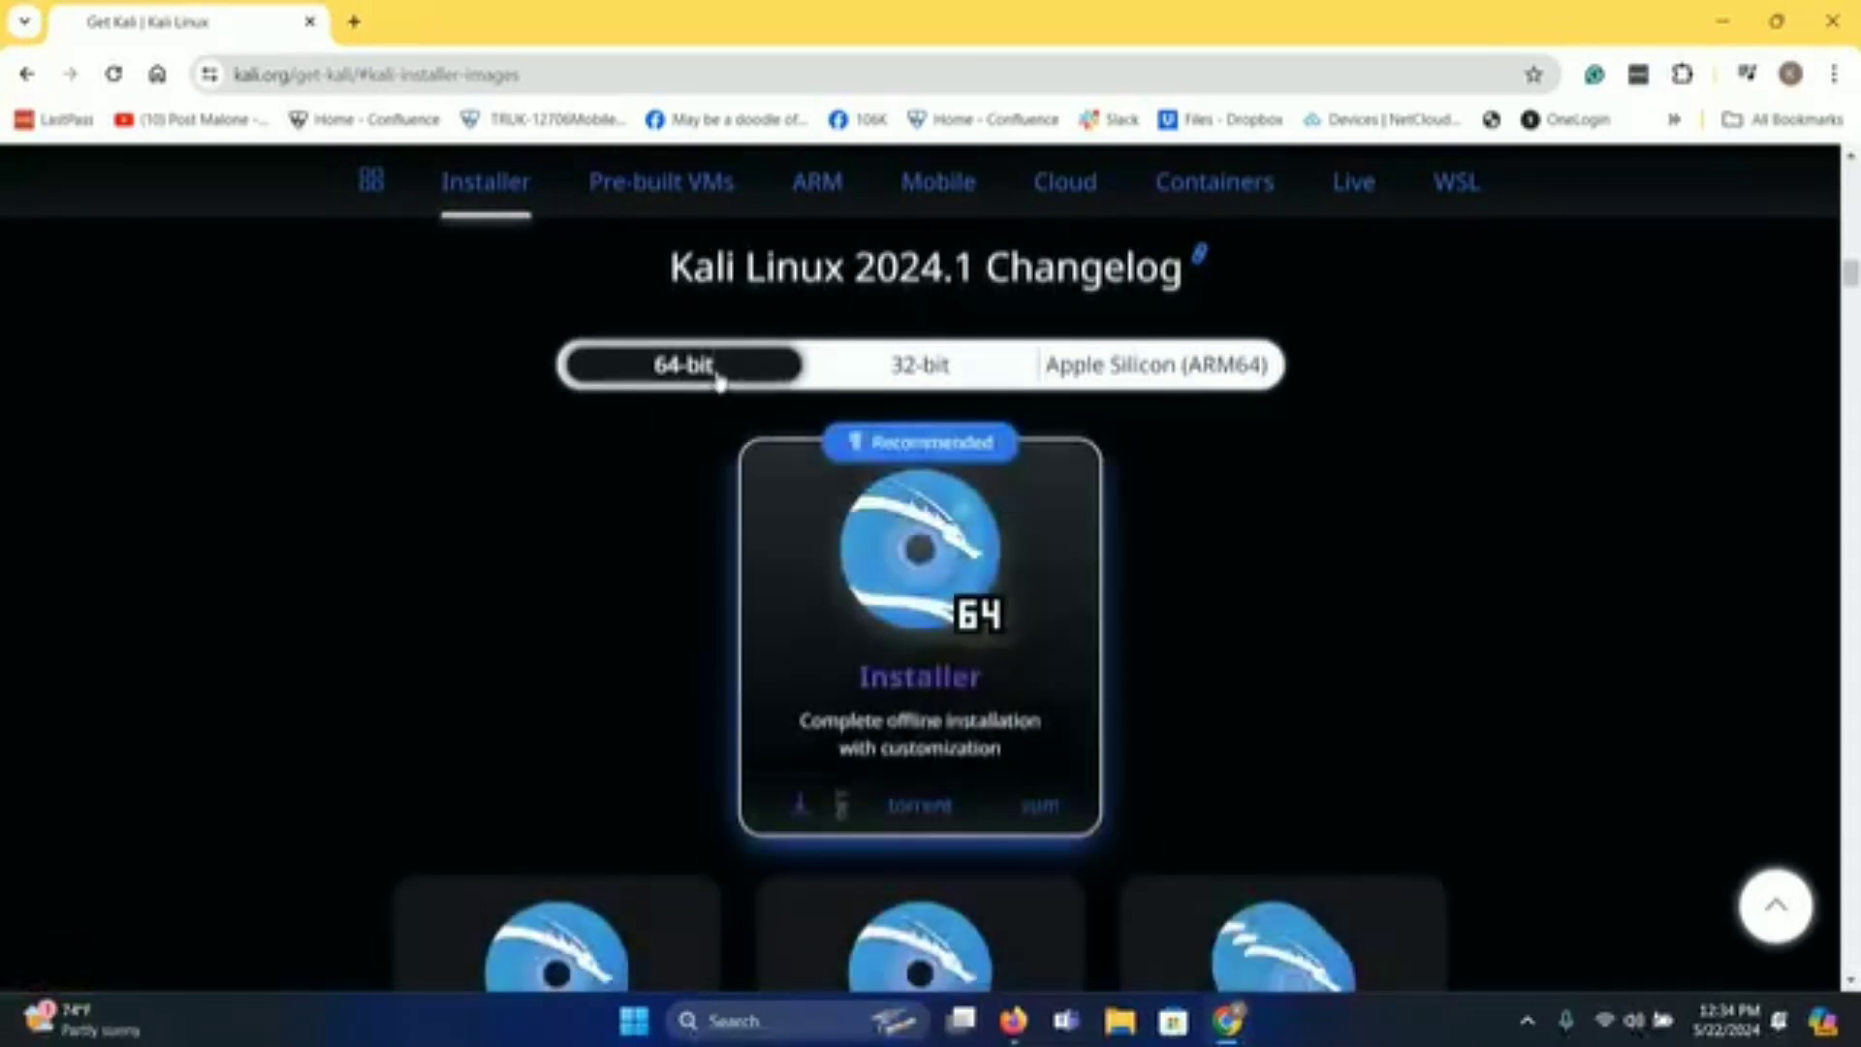
{"action": "left_click", "coordinate": [798, 801]}
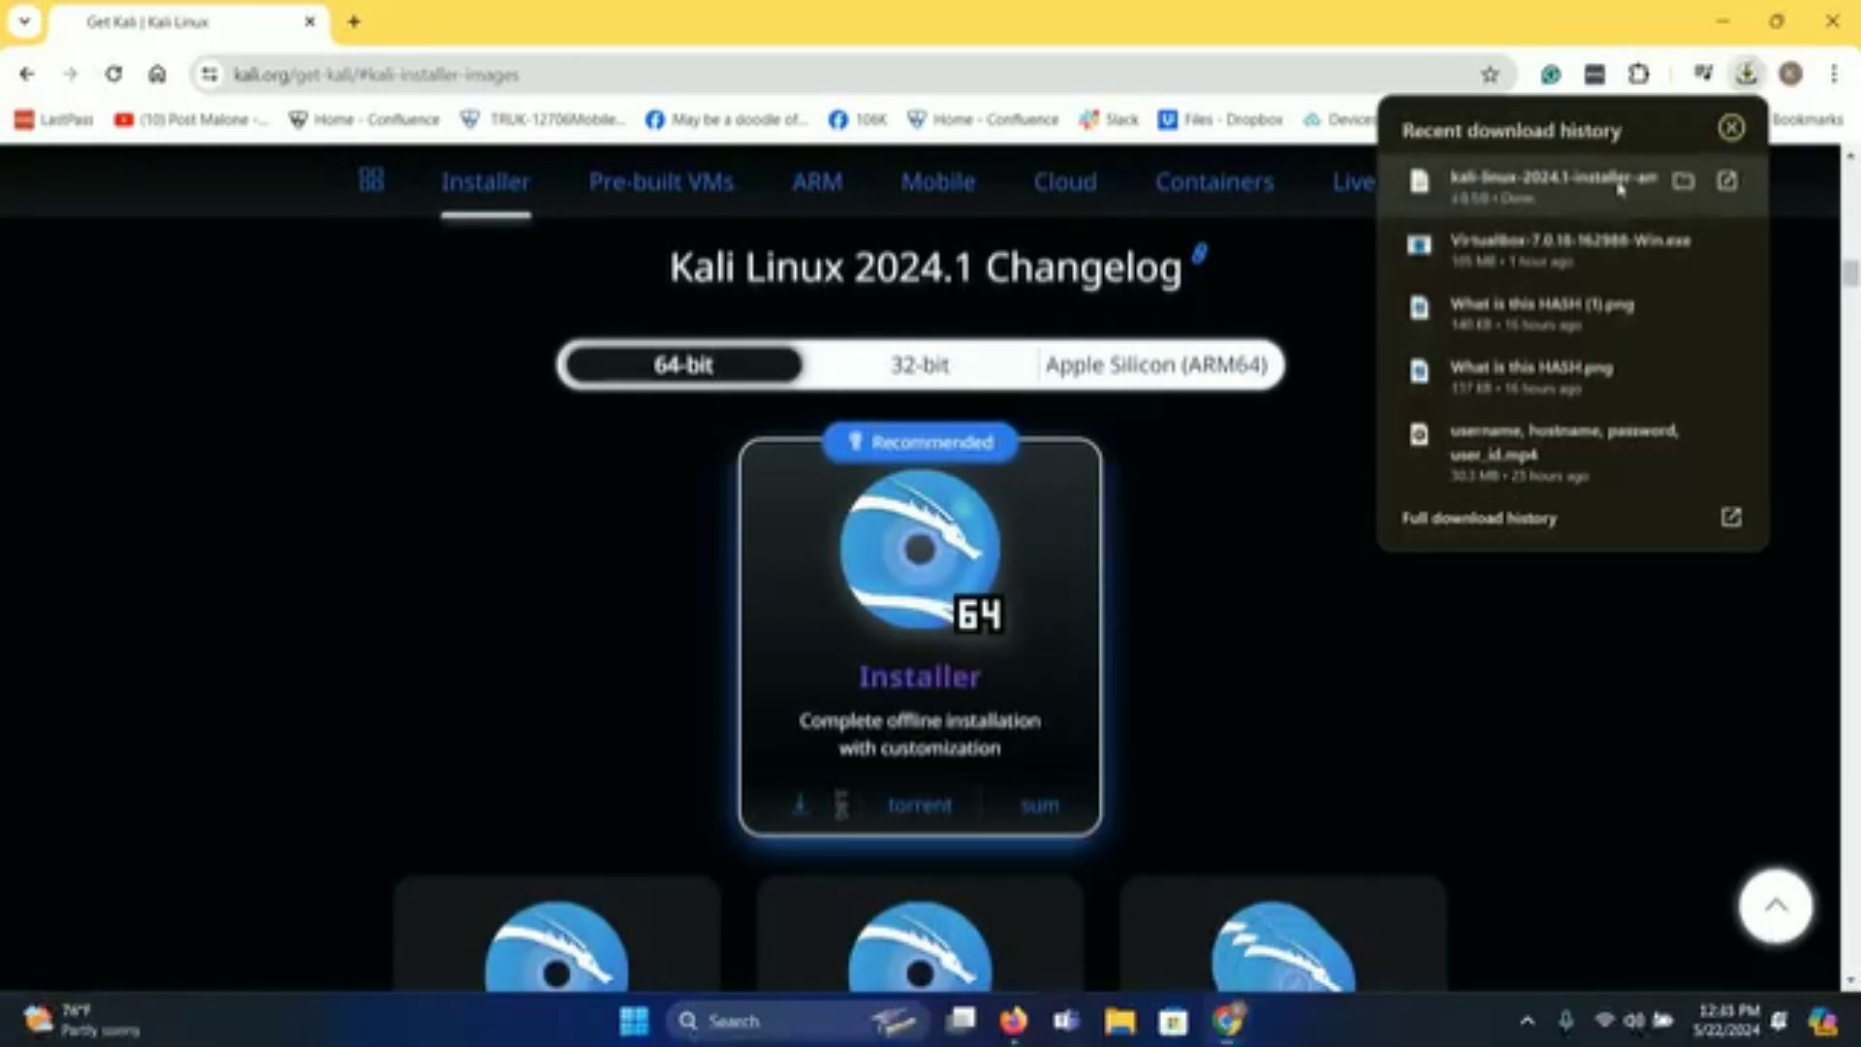
Check the downloaded Kali Linux installer image in the Downloads folder, then minimize the folder window.
{"action": "left_click", "coordinate": [1684, 180]}
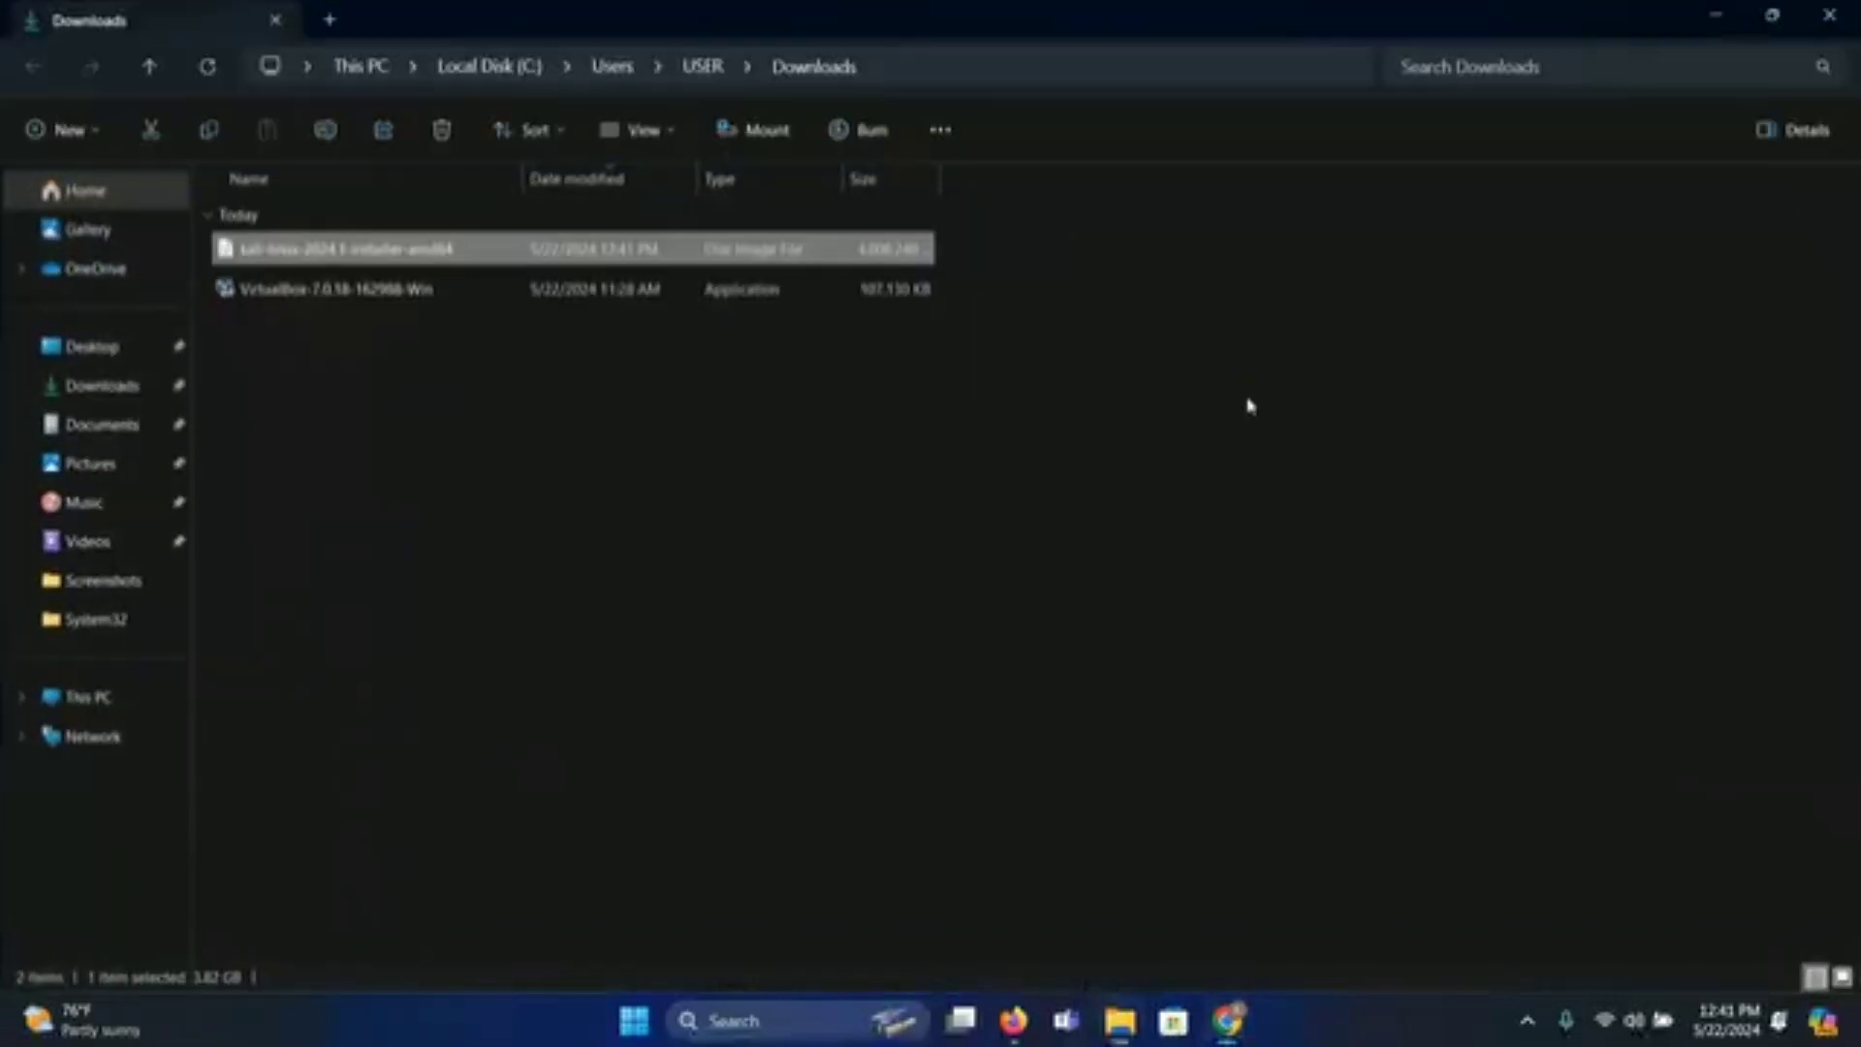
{"action": "left_click", "coordinate": [402, 251]}
{"action": "left_click", "coordinate": [573, 256]}
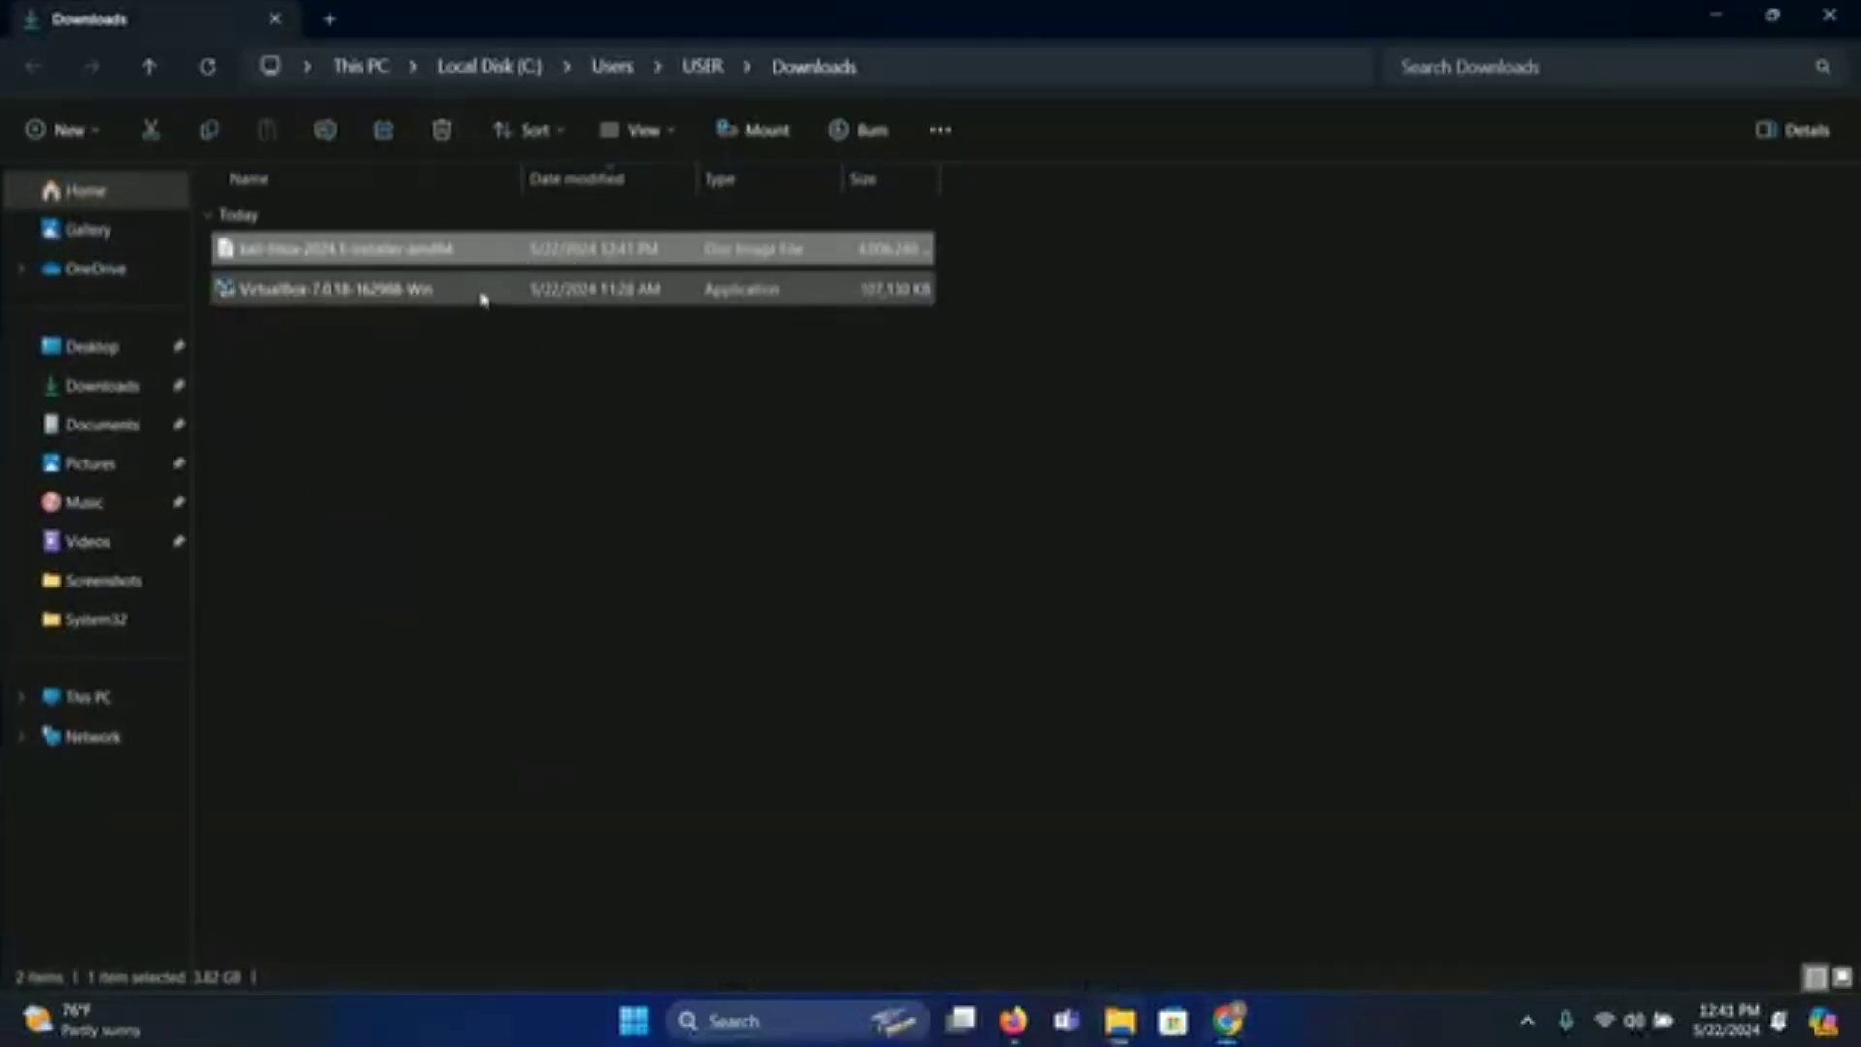
{"action": "left_click", "coordinate": [1571, 278]}
{"action": "left_click", "coordinate": [1717, 12]}
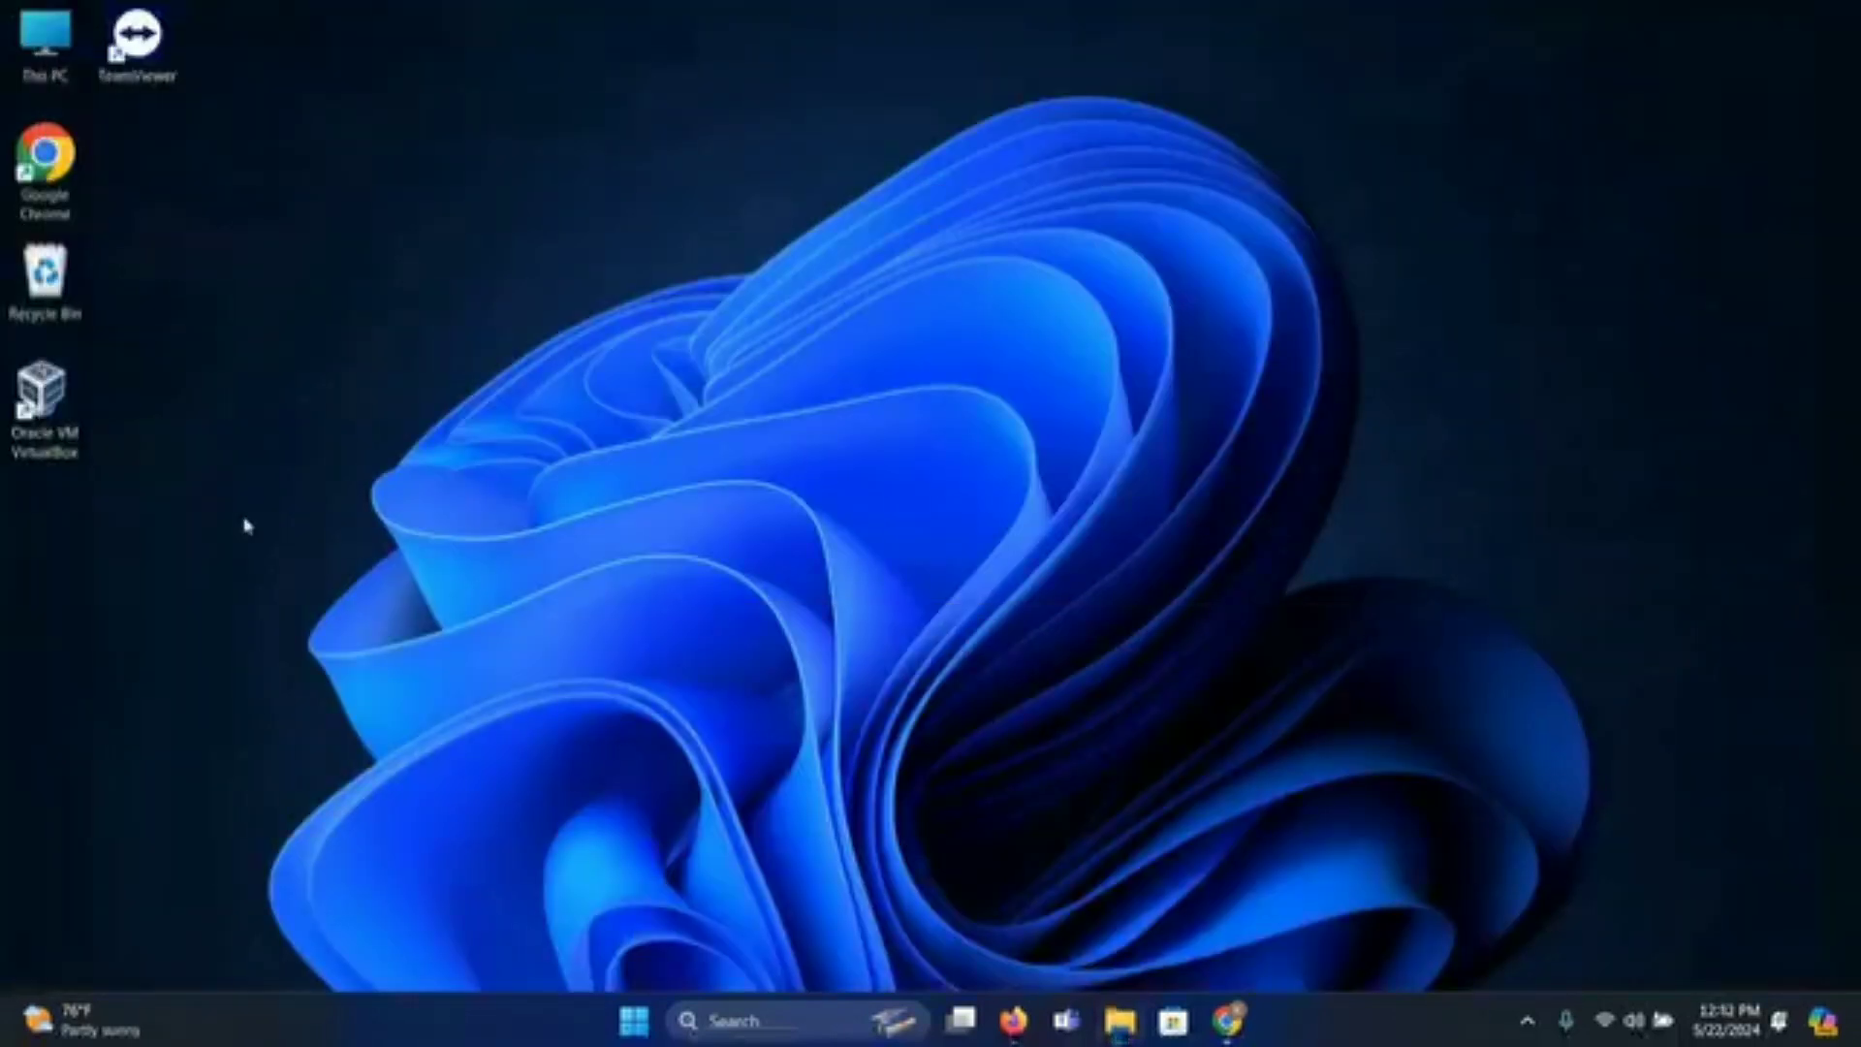
Open Oracle VM VirtualBox and start creating a new virtual machine named "KALI LINUX 2024".
{"action": "double_click", "coordinate": [60, 424]}
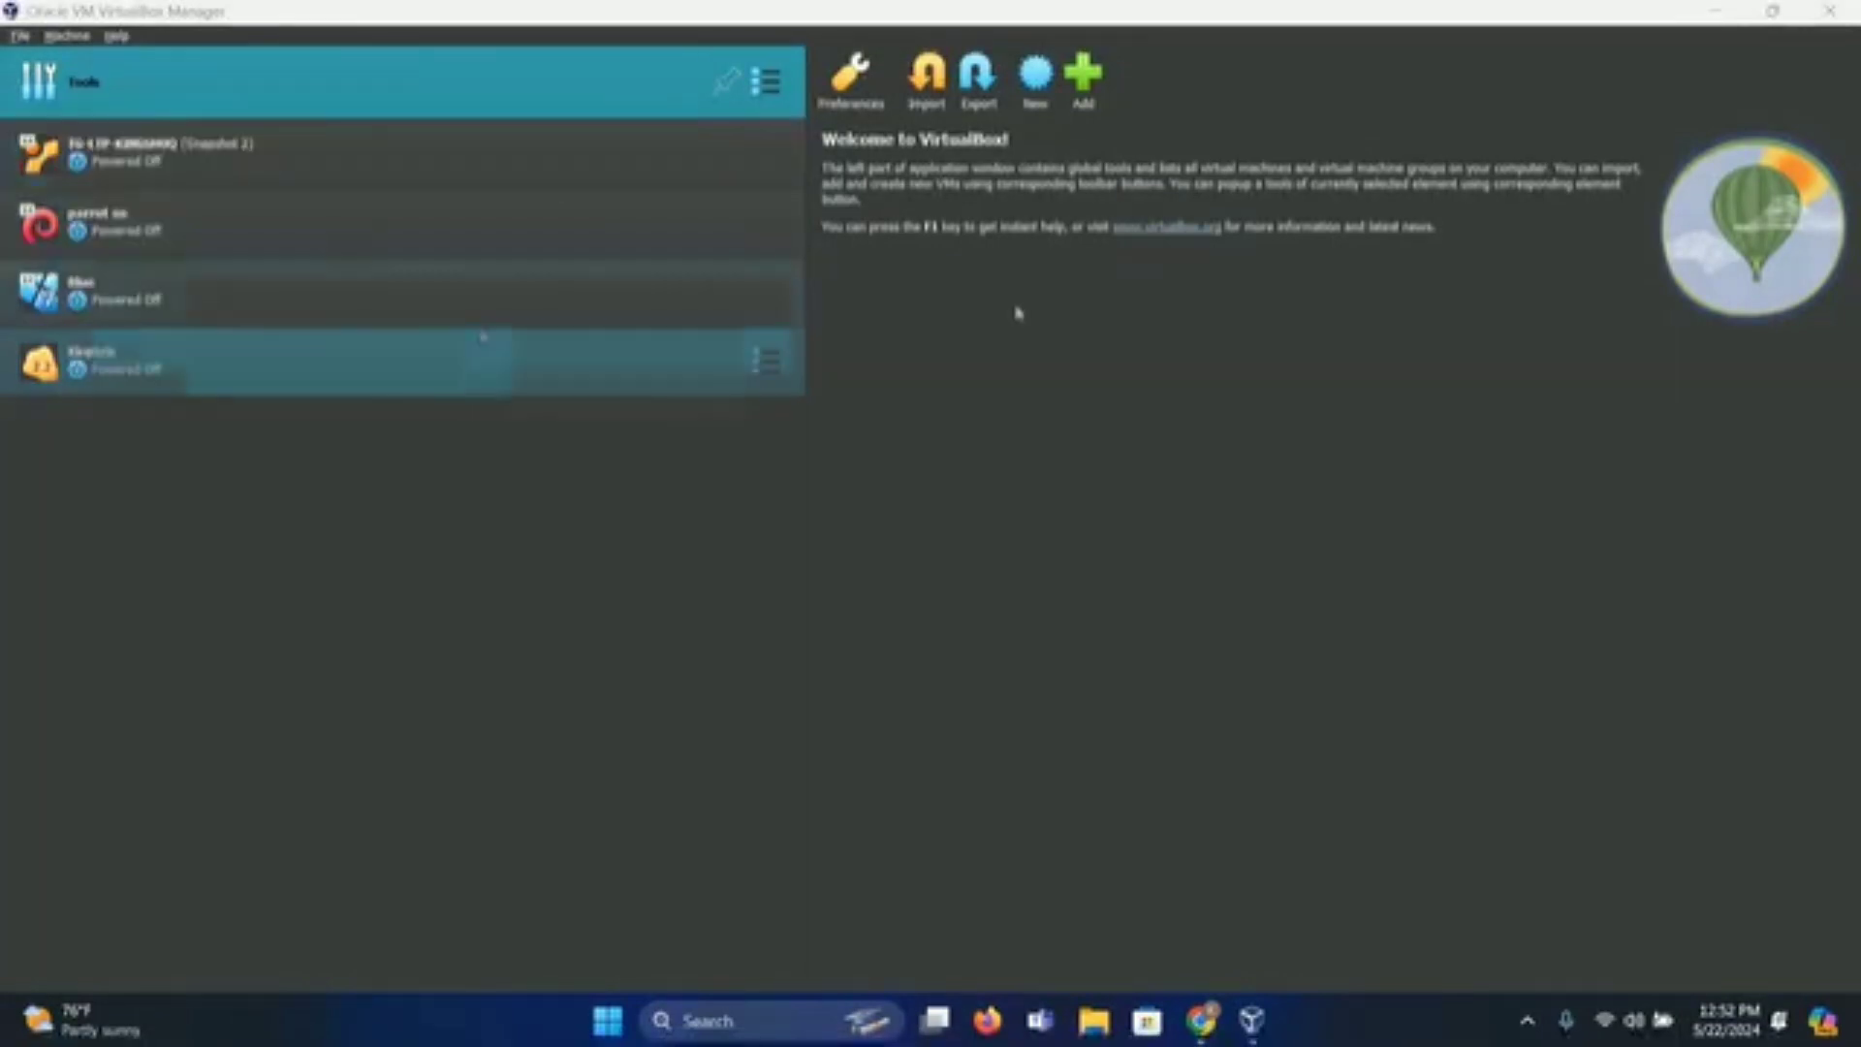
{"action": "left_click", "coordinate": [1035, 72]}
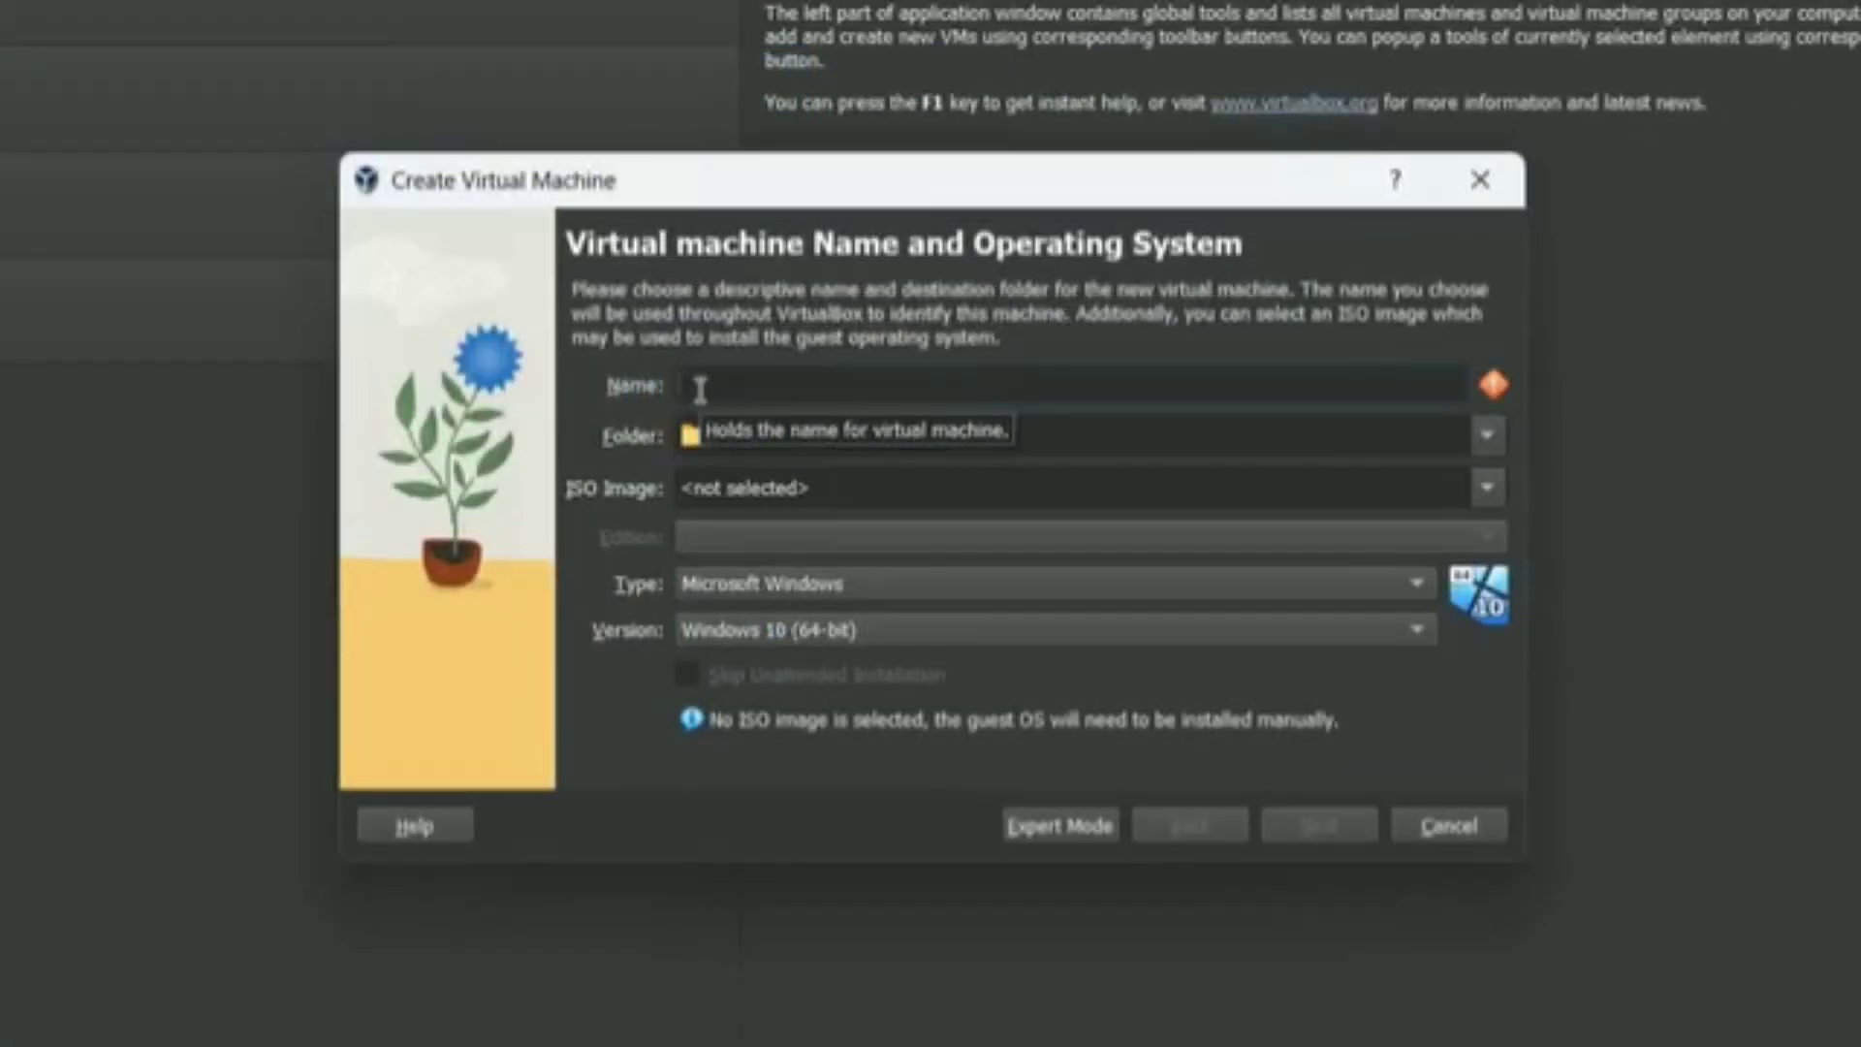
{"action": "type", "text": "KALI LINUX 2024"}
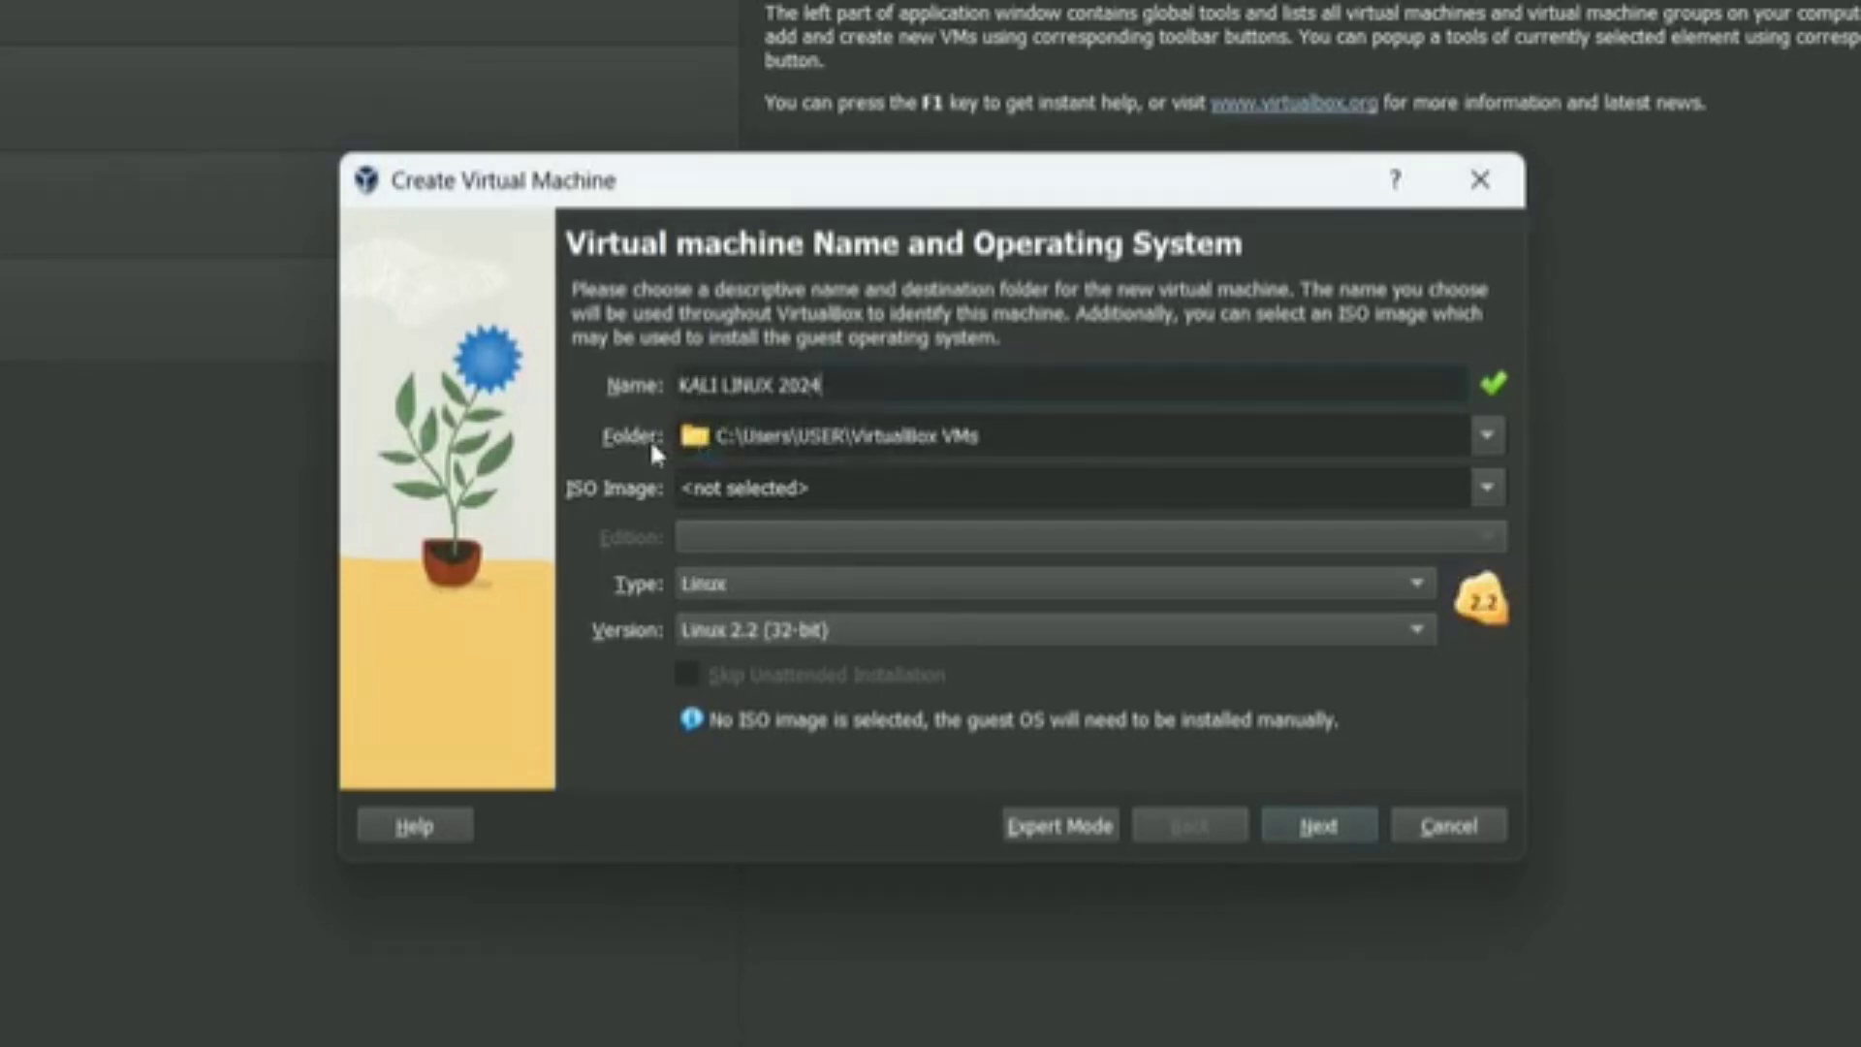
Attach the kali-linux-2024.1-installer-amd64 image from the Downloads folder as the new machine's ISO and continue to the hardware settings.
{"action": "left_click", "coordinate": [1489, 485]}
{"action": "left_click", "coordinate": [1227, 544]}
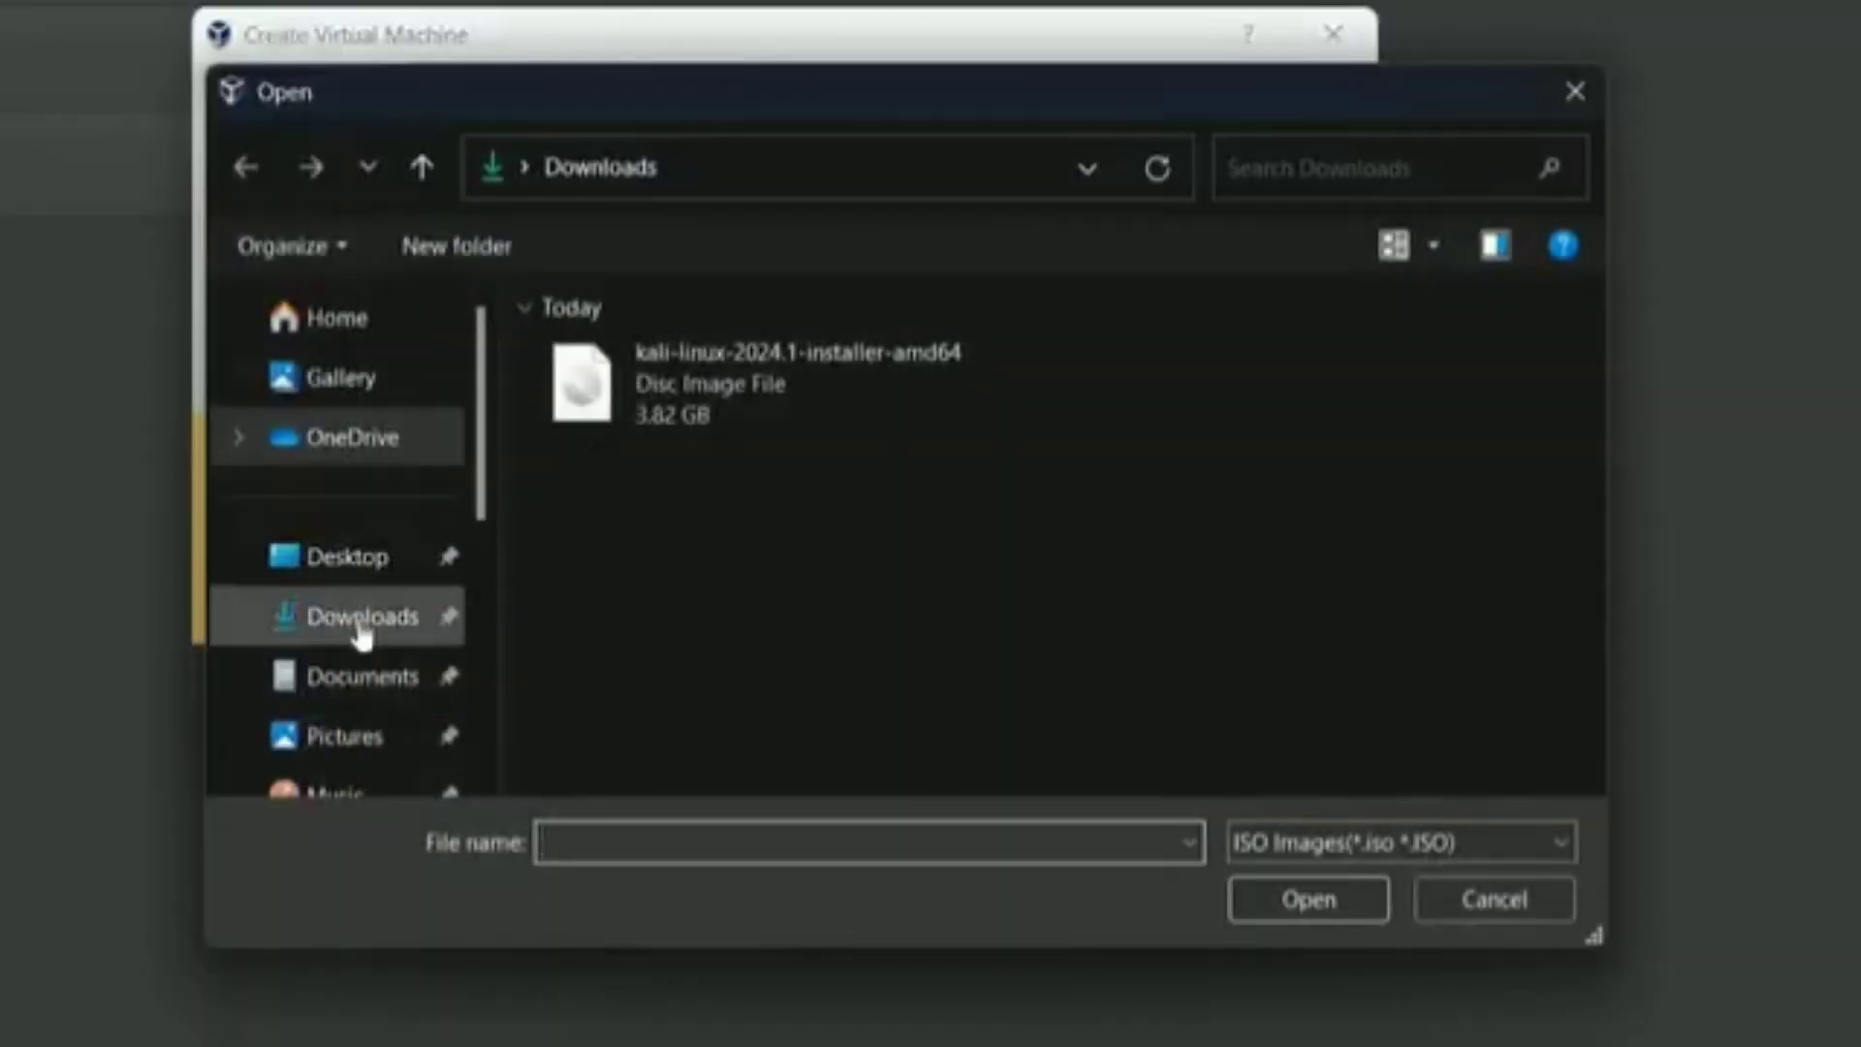
{"action": "left_click", "coordinate": [361, 630]}
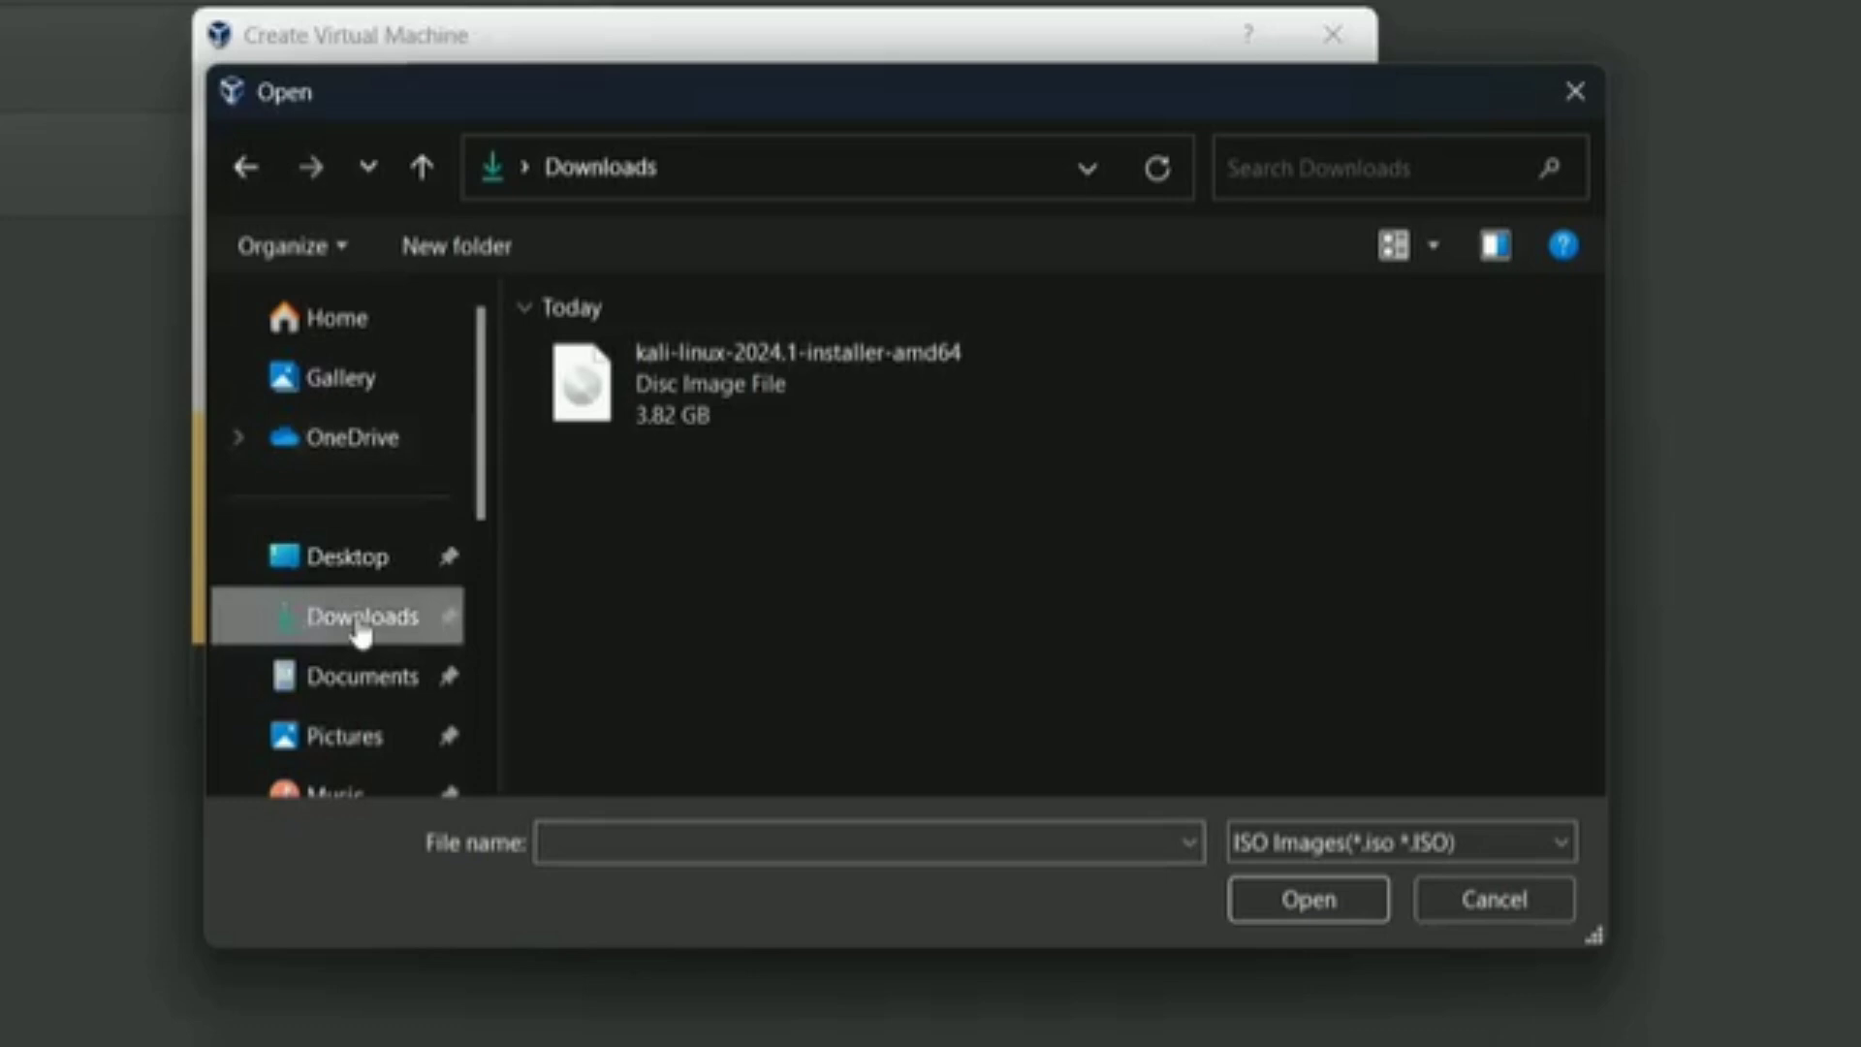
{"action": "left_click", "coordinate": [709, 387]}
{"action": "left_click", "coordinate": [1295, 913]}
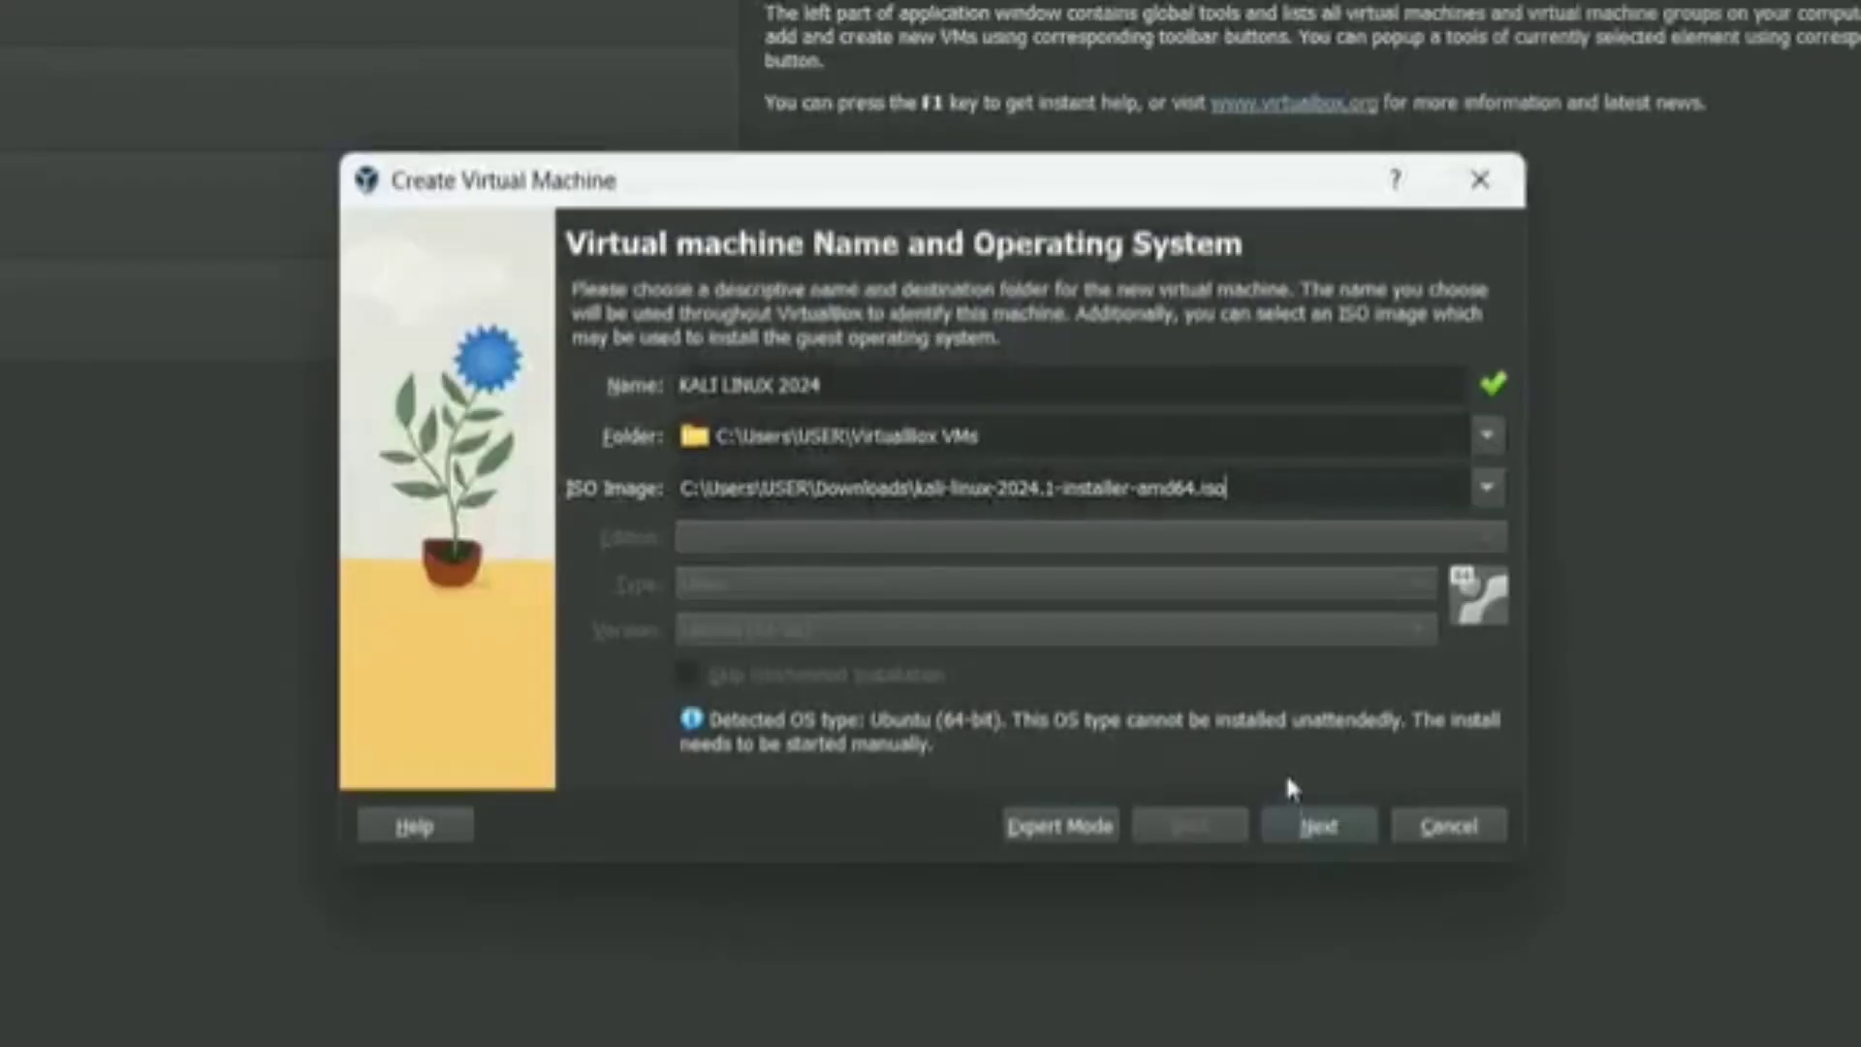
{"action": "left_click", "coordinate": [1314, 837]}
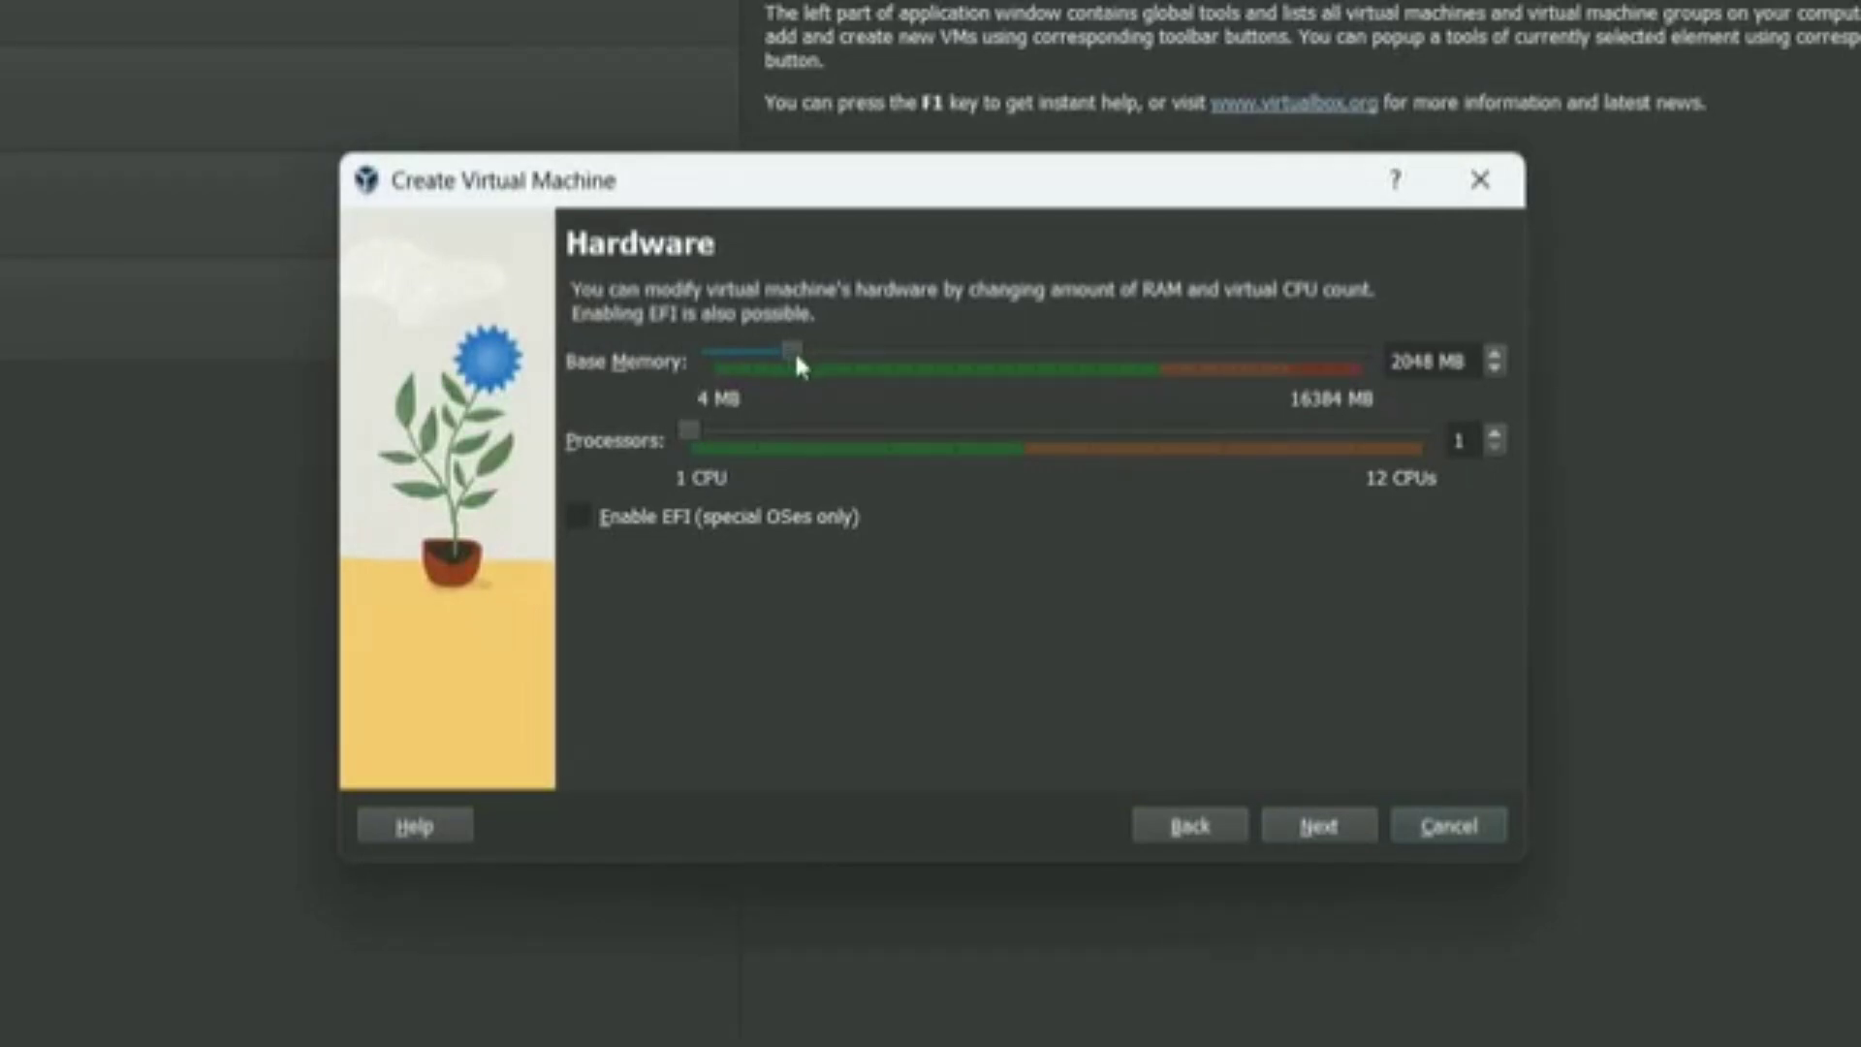
Allocate 4096 MB of base memory, 2 processors and a 58.32 GB virtual hard disk, and finish creating the virtual machine.
{"action": "left_click_drag", "start_coordinate": [795, 361], "coordinate": [861, 362]}
{"action": "left_click", "coordinate": [1319, 826]}
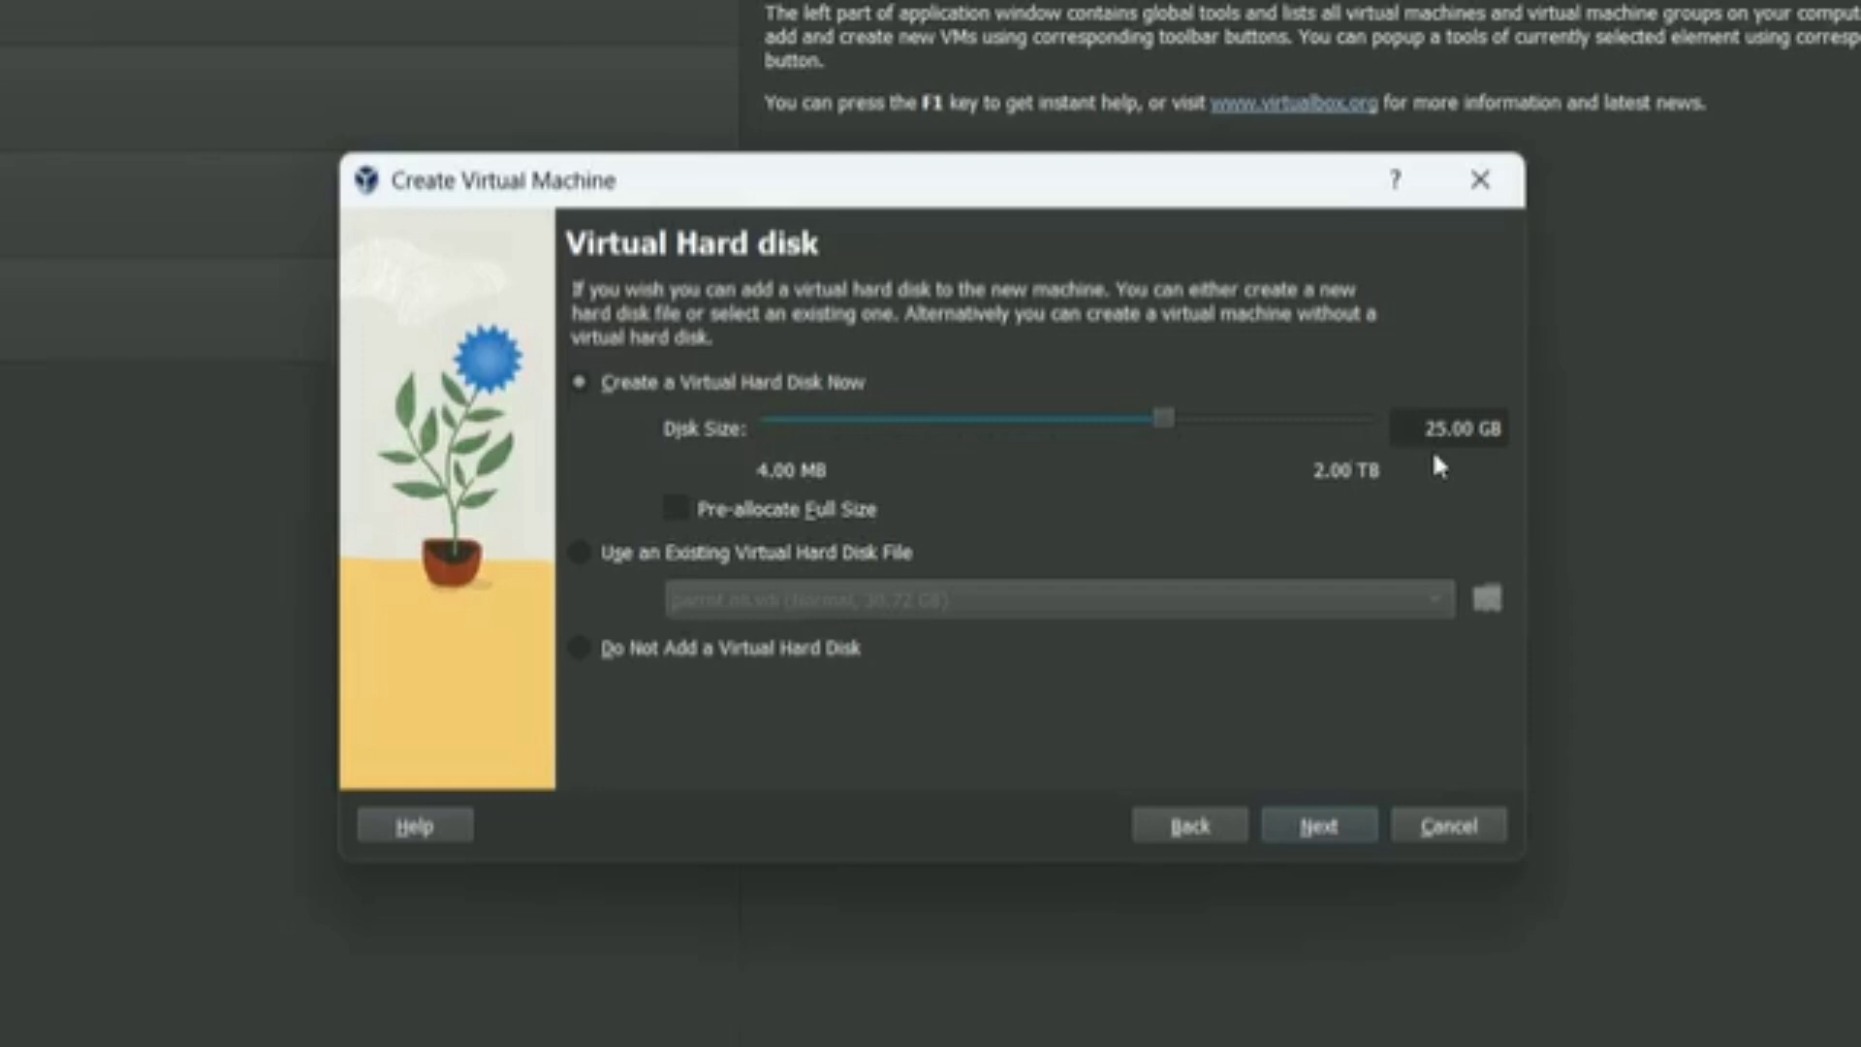
{"action": "left_click_drag", "start_coordinate": [1169, 415], "coordinate": [1202, 426]}
{"action": "left_click", "coordinate": [1310, 829]}
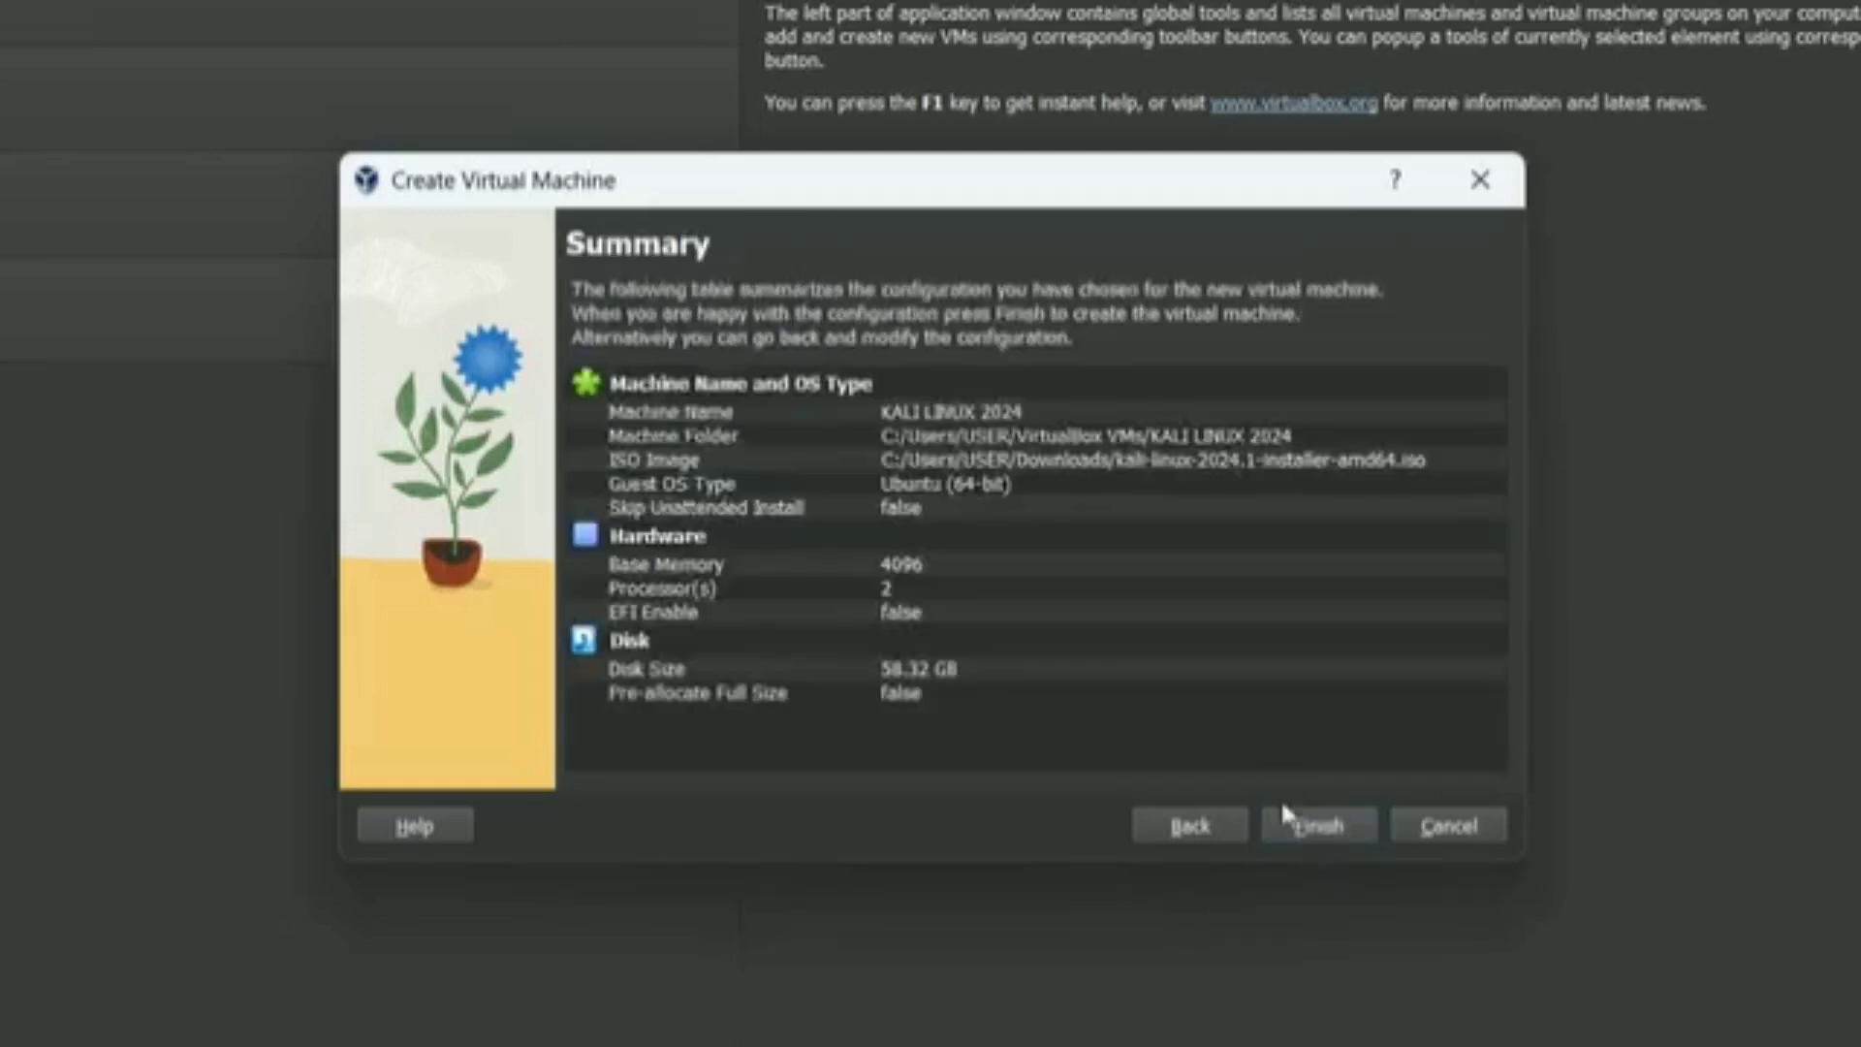
{"action": "left_click", "coordinate": [1306, 834]}
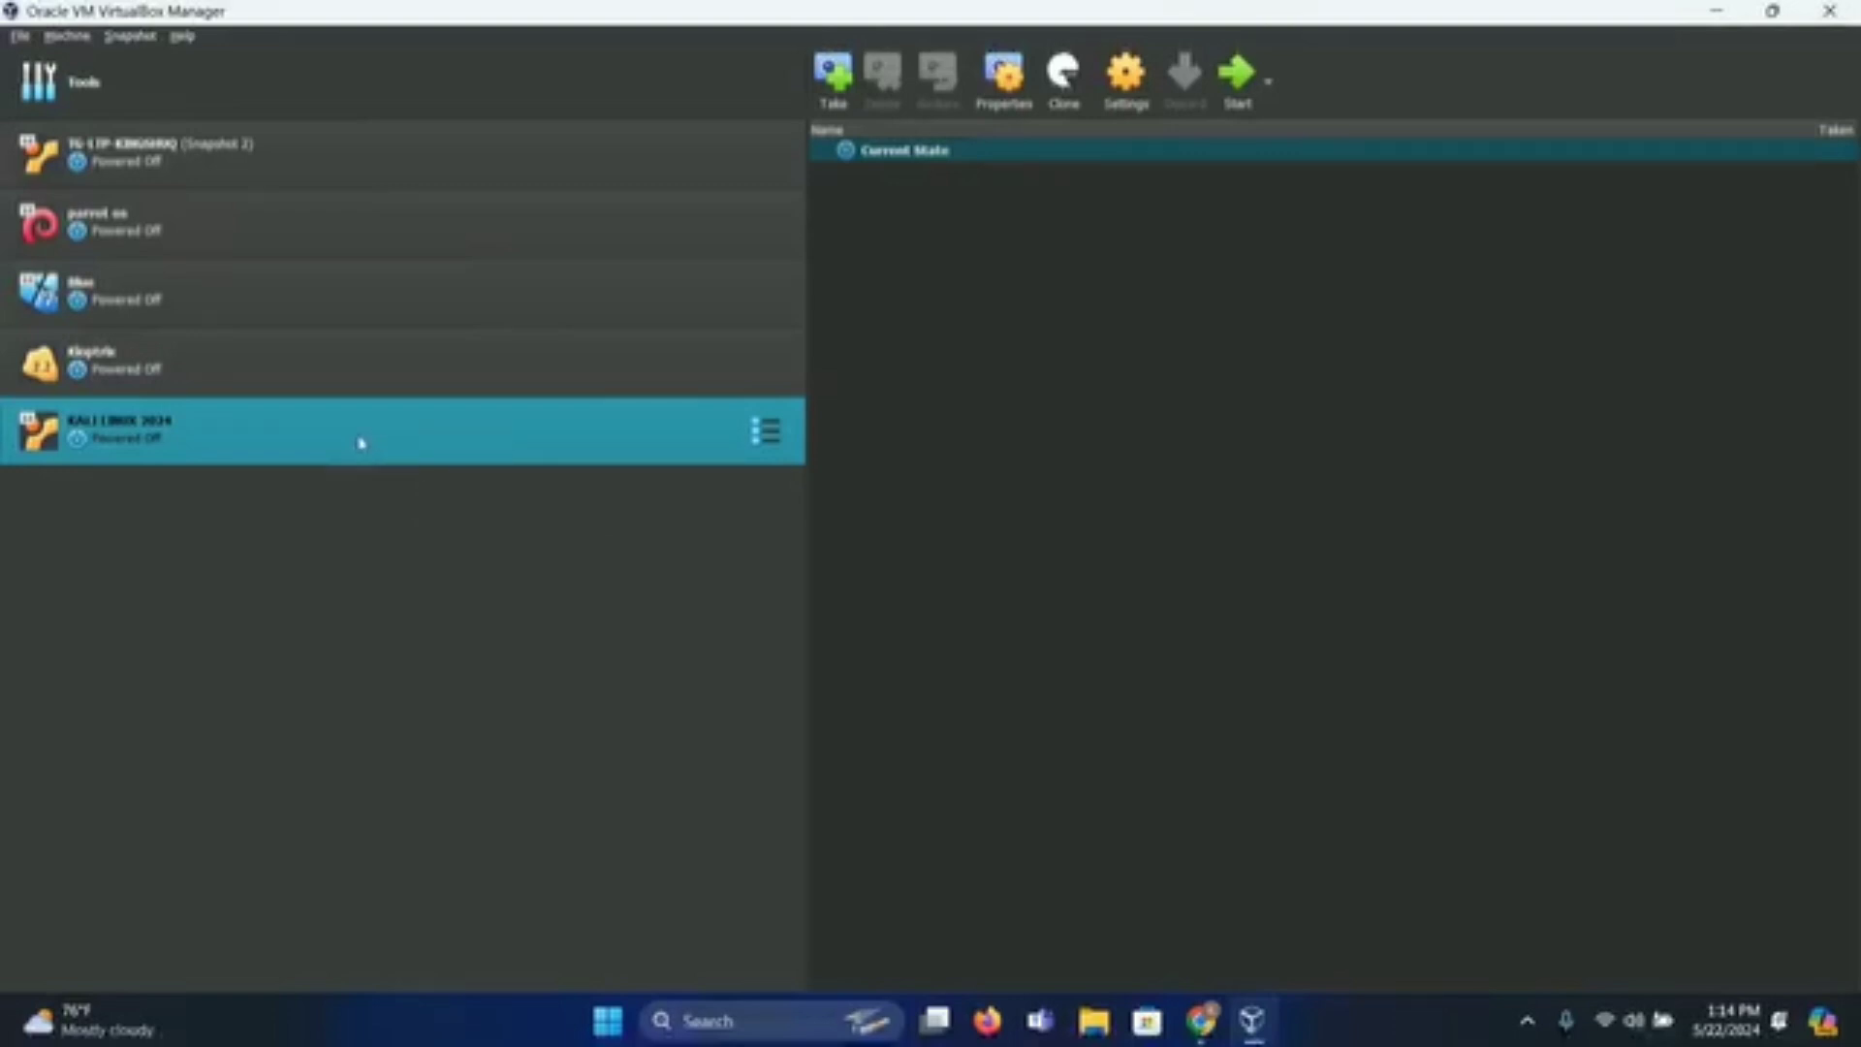
Set the KALI LINUX 2024 machine's video memory to 128 MB in its display settings and save.
{"action": "left_click", "coordinate": [1124, 75]}
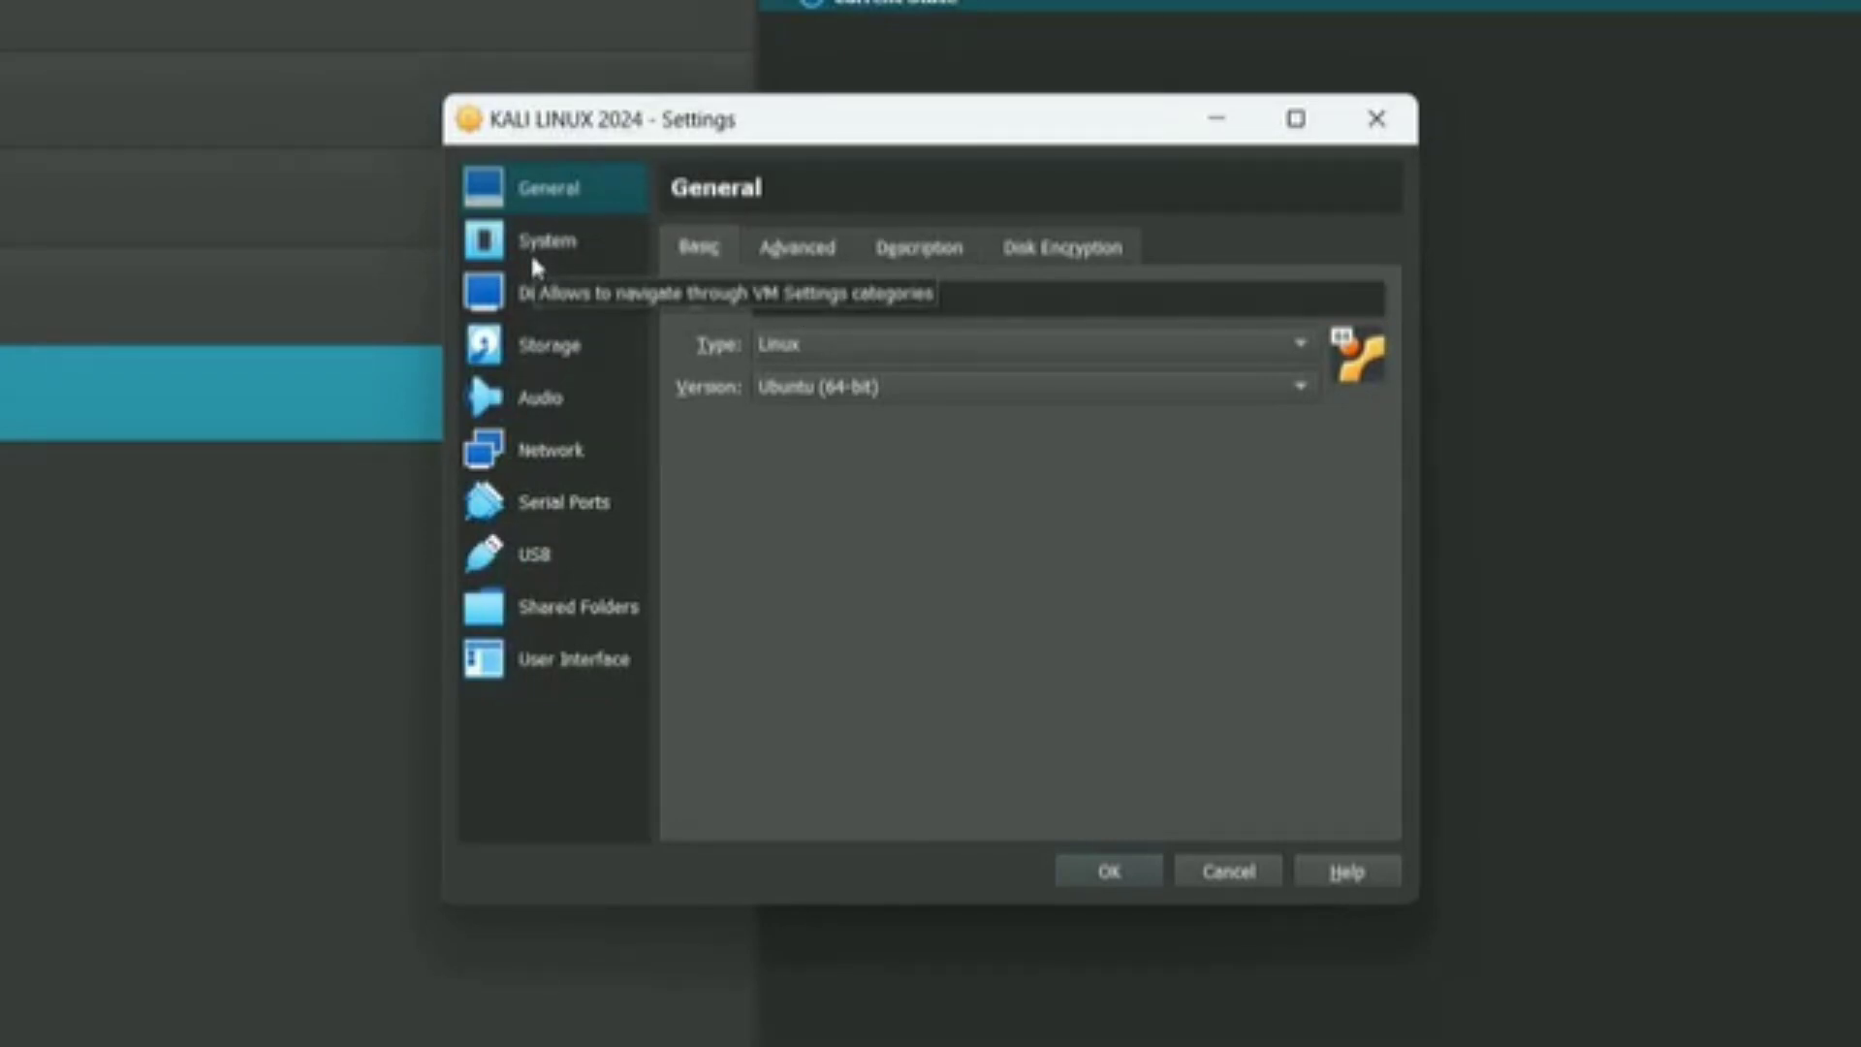
{"action": "left_click", "coordinate": [520, 296]}
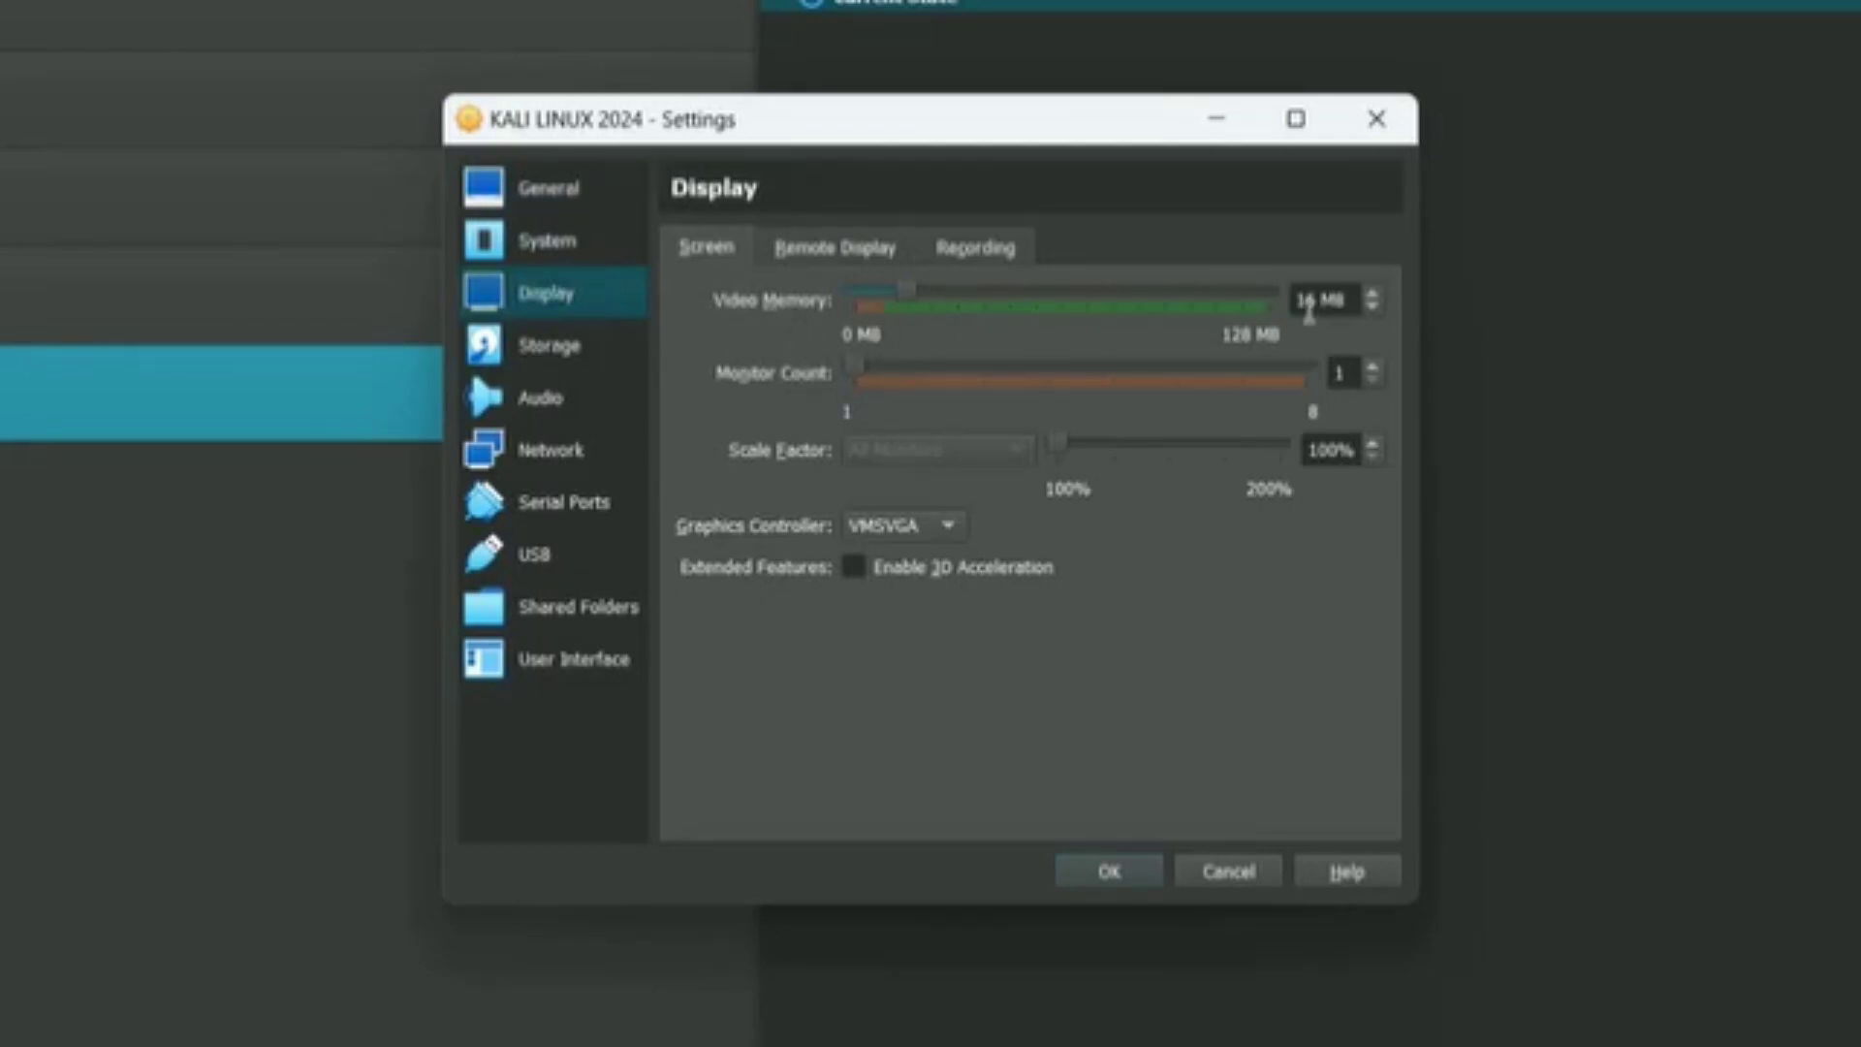
{"action": "left_click_drag", "start_coordinate": [919, 299], "coordinate": [1224, 323]}
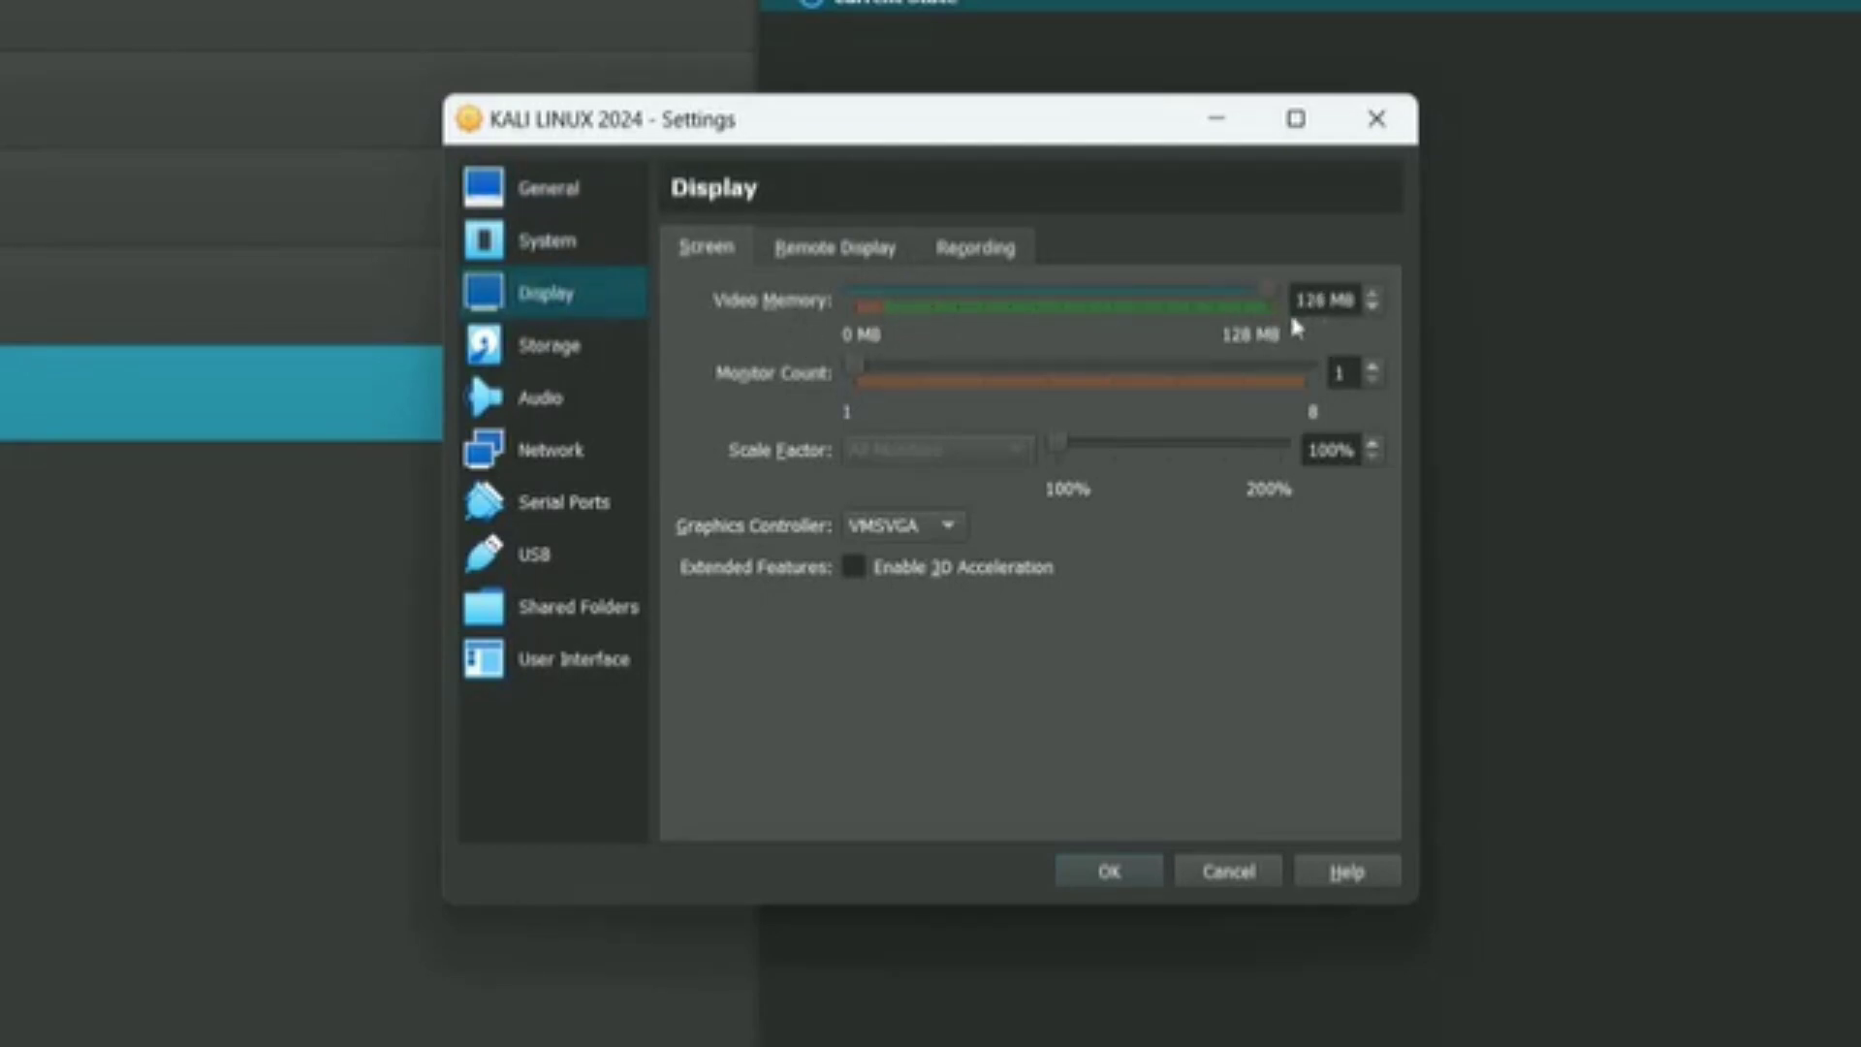
{"action": "left_click", "coordinate": [1108, 872]}
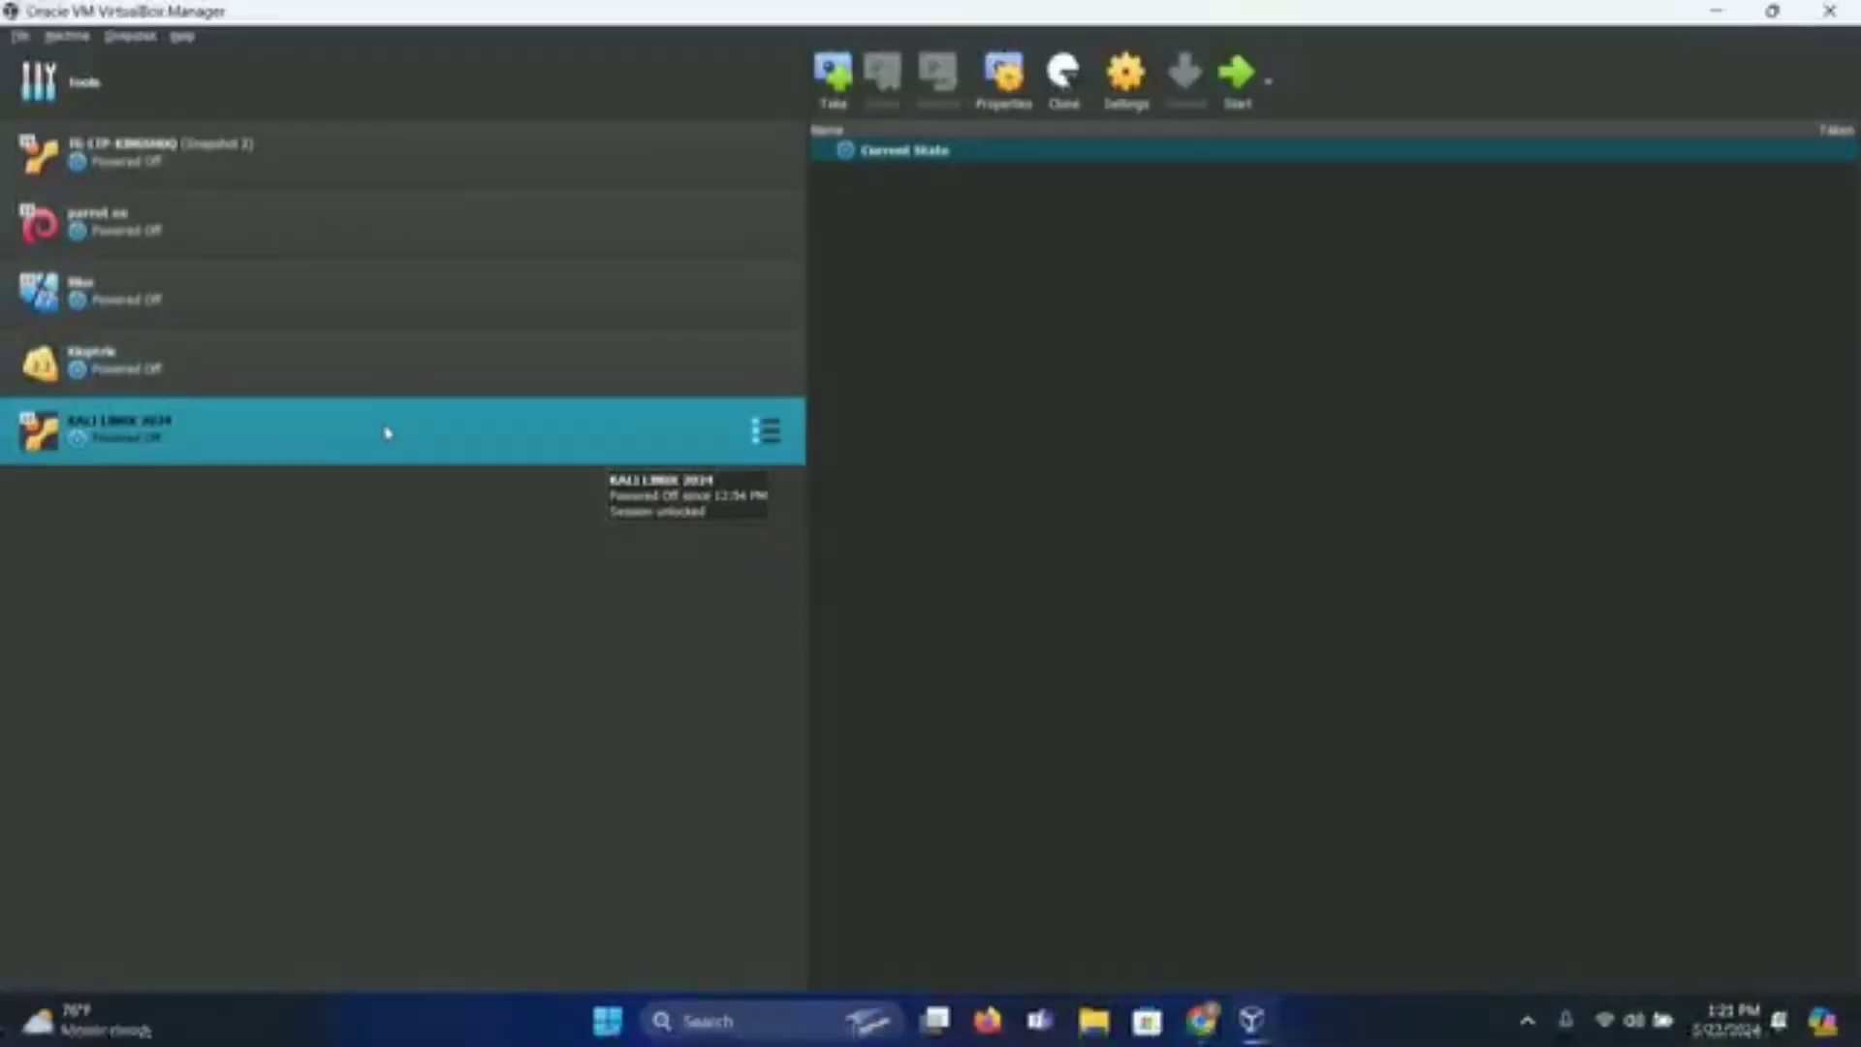
Start the KALI LINUX 2024 machine in a maximized window and launch the Graphical install.
{"action": "left_click", "coordinate": [1236, 72]}
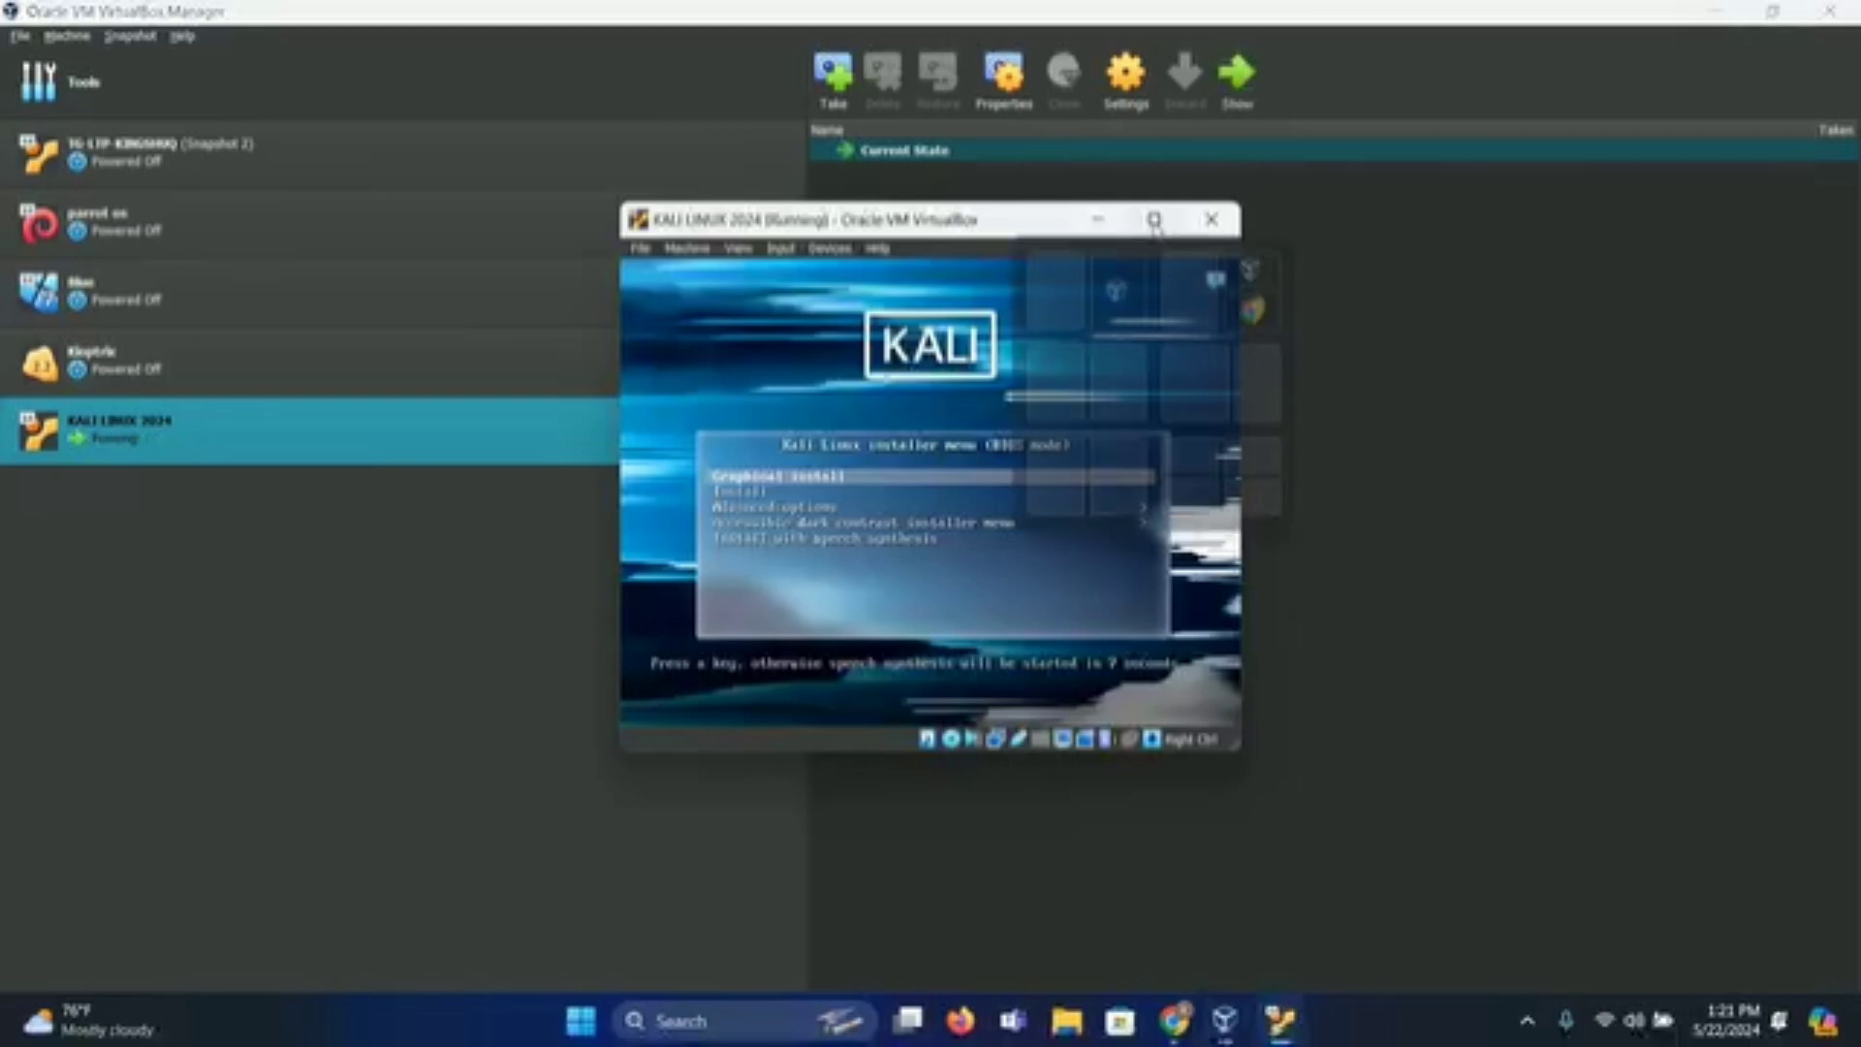
{"action": "left_click", "coordinate": [1154, 219]}
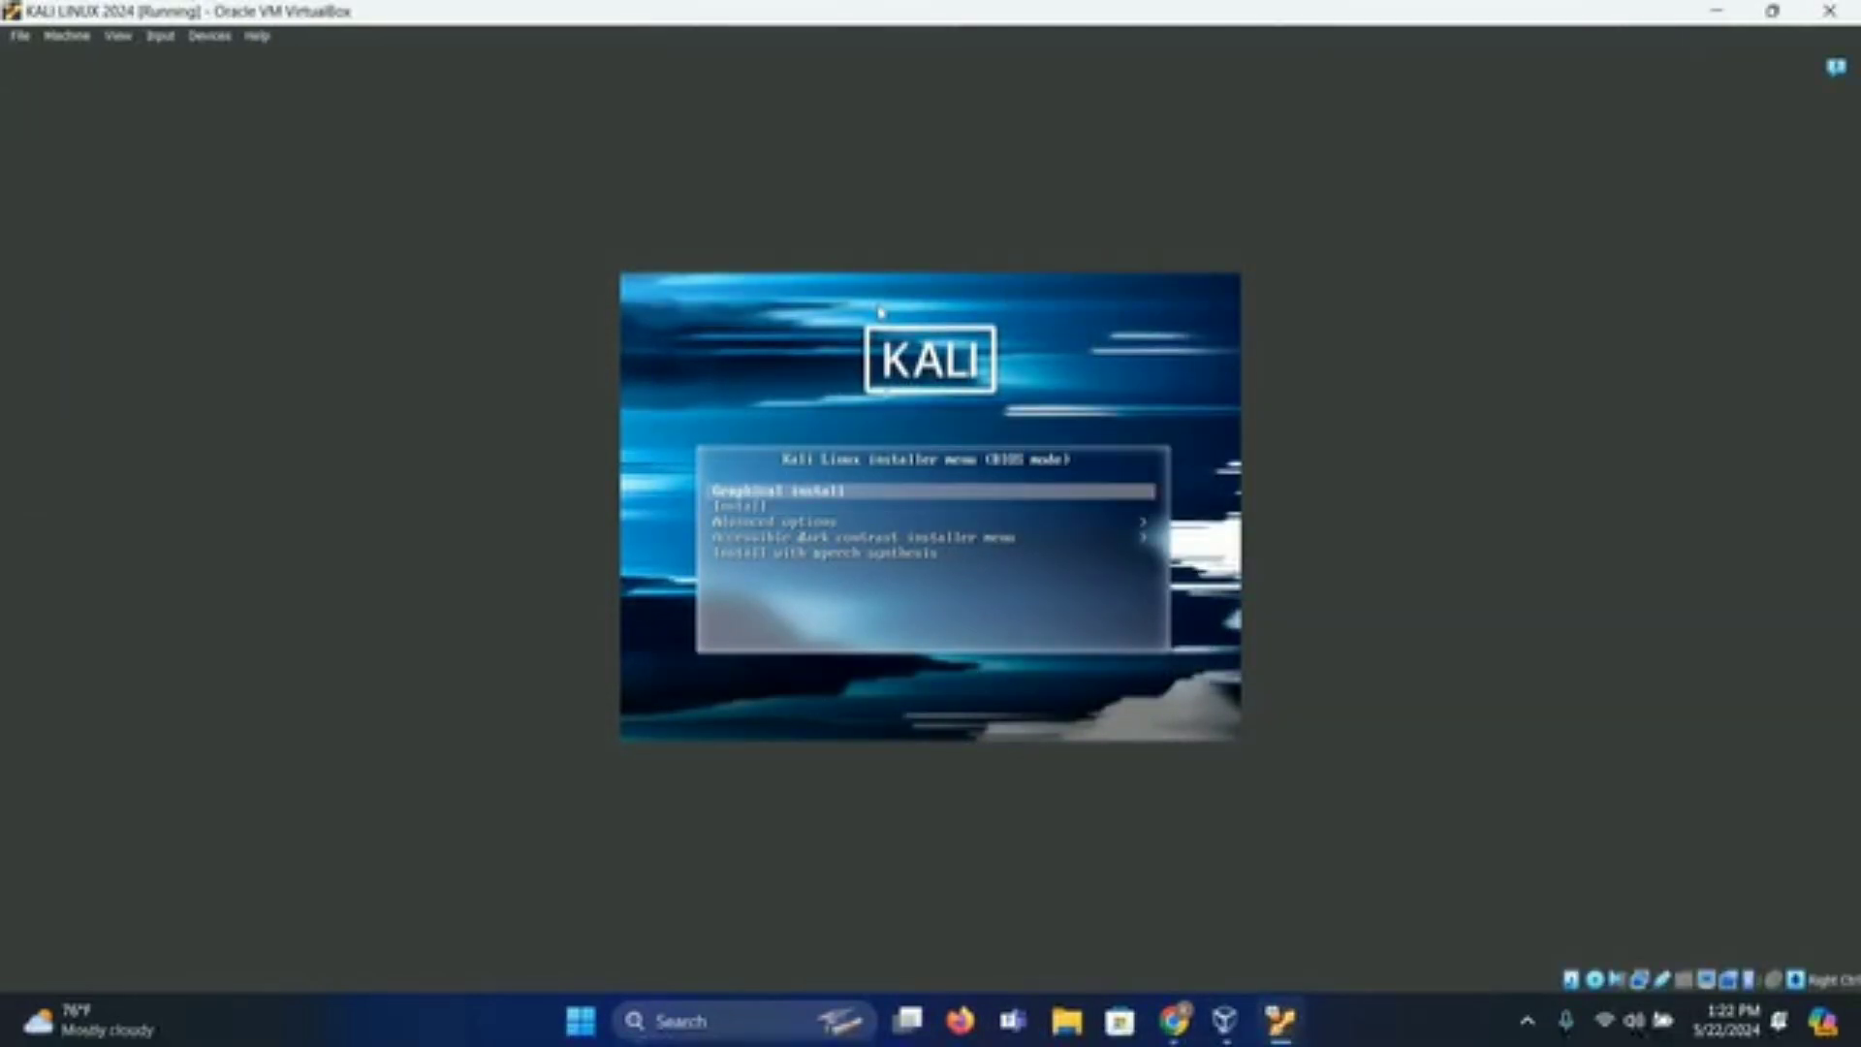
{"action": "key", "text": "Return"}
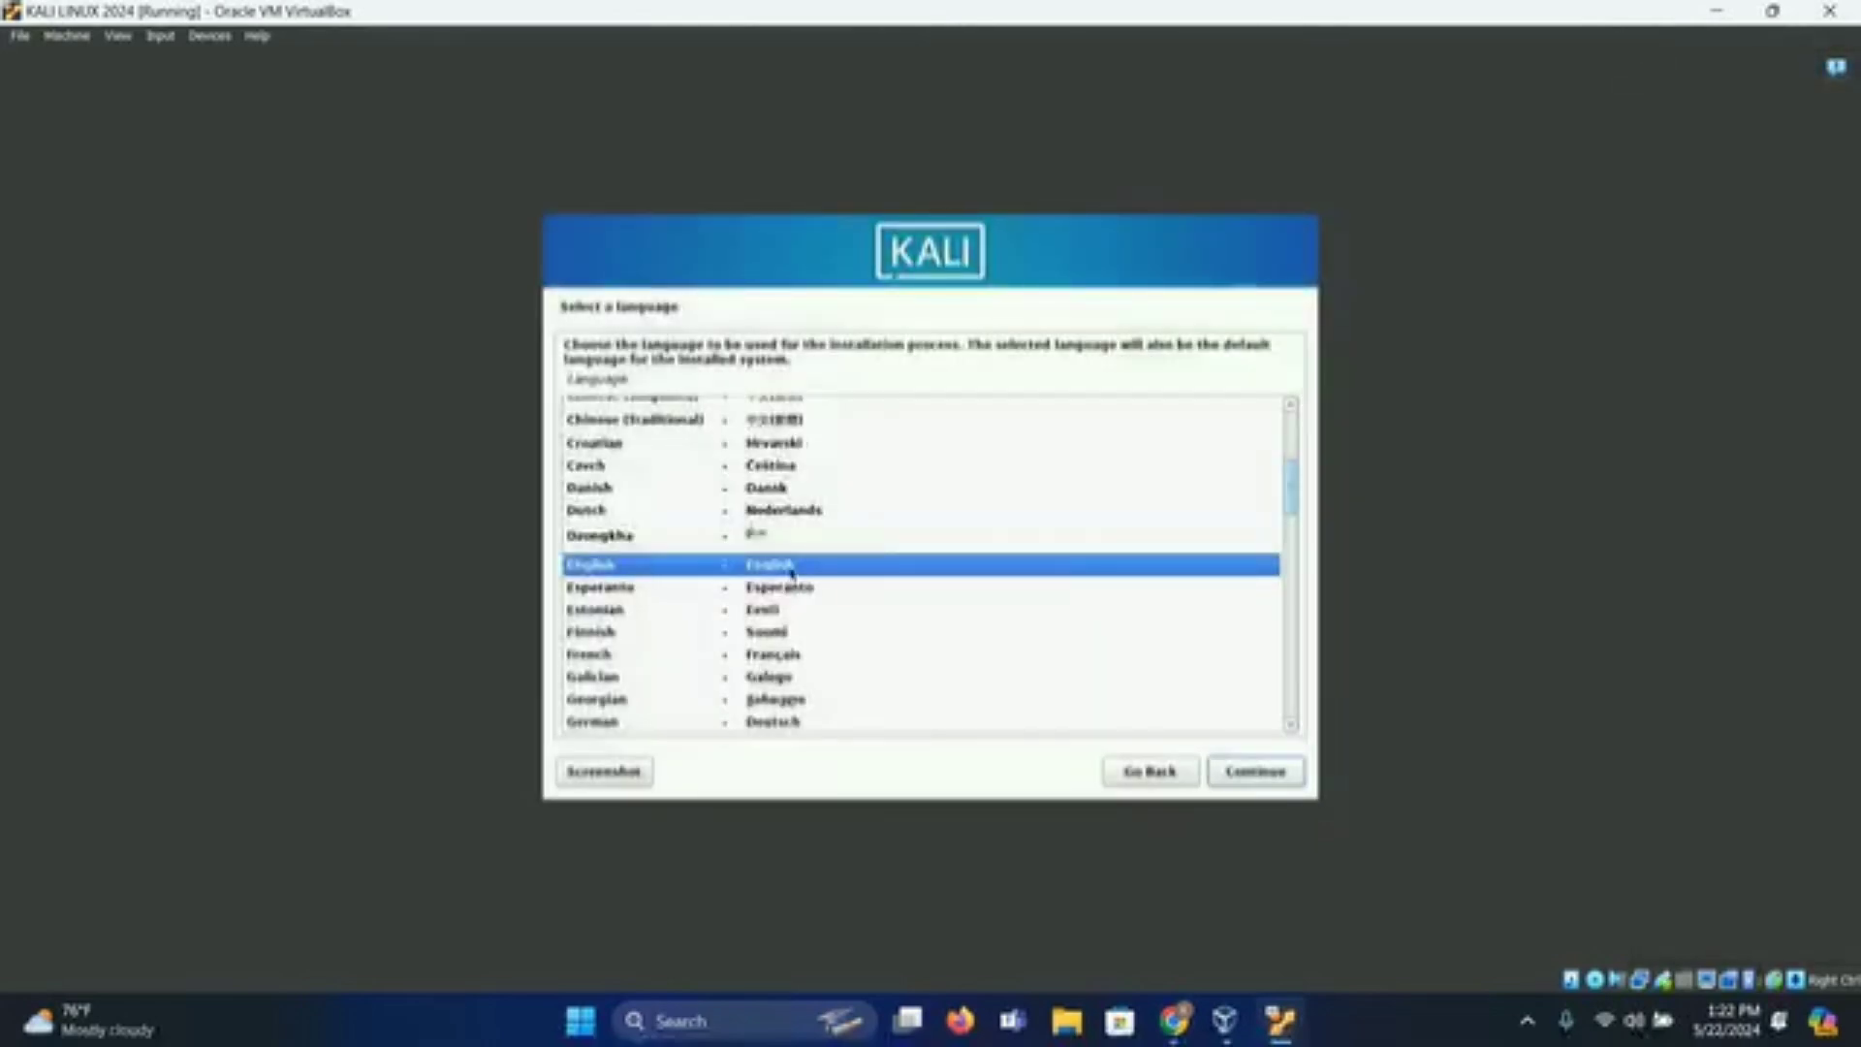
Set the installer to English, United States and the American English keymap, keeping hostname kali and a blank domain name.
{"action": "left_click", "coordinate": [1246, 776]}
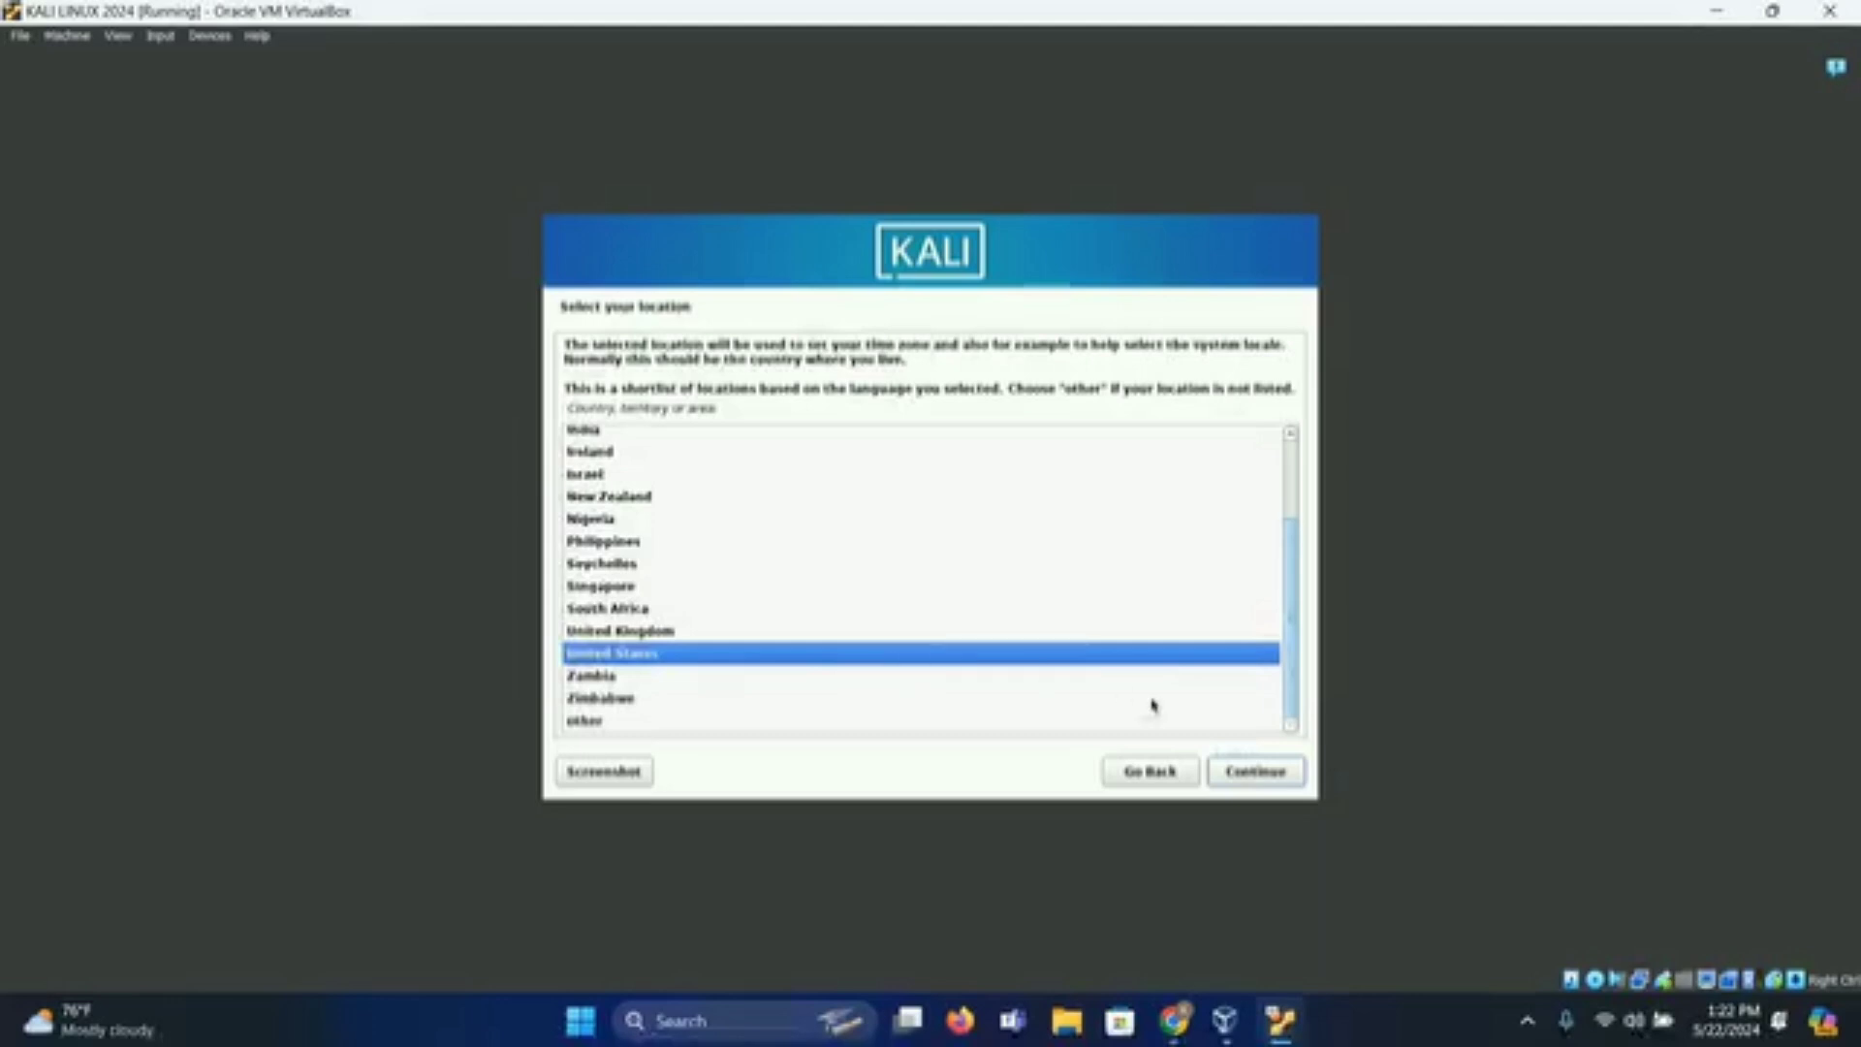
{"action": "left_click", "coordinate": [1255, 773]}
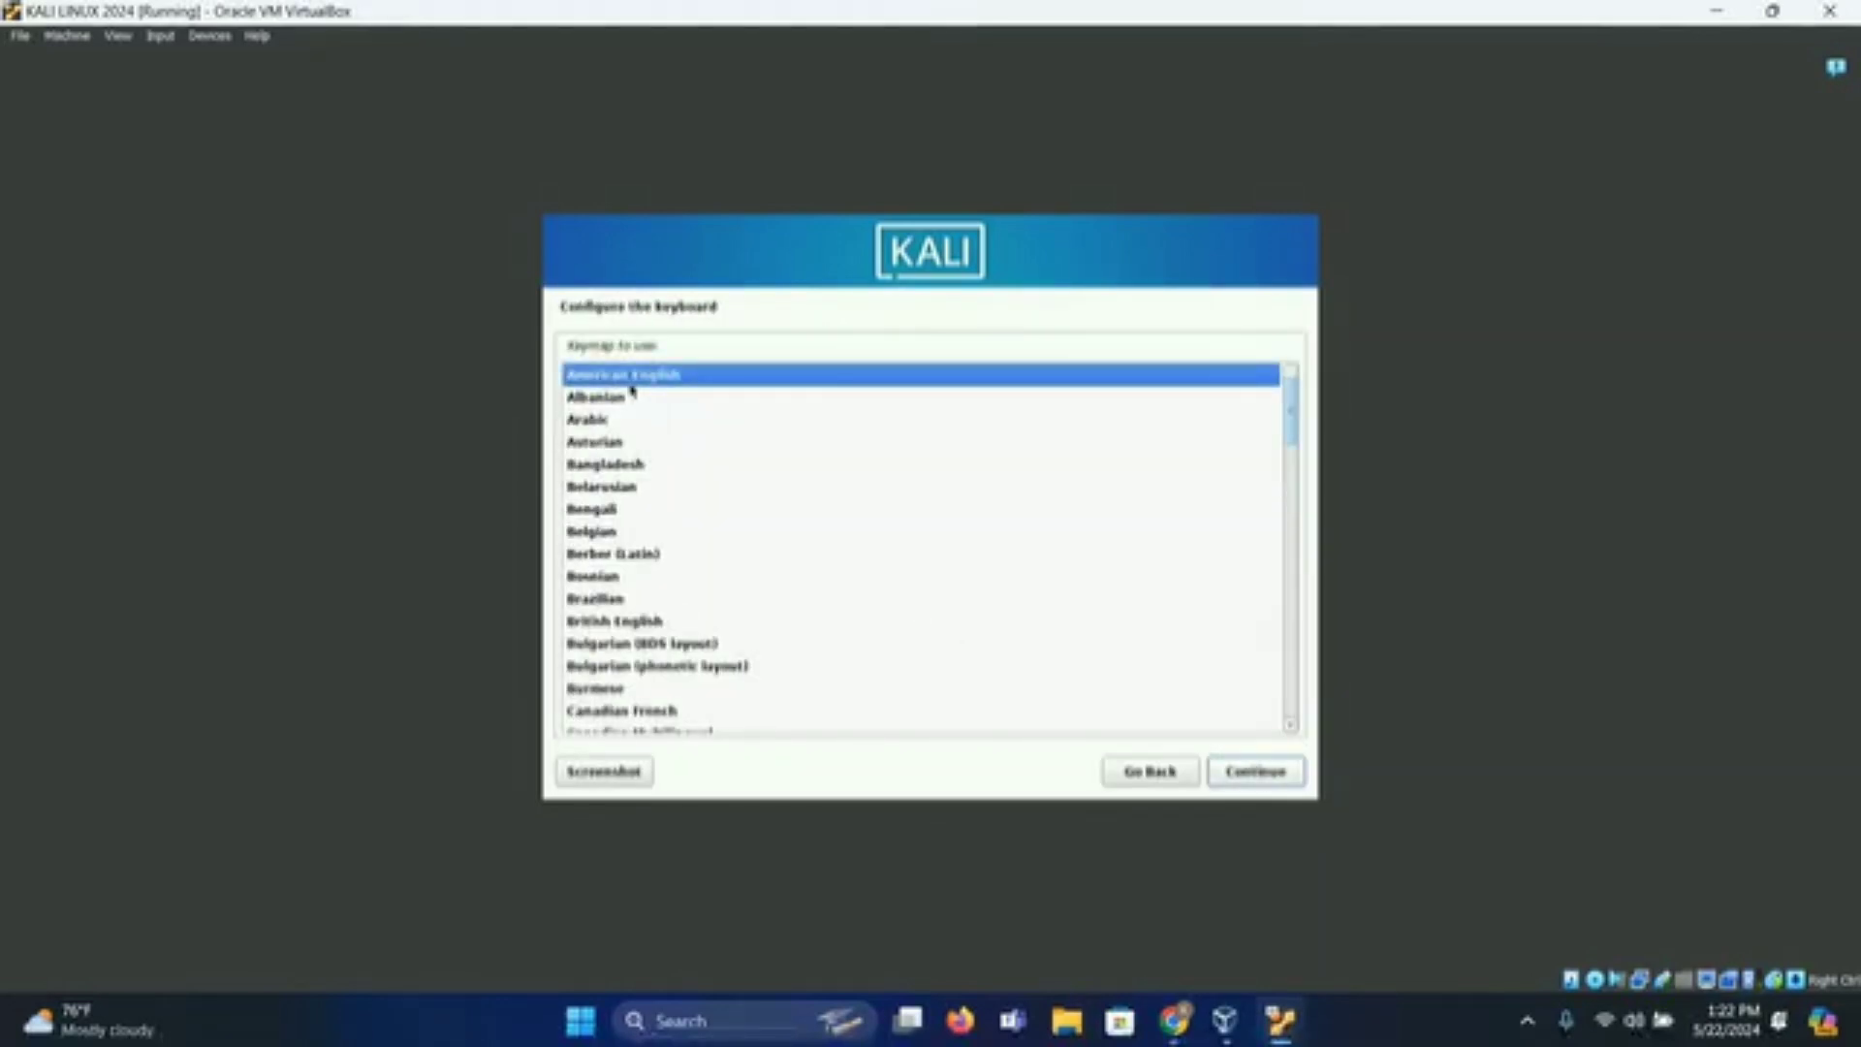
{"action": "left_click", "coordinate": [1257, 773]}
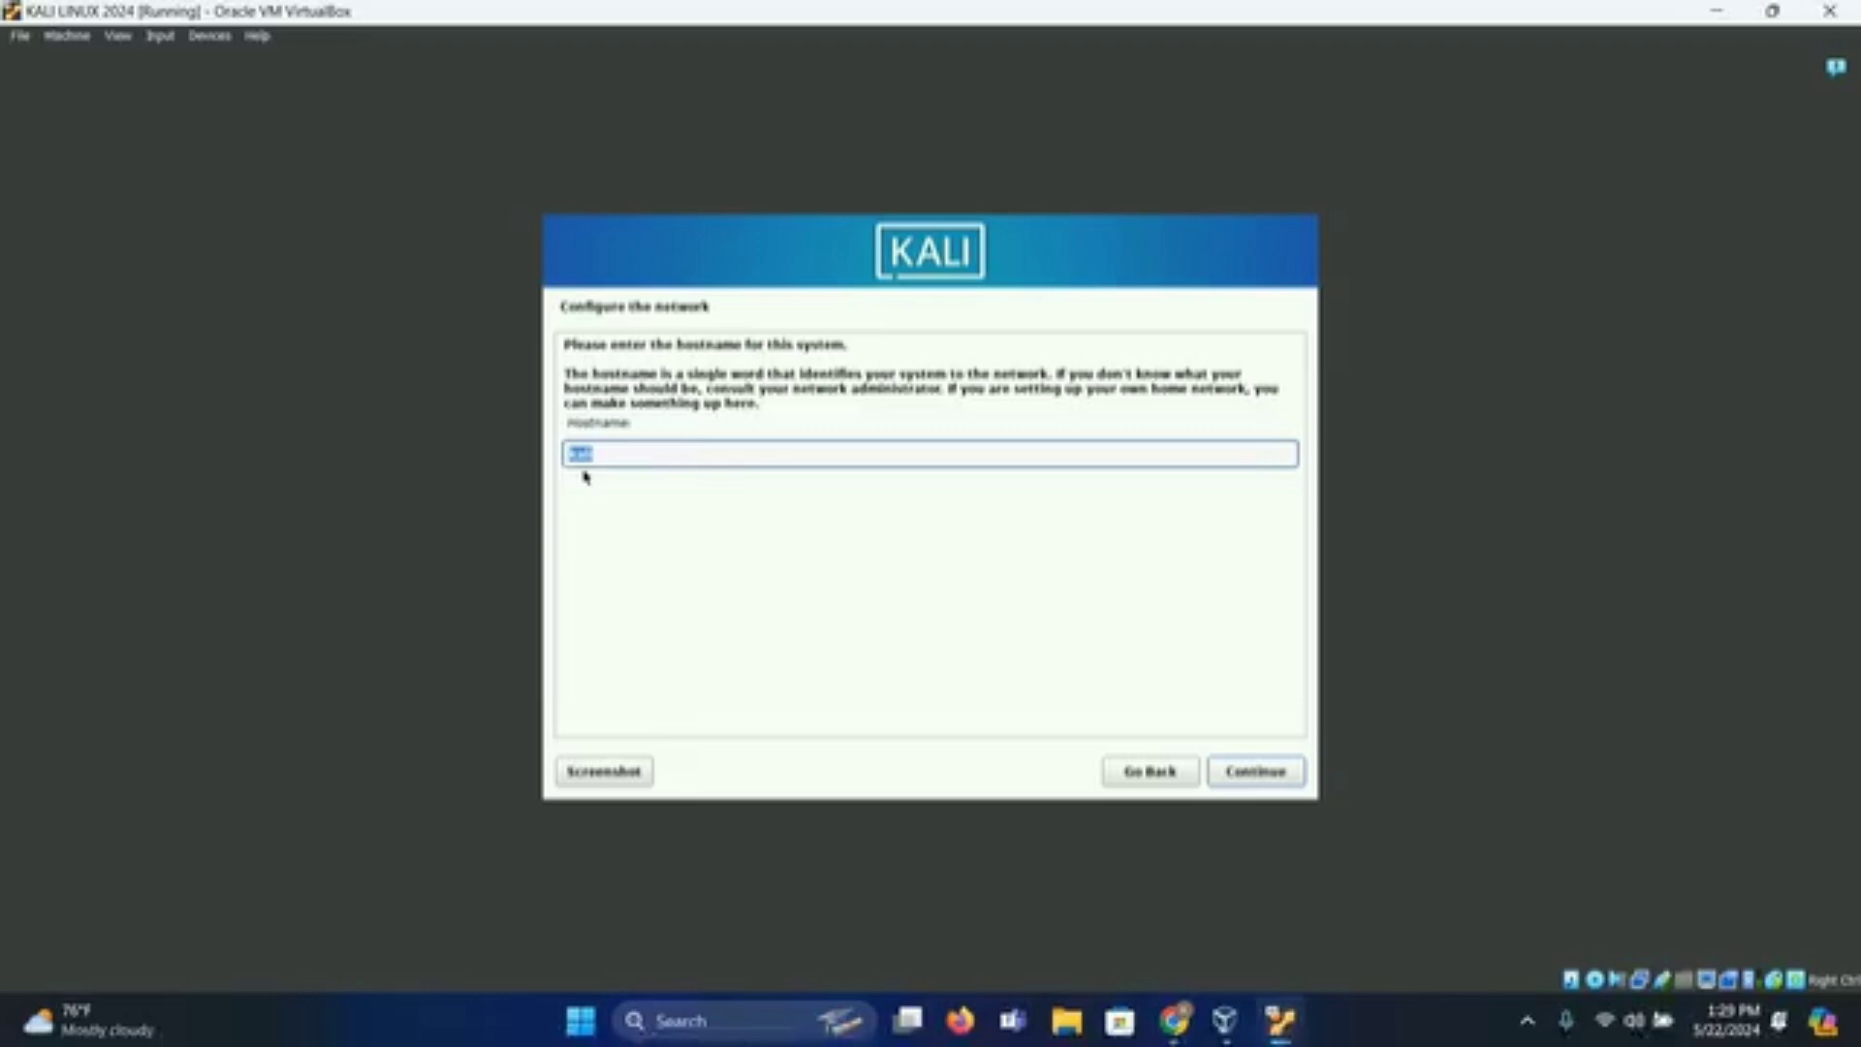
{"action": "left_click", "coordinate": [1258, 775]}
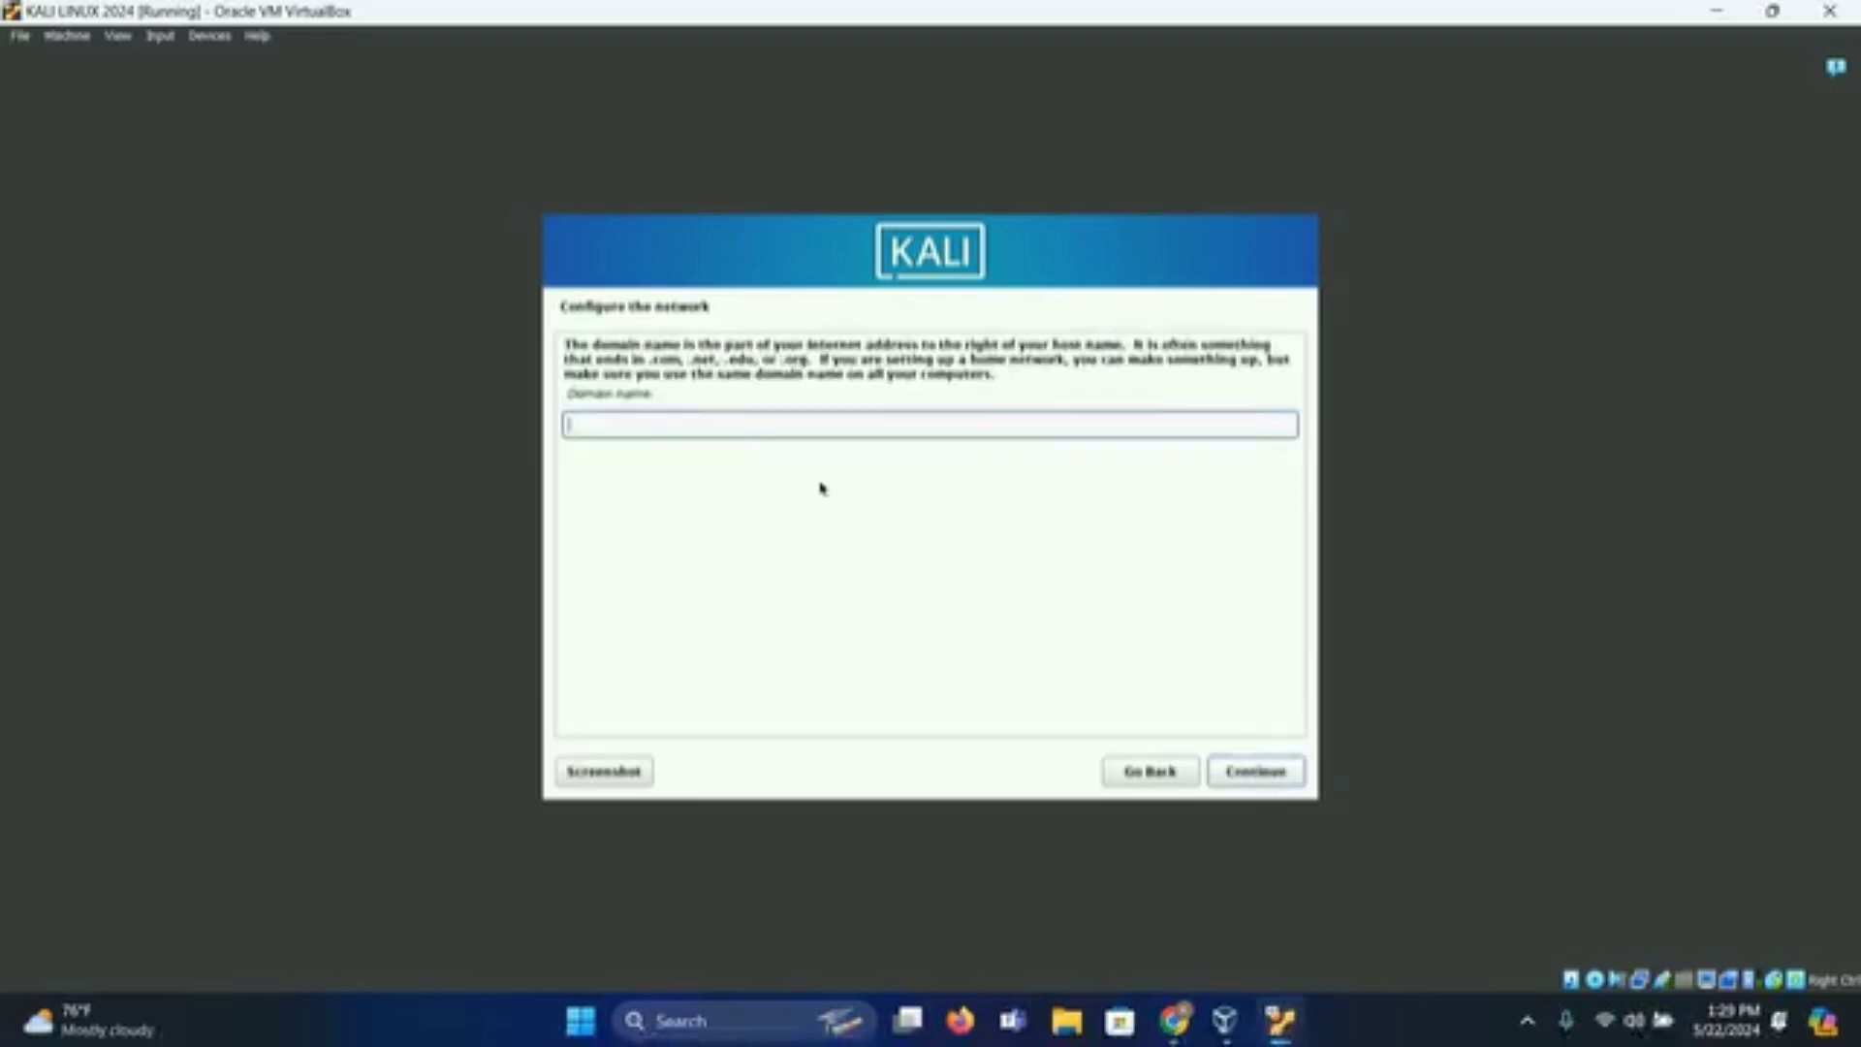
{"action": "left_click", "coordinate": [1258, 772]}
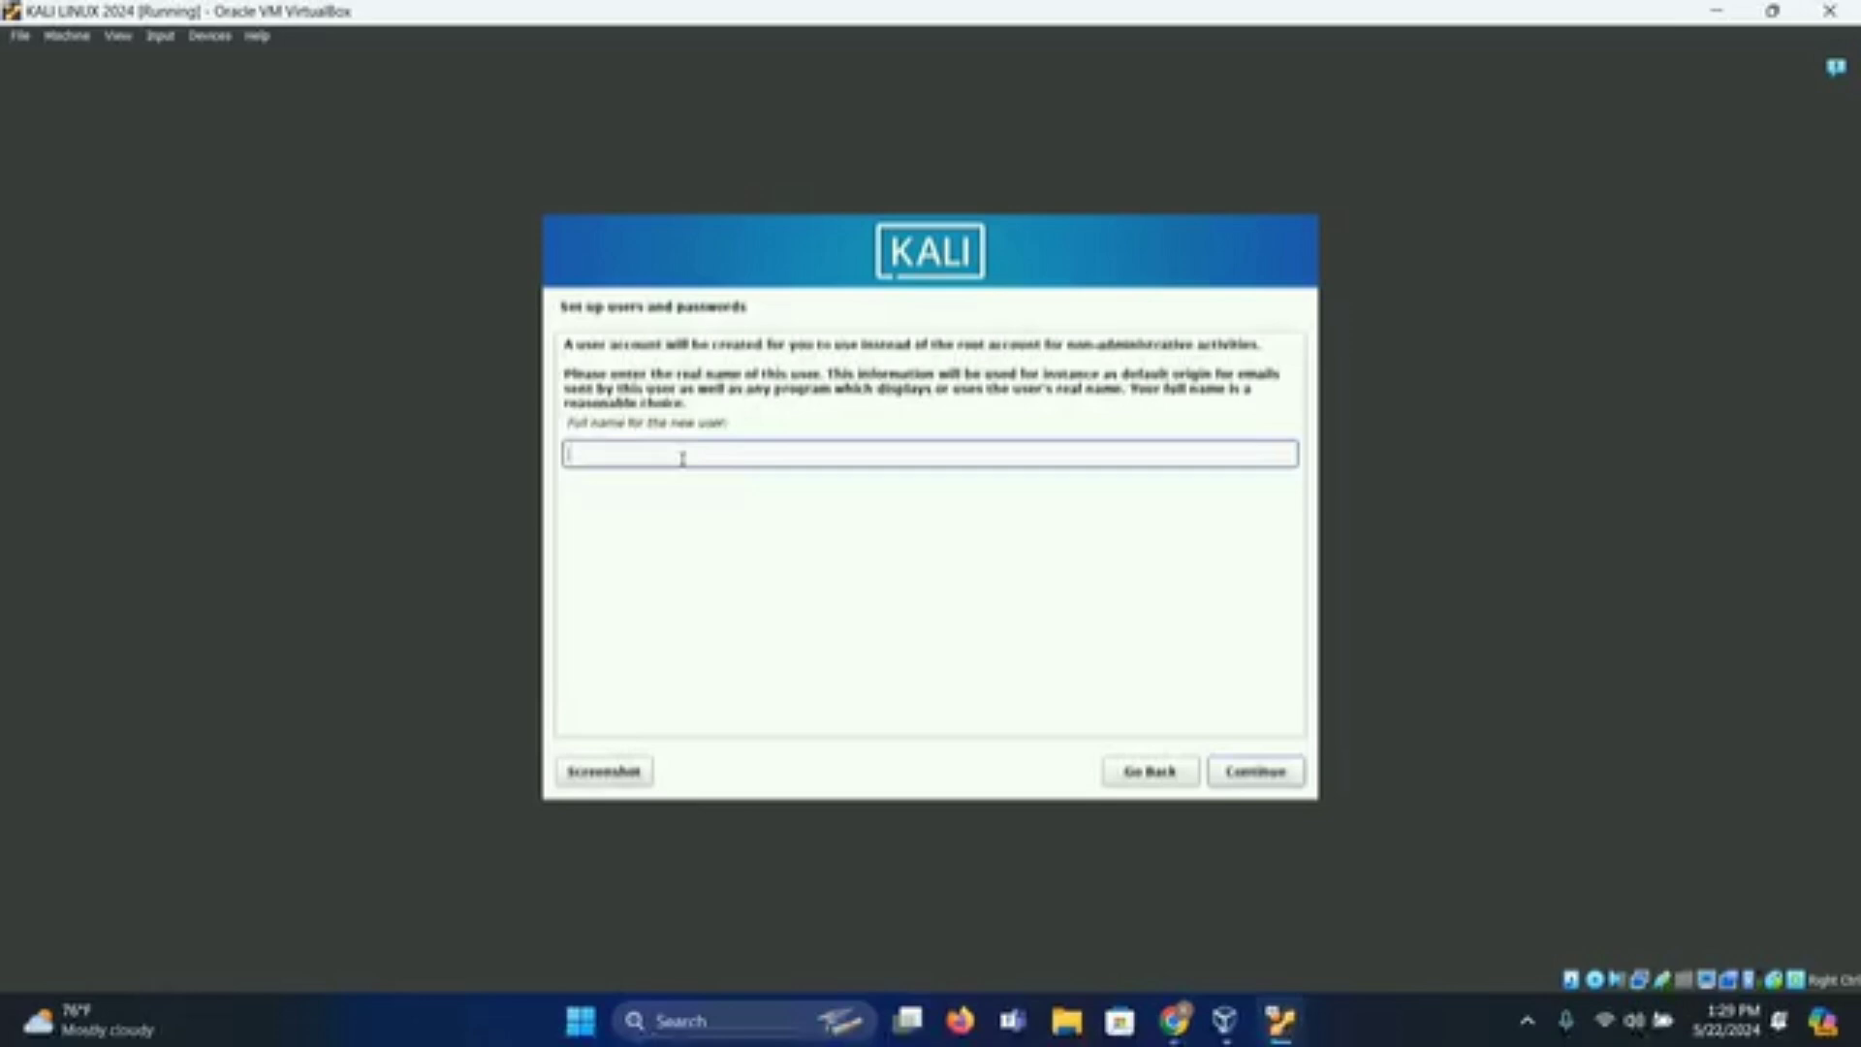
Set up the user account by entering the full name, accepting the suggested username, and entering the account password twice.
{"action": "type", "text": "karhan"}
{"action": "left_click", "coordinate": [1257, 772]}
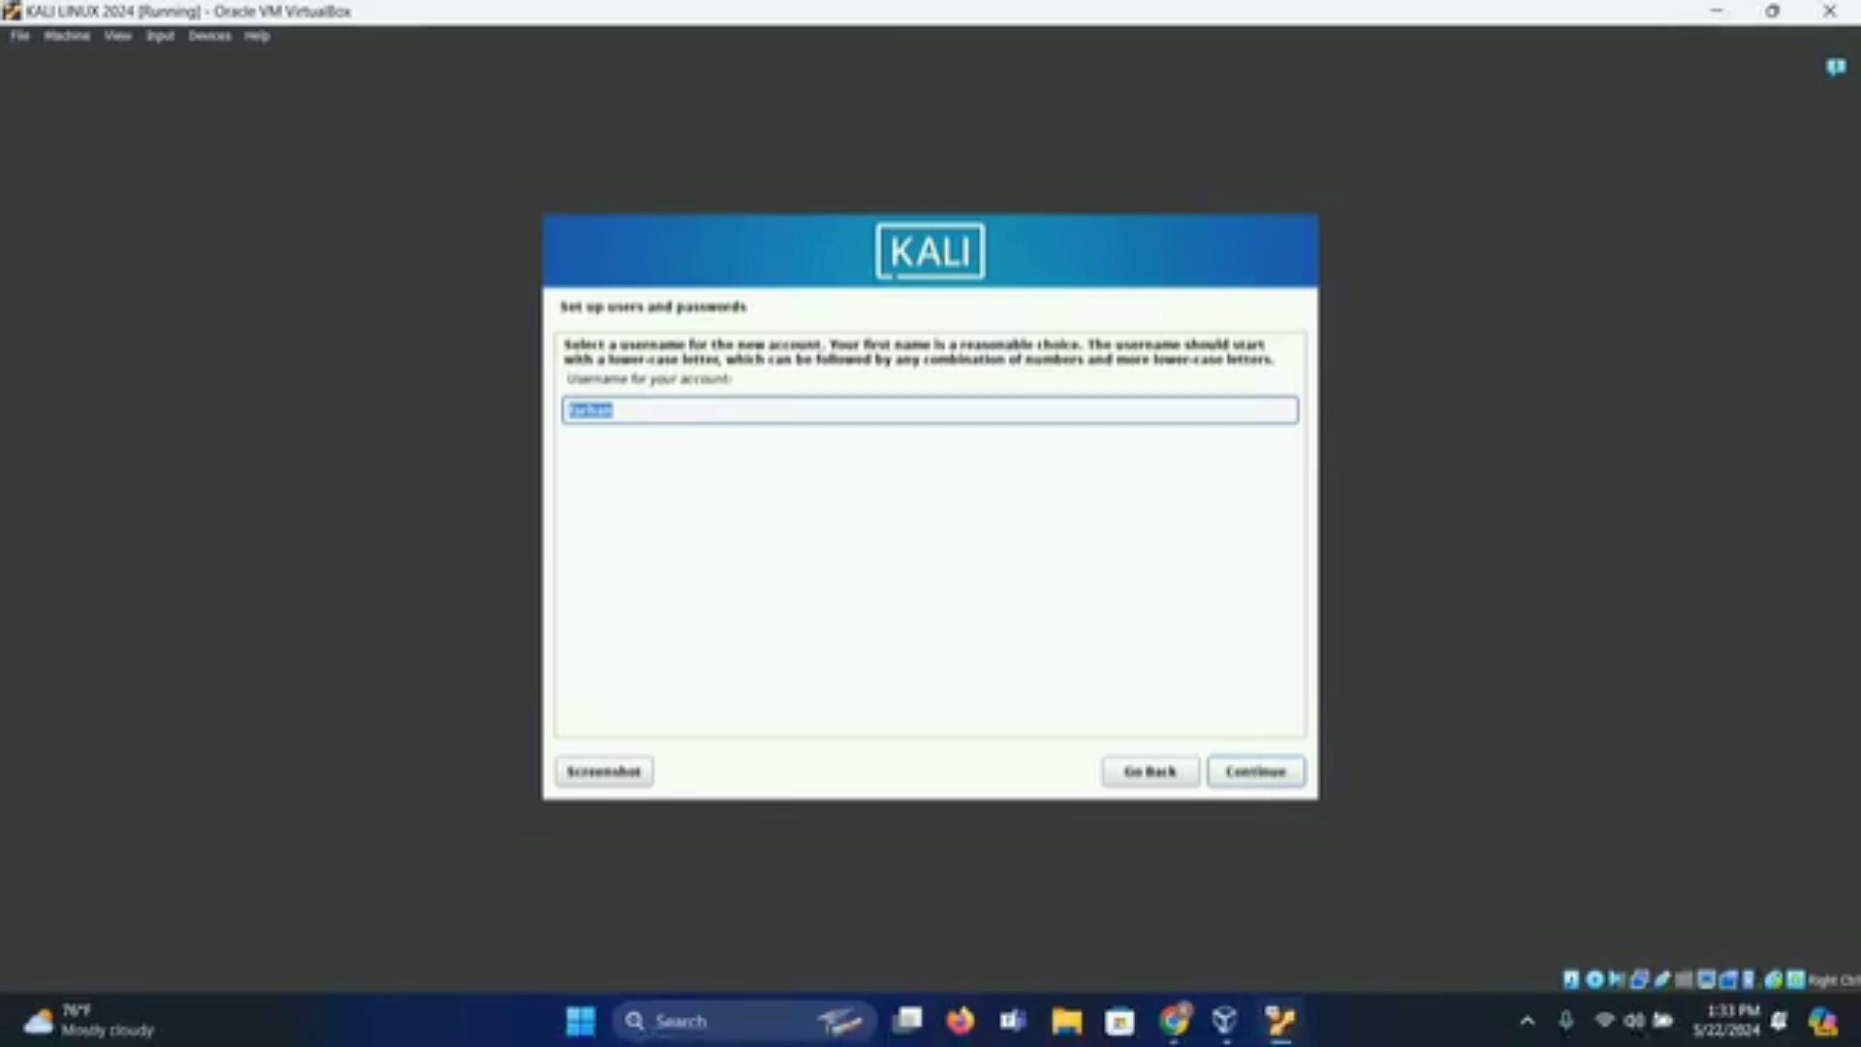
{"action": "left_click", "coordinate": [1261, 772]}
{"action": "type", "text": "•"}
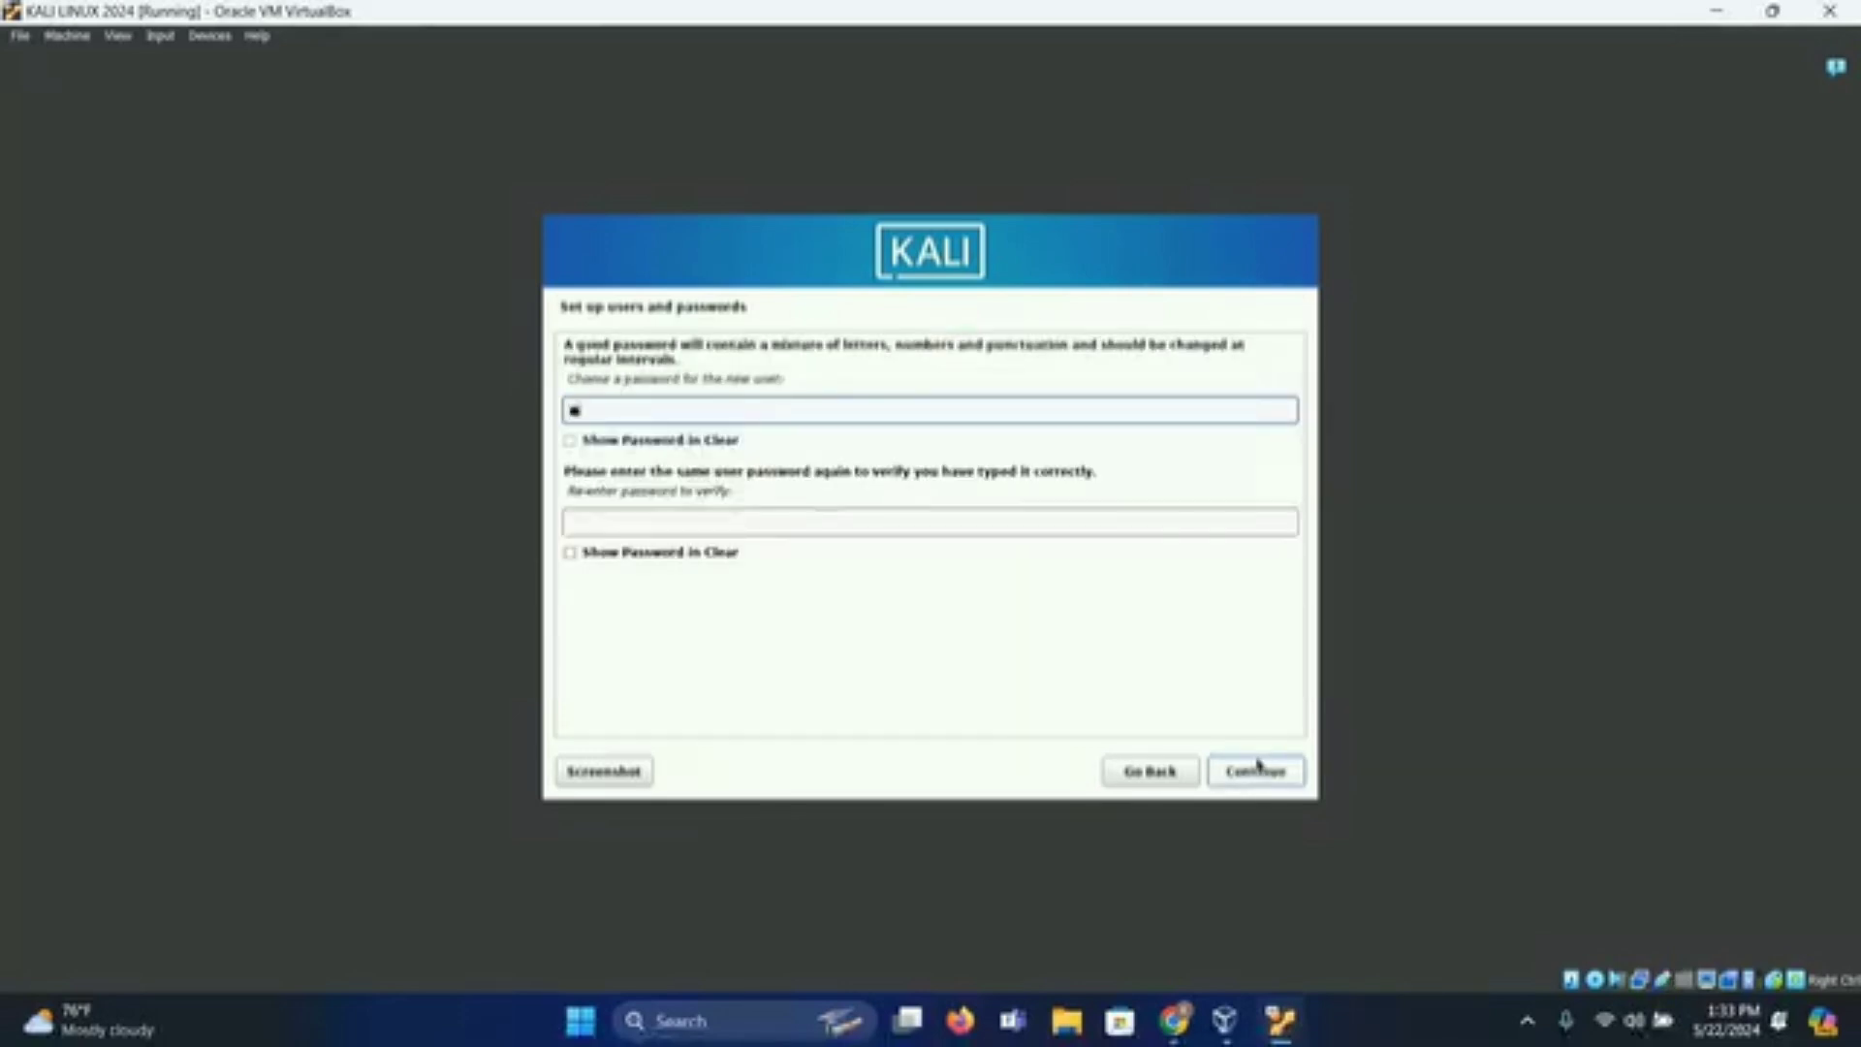
{"action": "type", "text": "•••••"}
{"action": "left_click", "coordinate": [943, 527]}
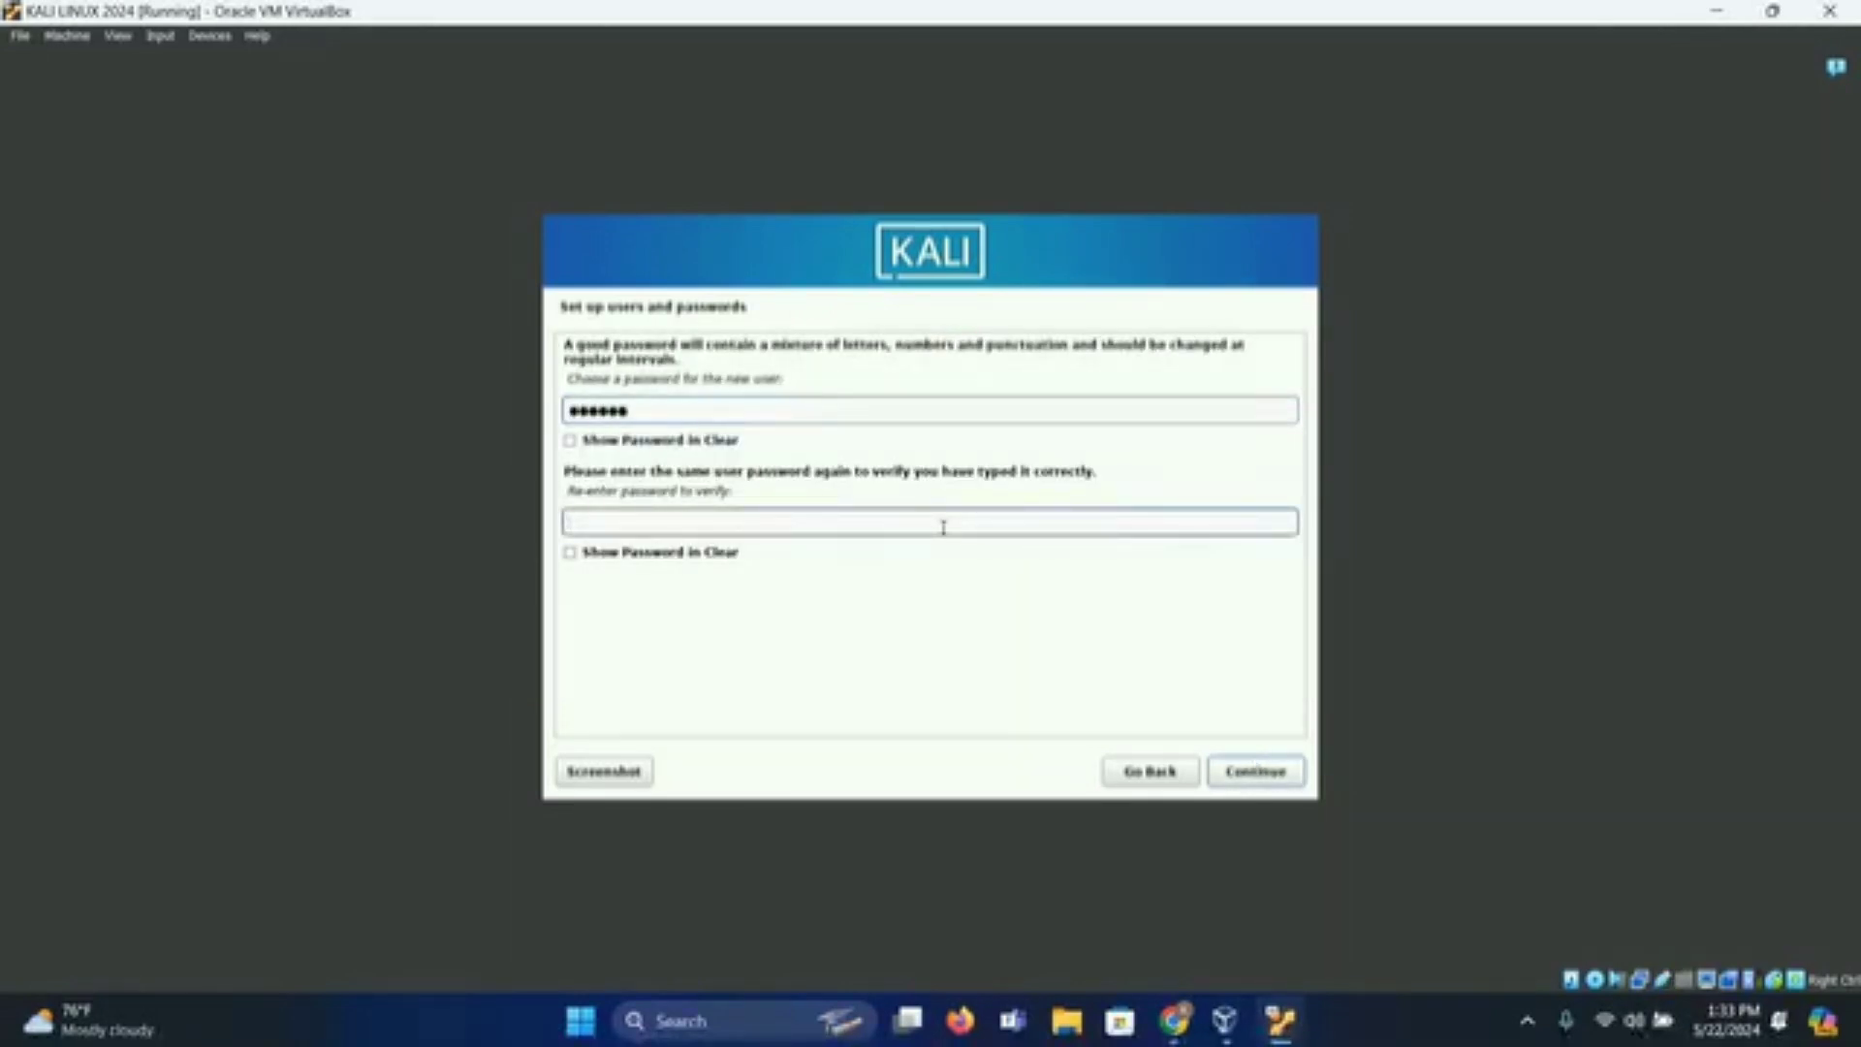
{"action": "type", "text": "••••••"}
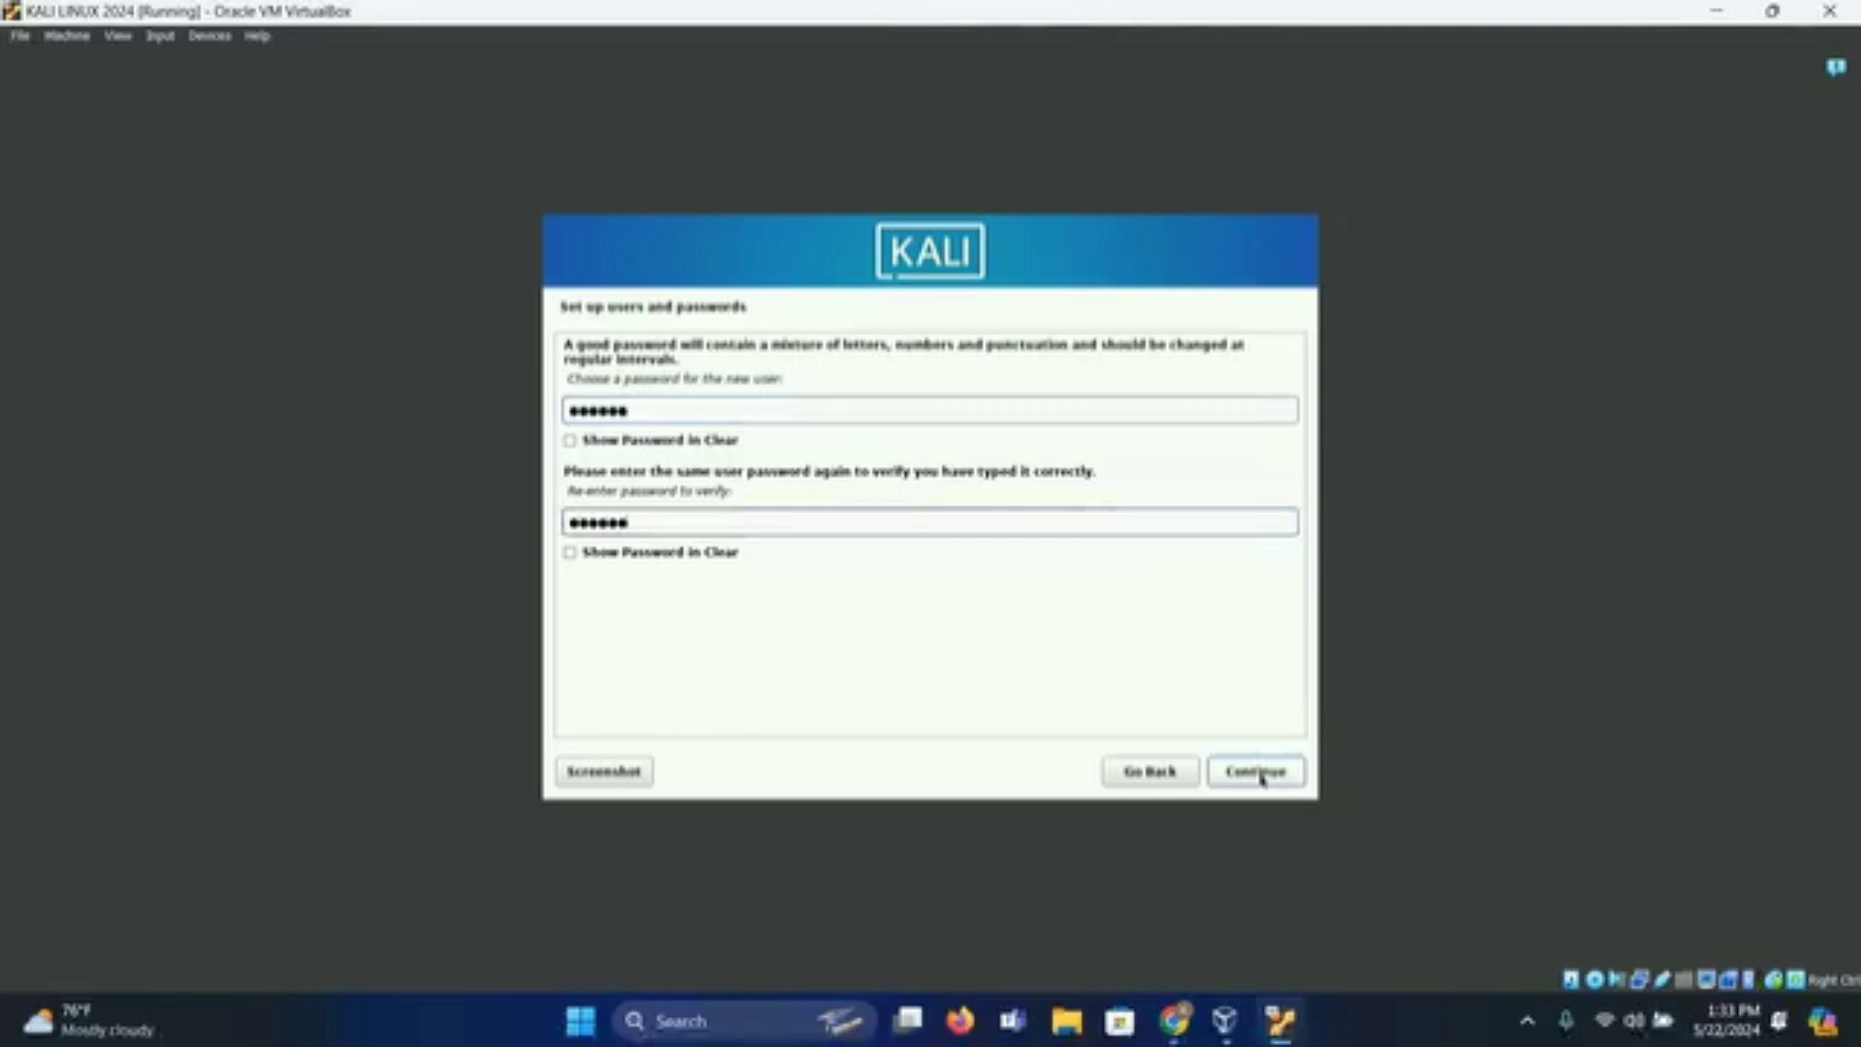
{"action": "left_click", "coordinate": [1258, 774]}
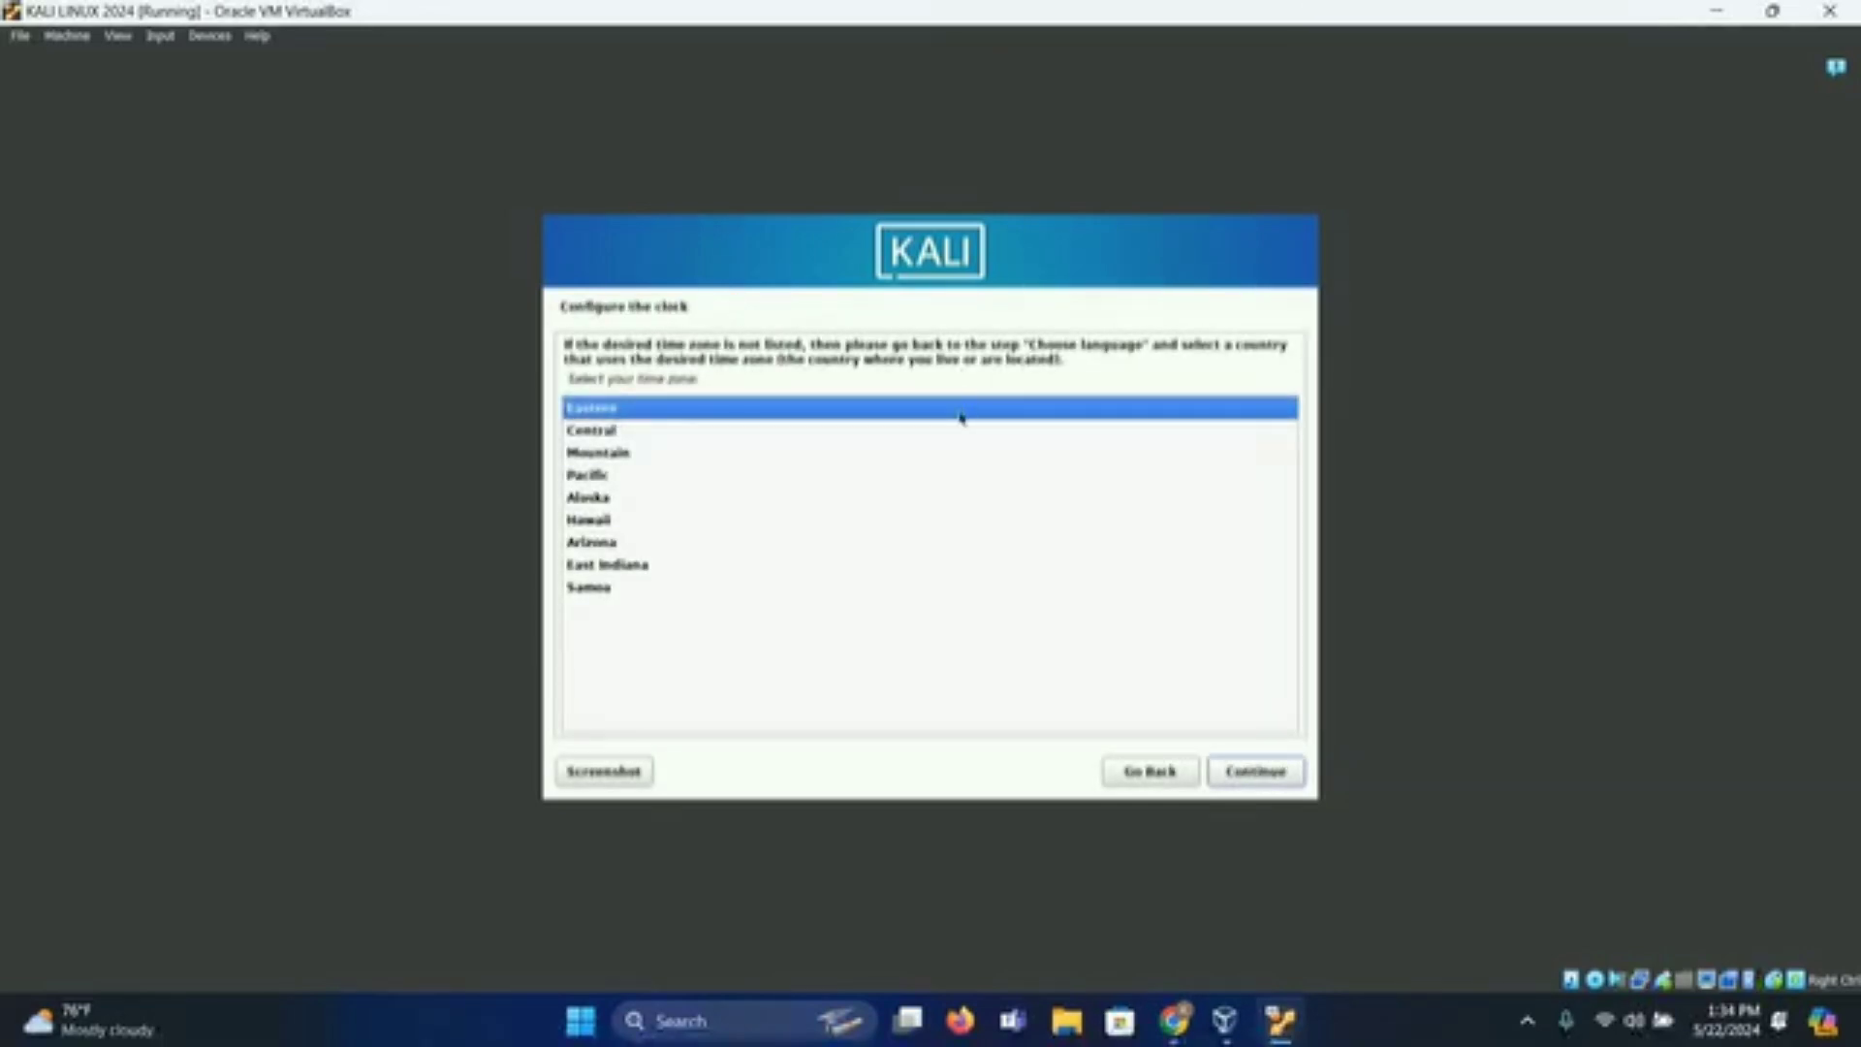
Select the Eastern time zone and partition the entire VBOX hard disk with all files in one partition, writing the changes to disk.
{"action": "left_click", "coordinate": [1258, 774]}
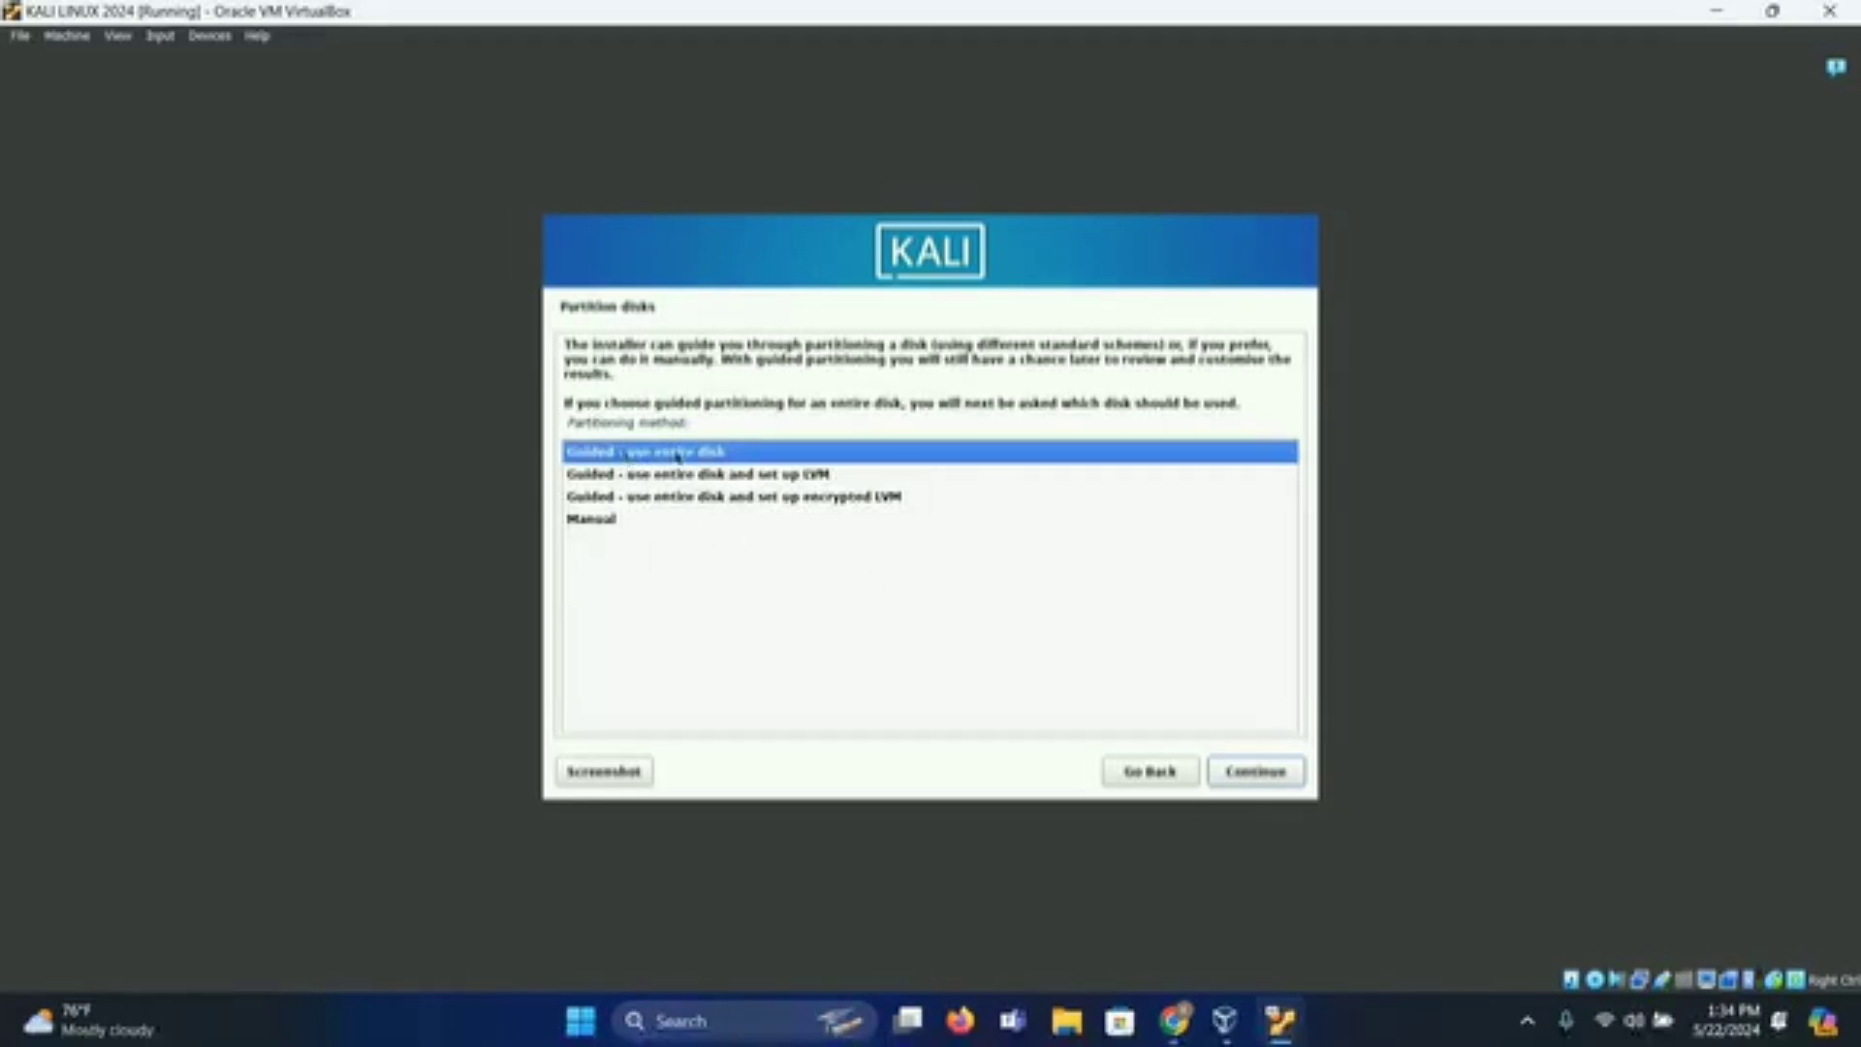
{"action": "left_click", "coordinate": [1217, 772]}
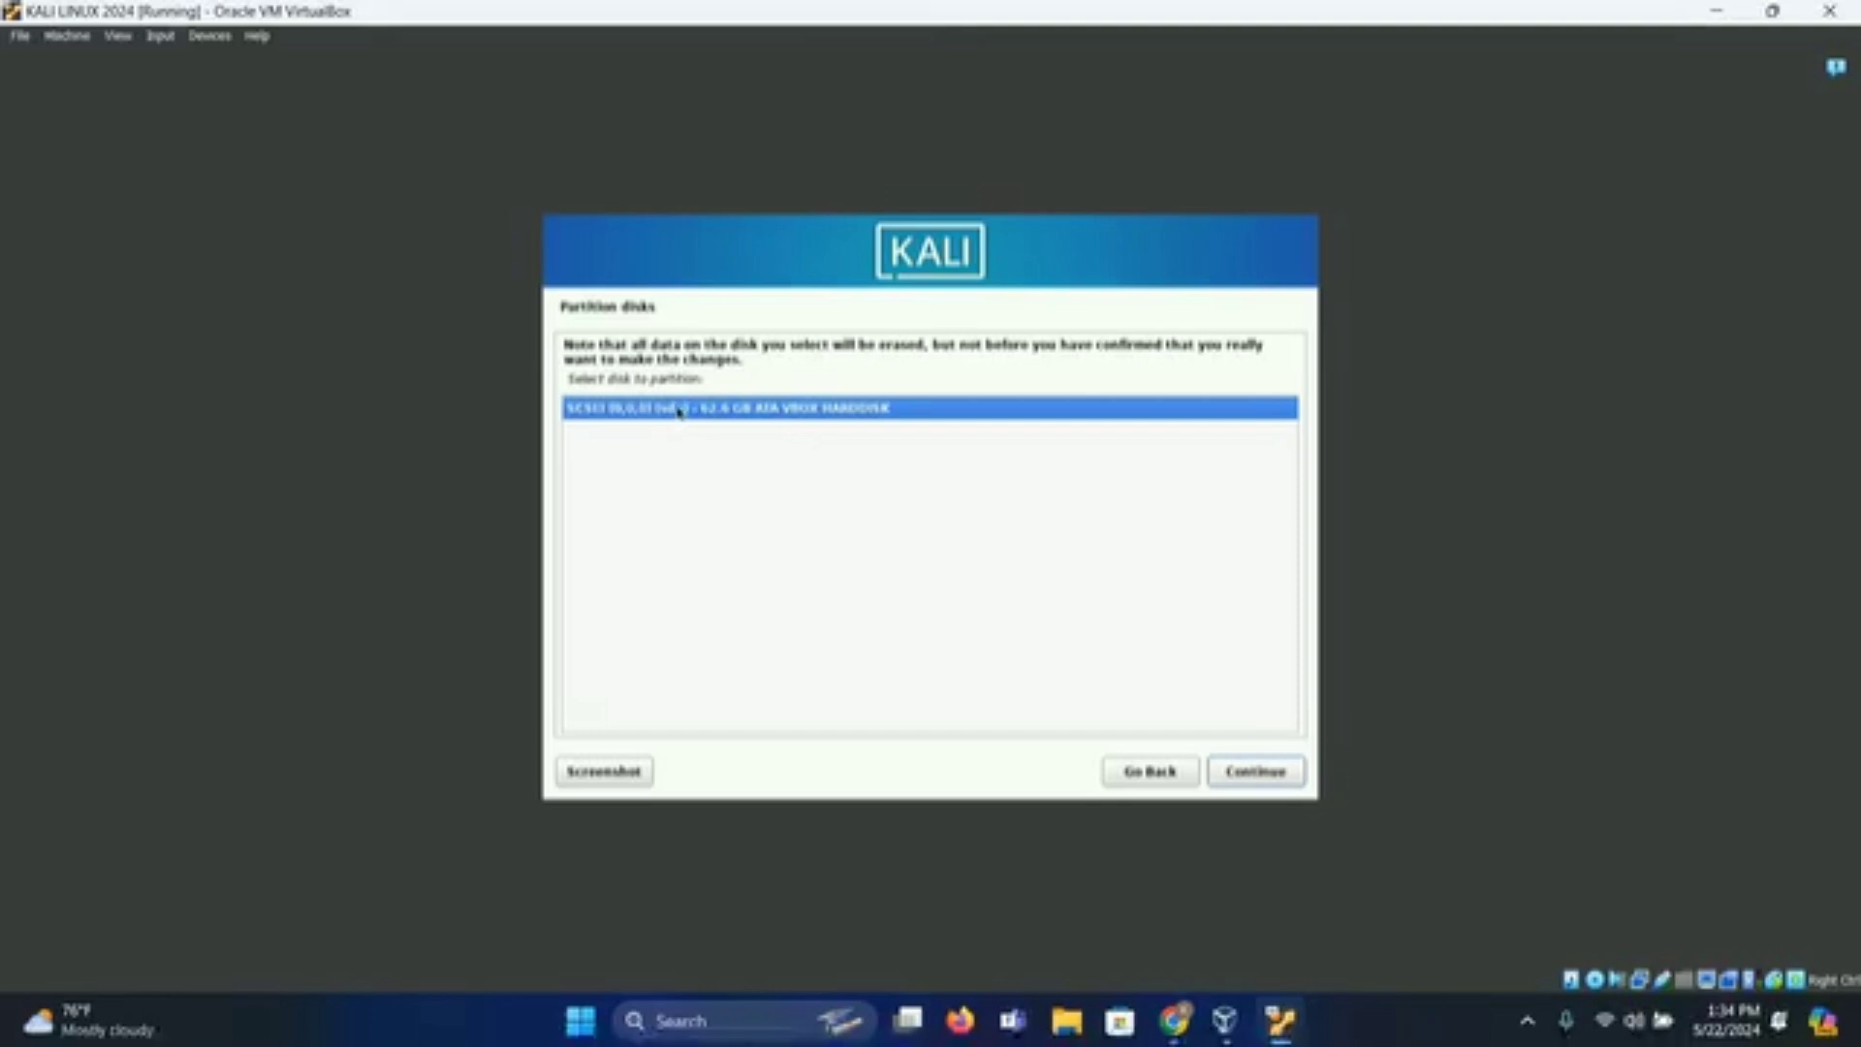
{"action": "left_click", "coordinate": [1256, 773]}
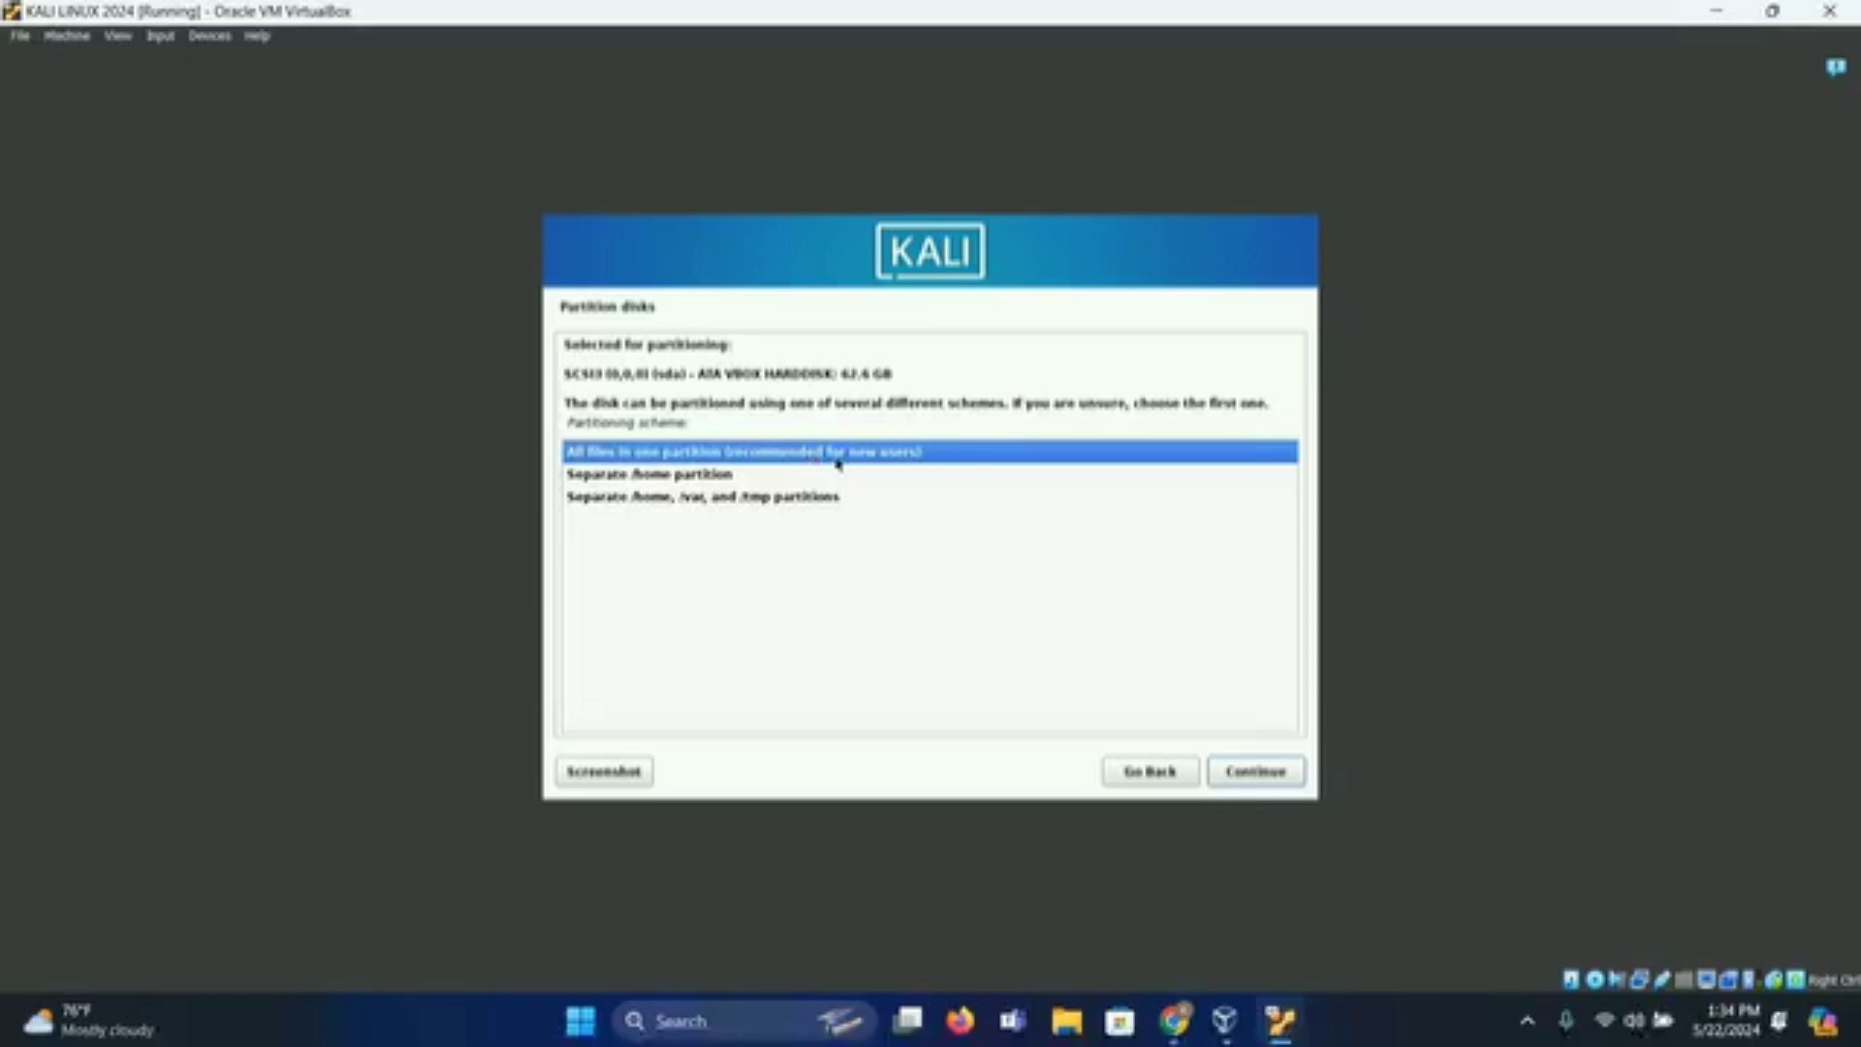
{"action": "left_click", "coordinate": [1251, 771]}
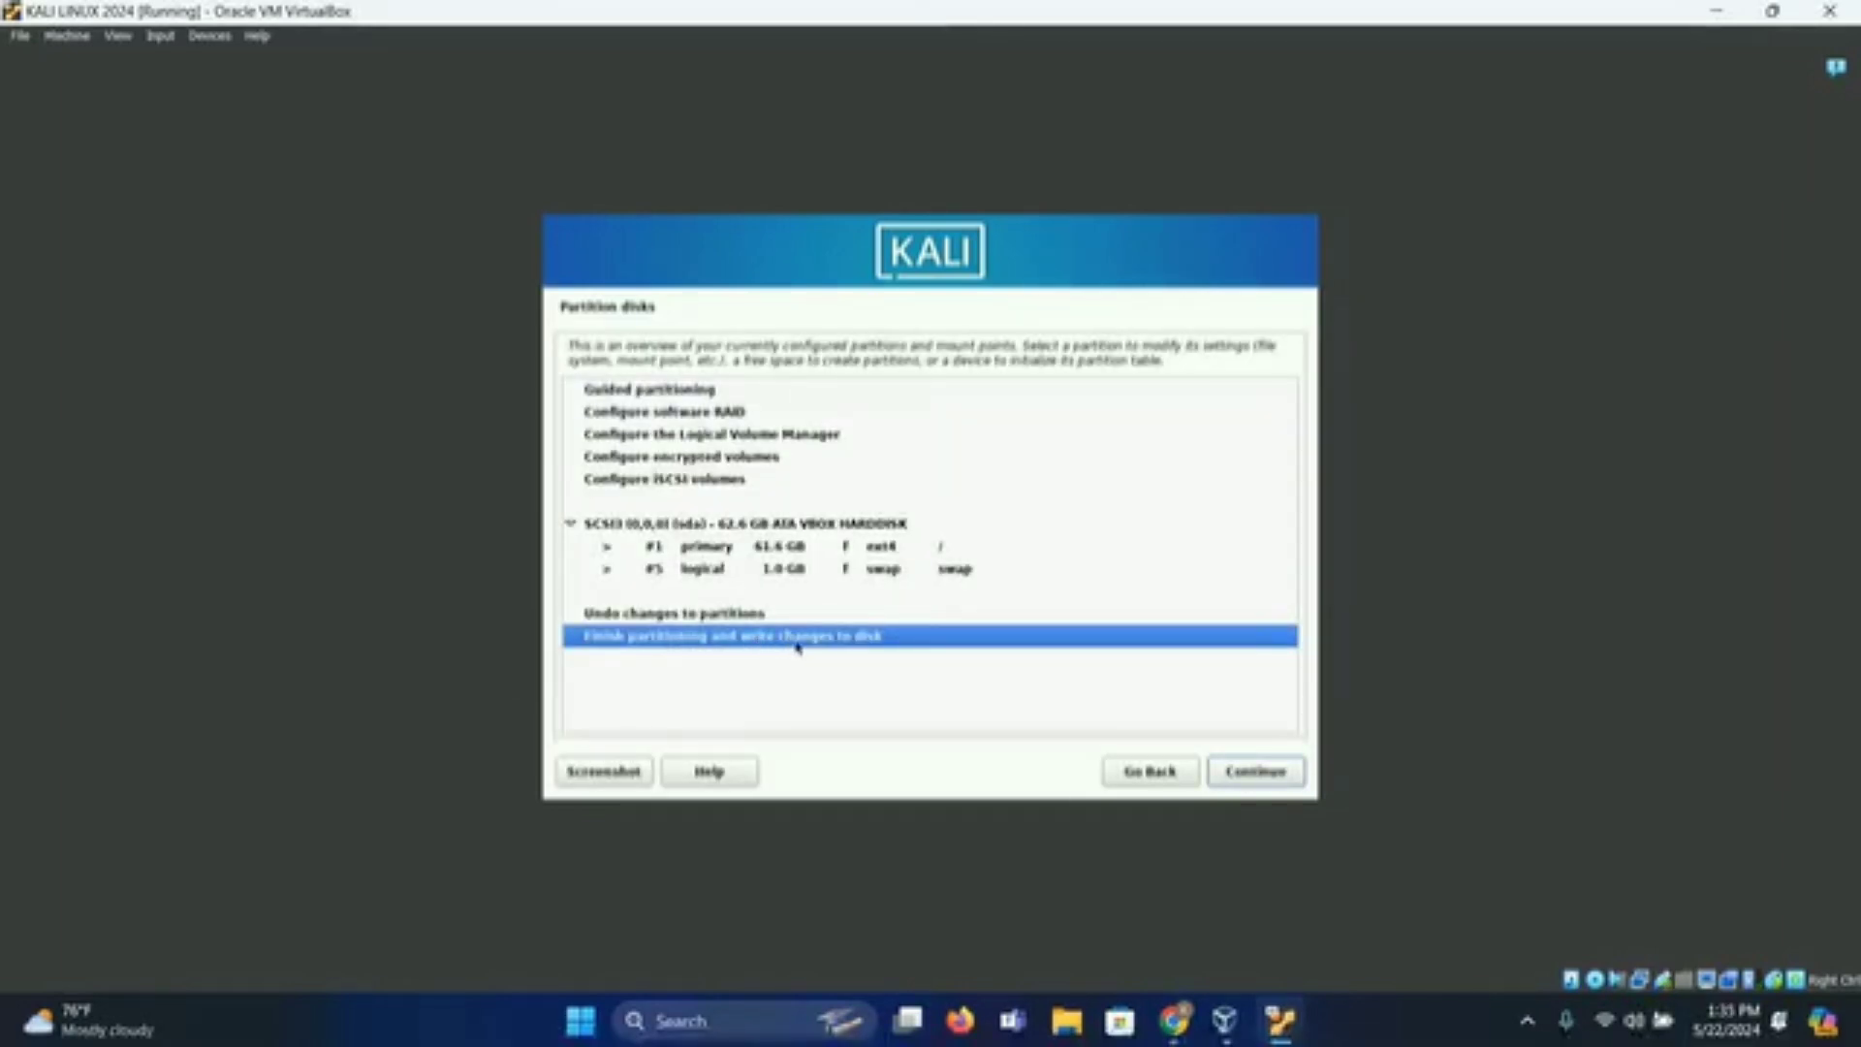
{"action": "left_click", "coordinate": [1260, 779]}
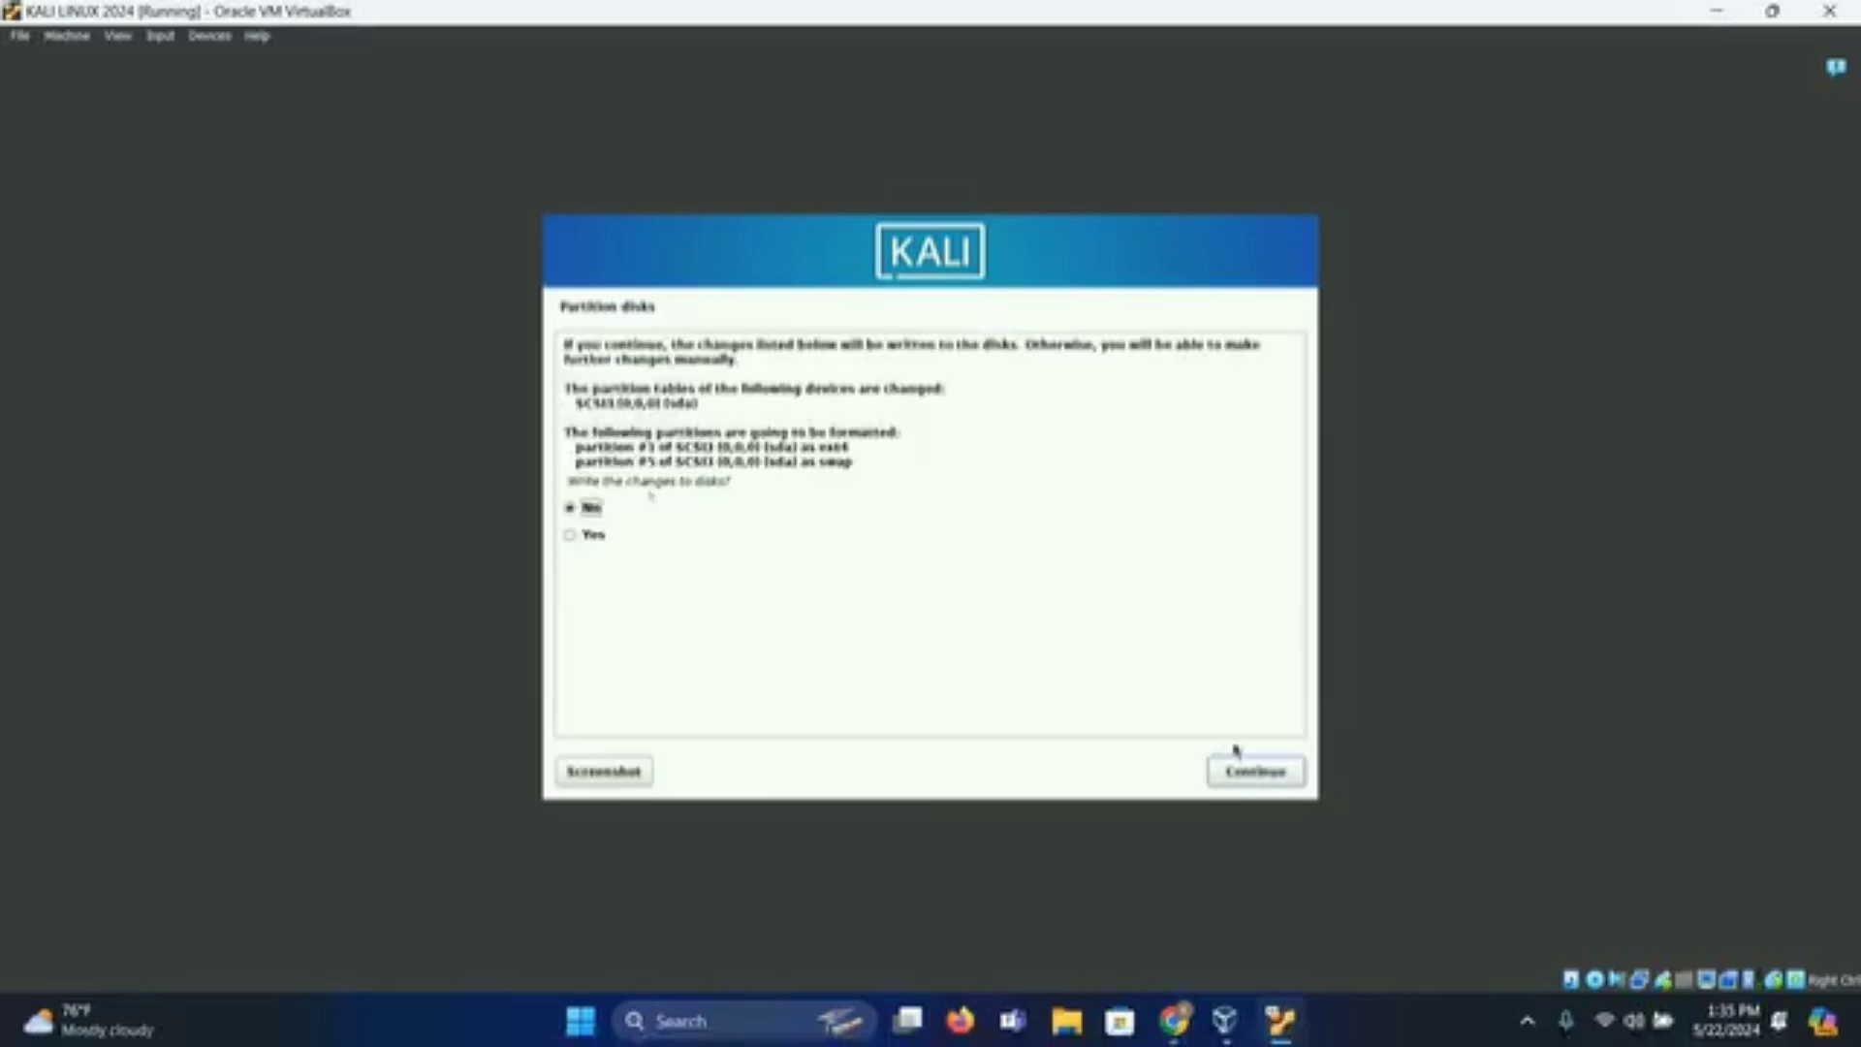
{"action": "left_click", "coordinate": [570, 535]}
{"action": "left_click", "coordinate": [1258, 773]}
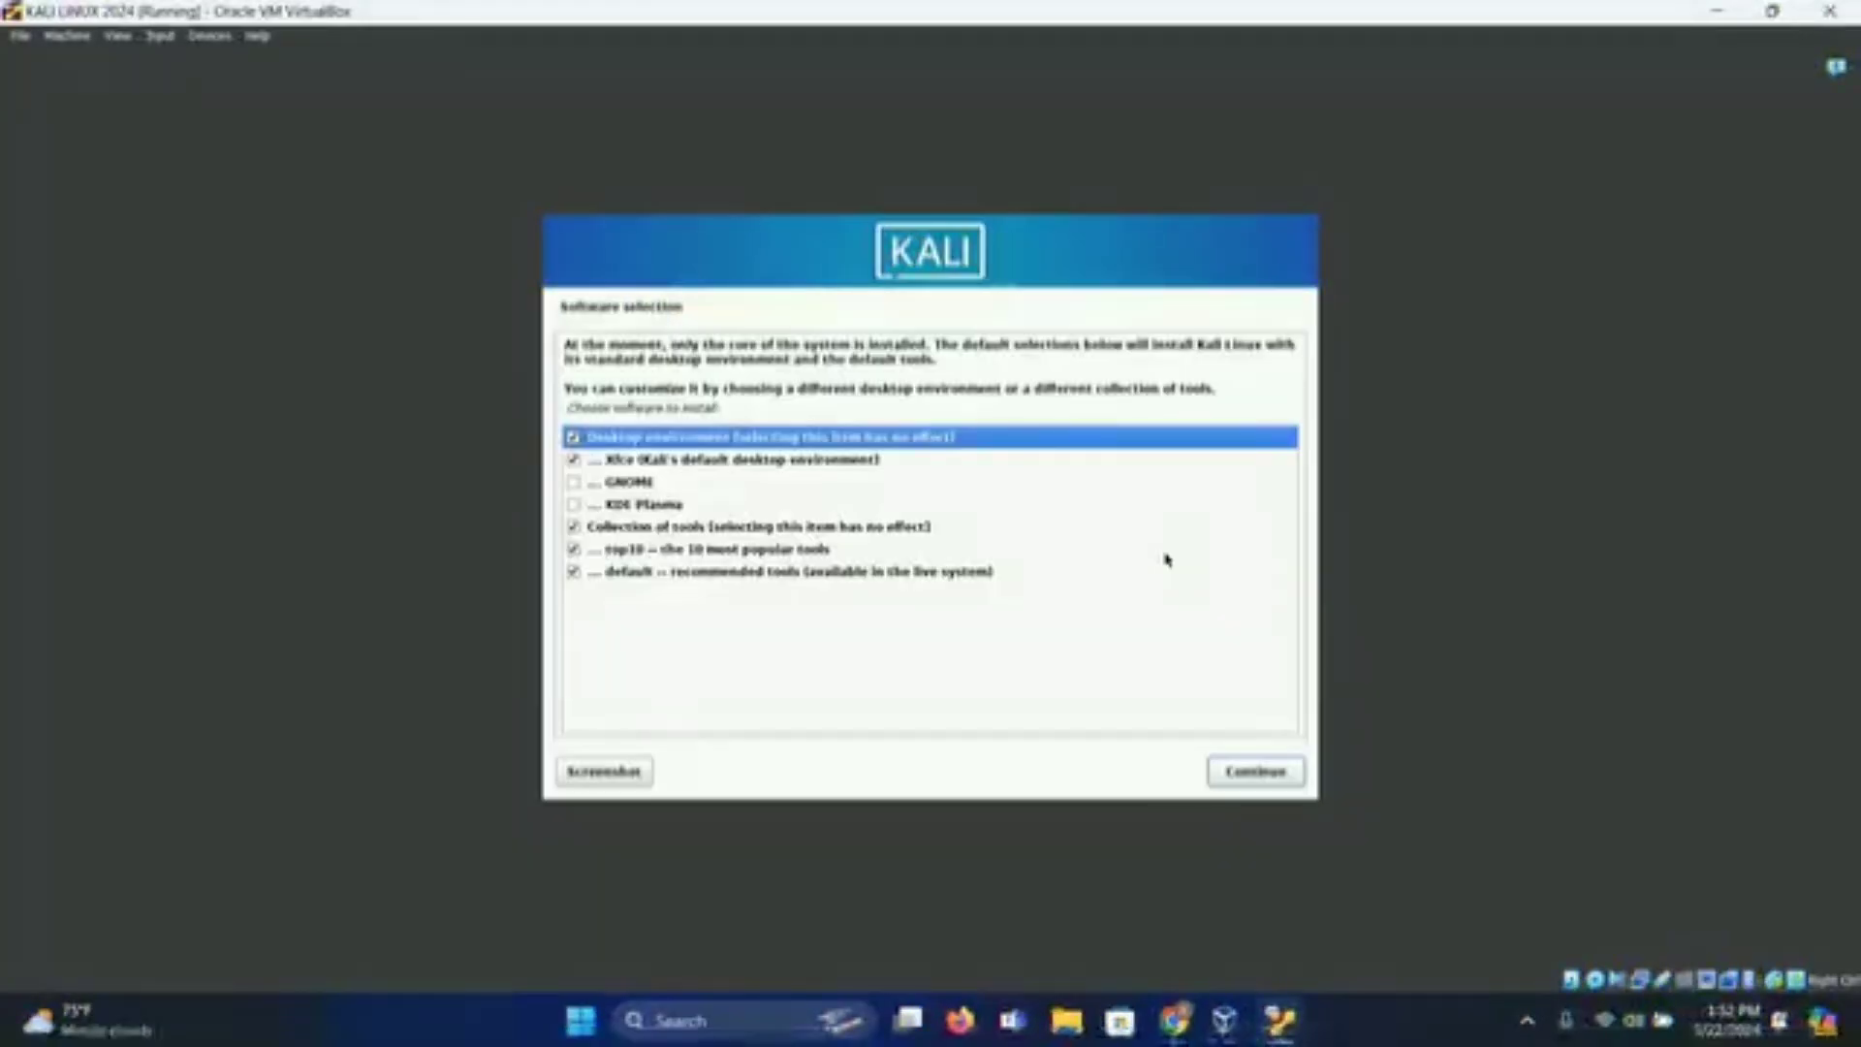
Install the default Xfce desktop and tool collections, and install the GRUB boot loader to /dev/sda.
{"action": "left_click", "coordinate": [1231, 773]}
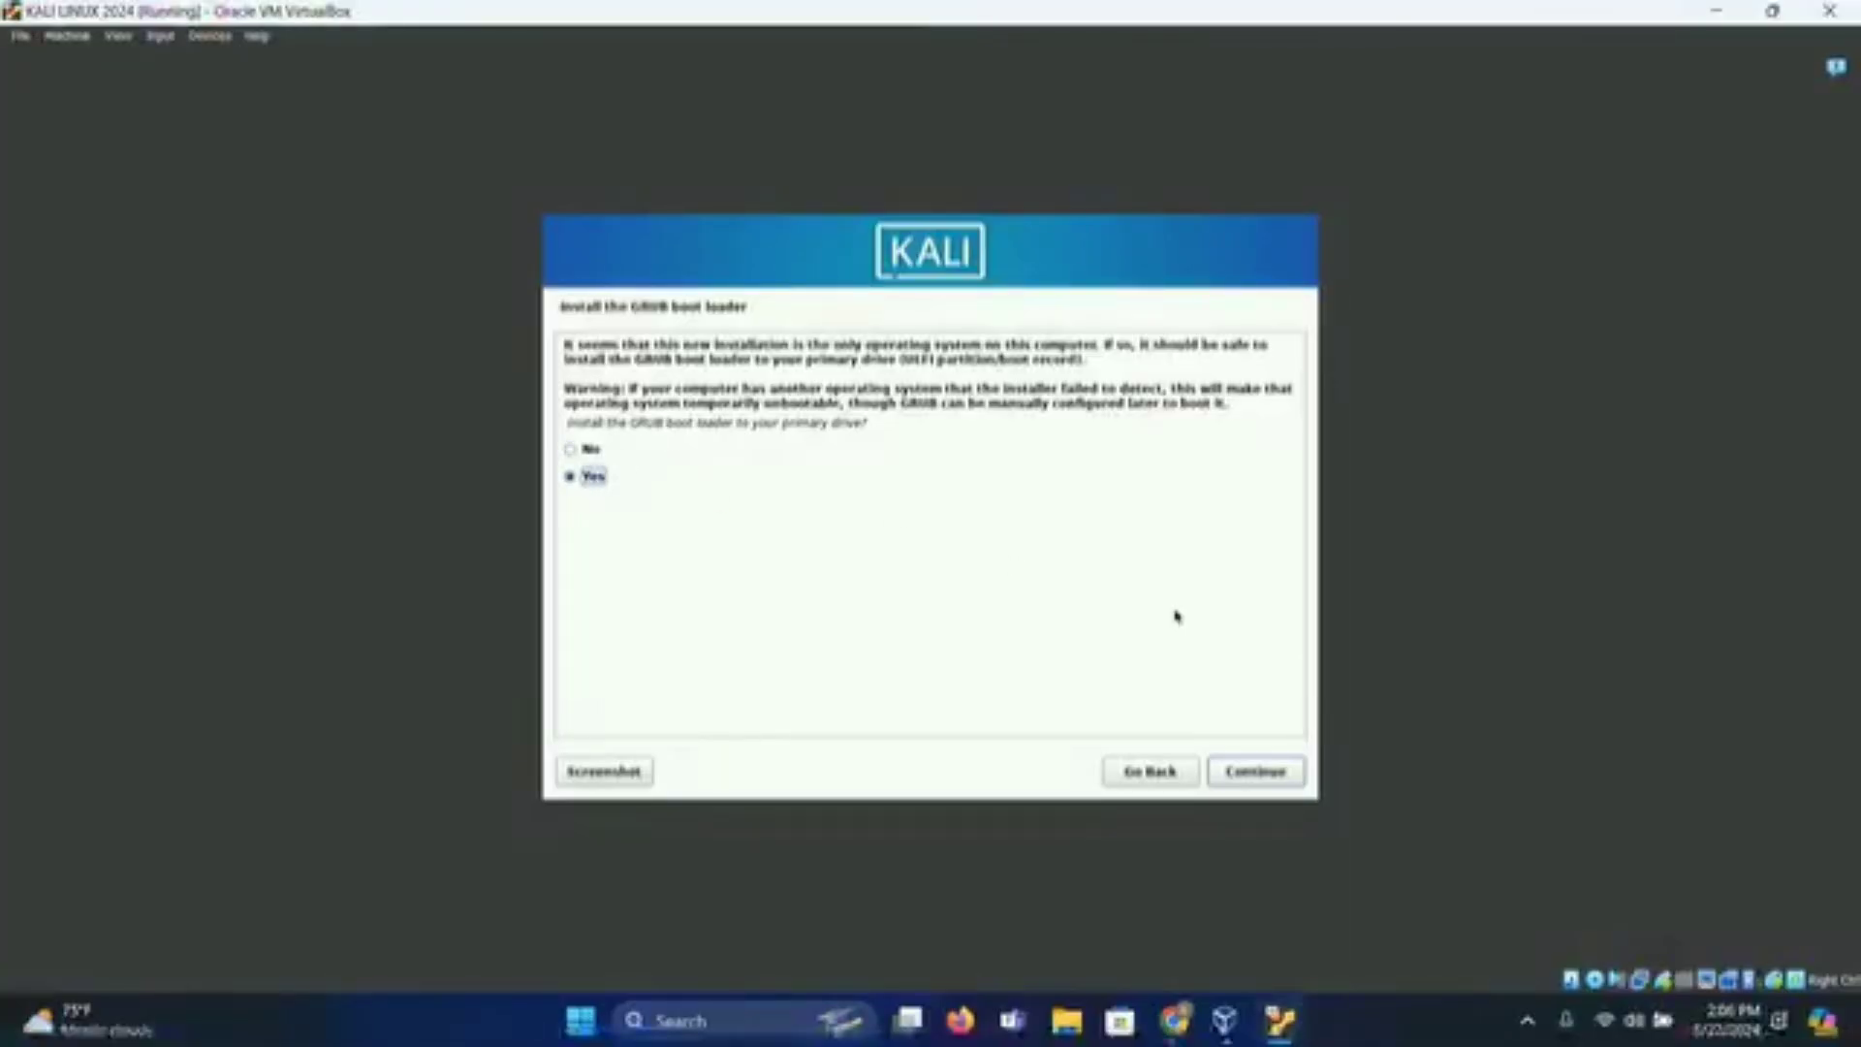
{"action": "left_click", "coordinate": [1270, 773]}
{"action": "key", "text": "Down"}
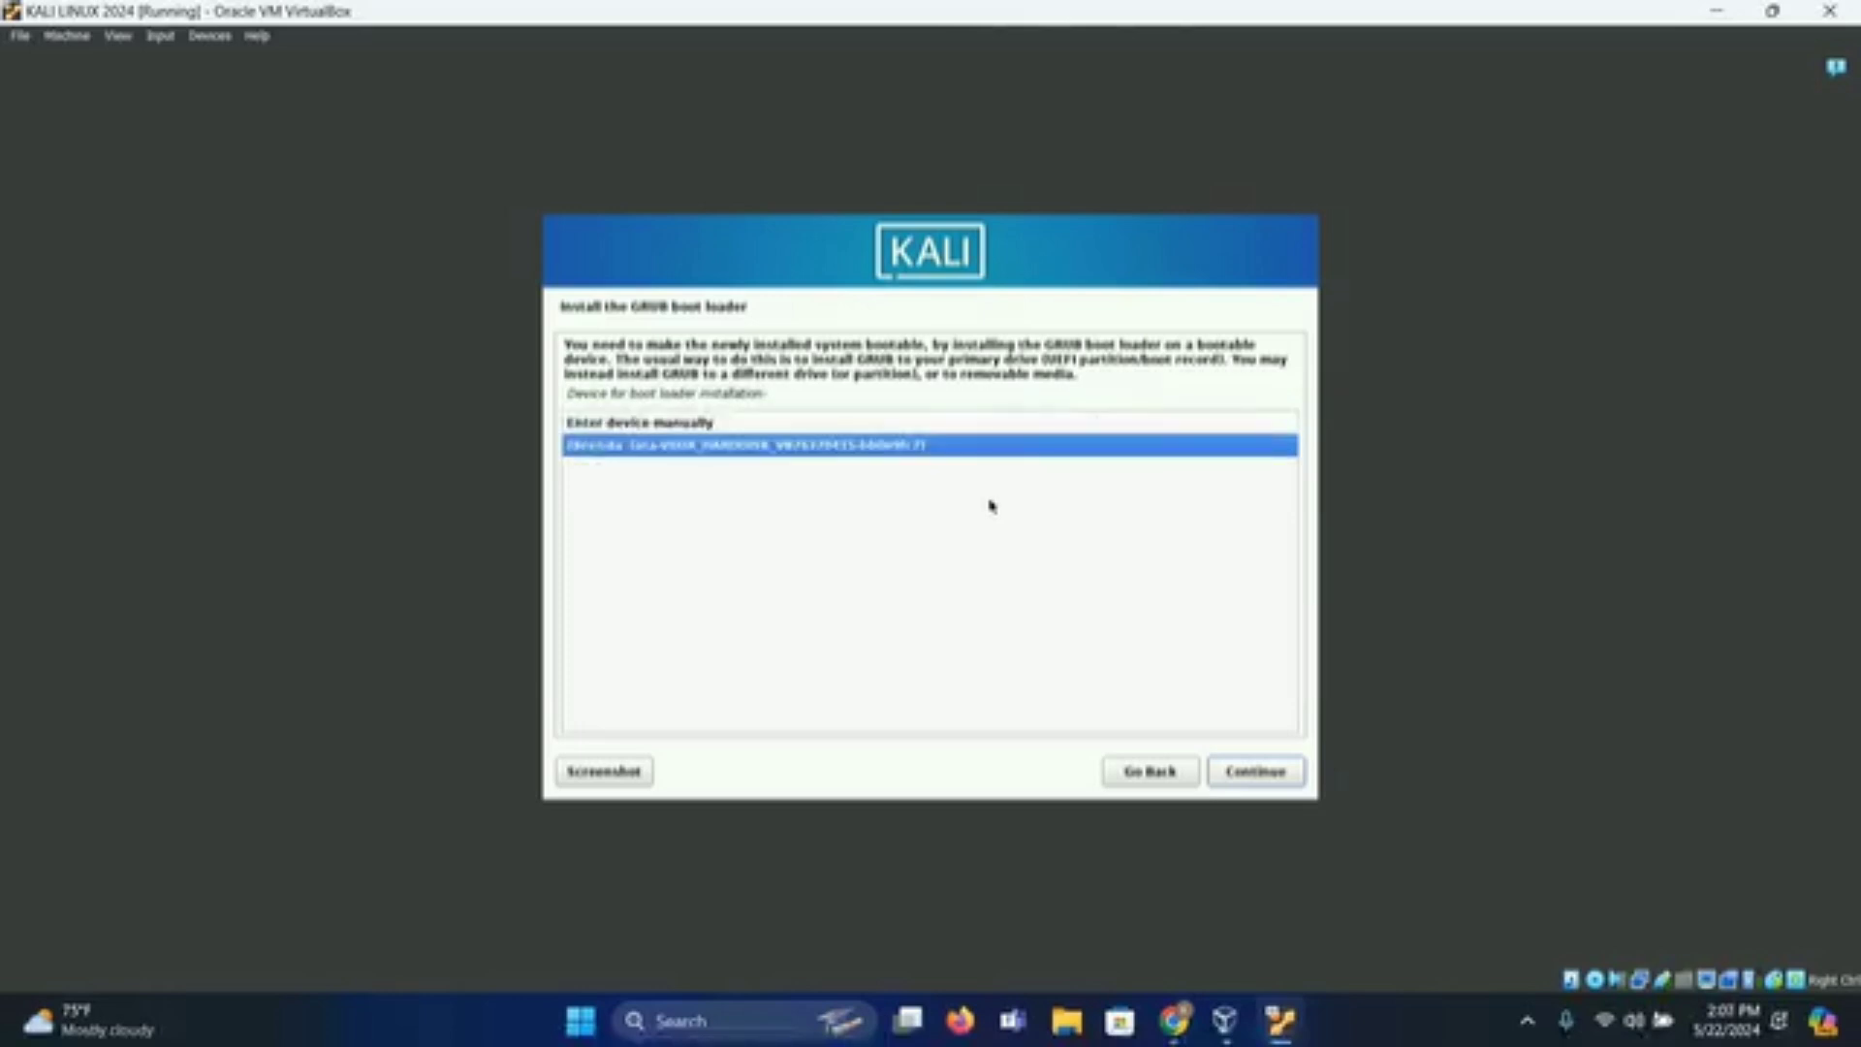
{"action": "left_click", "coordinate": [1255, 772]}
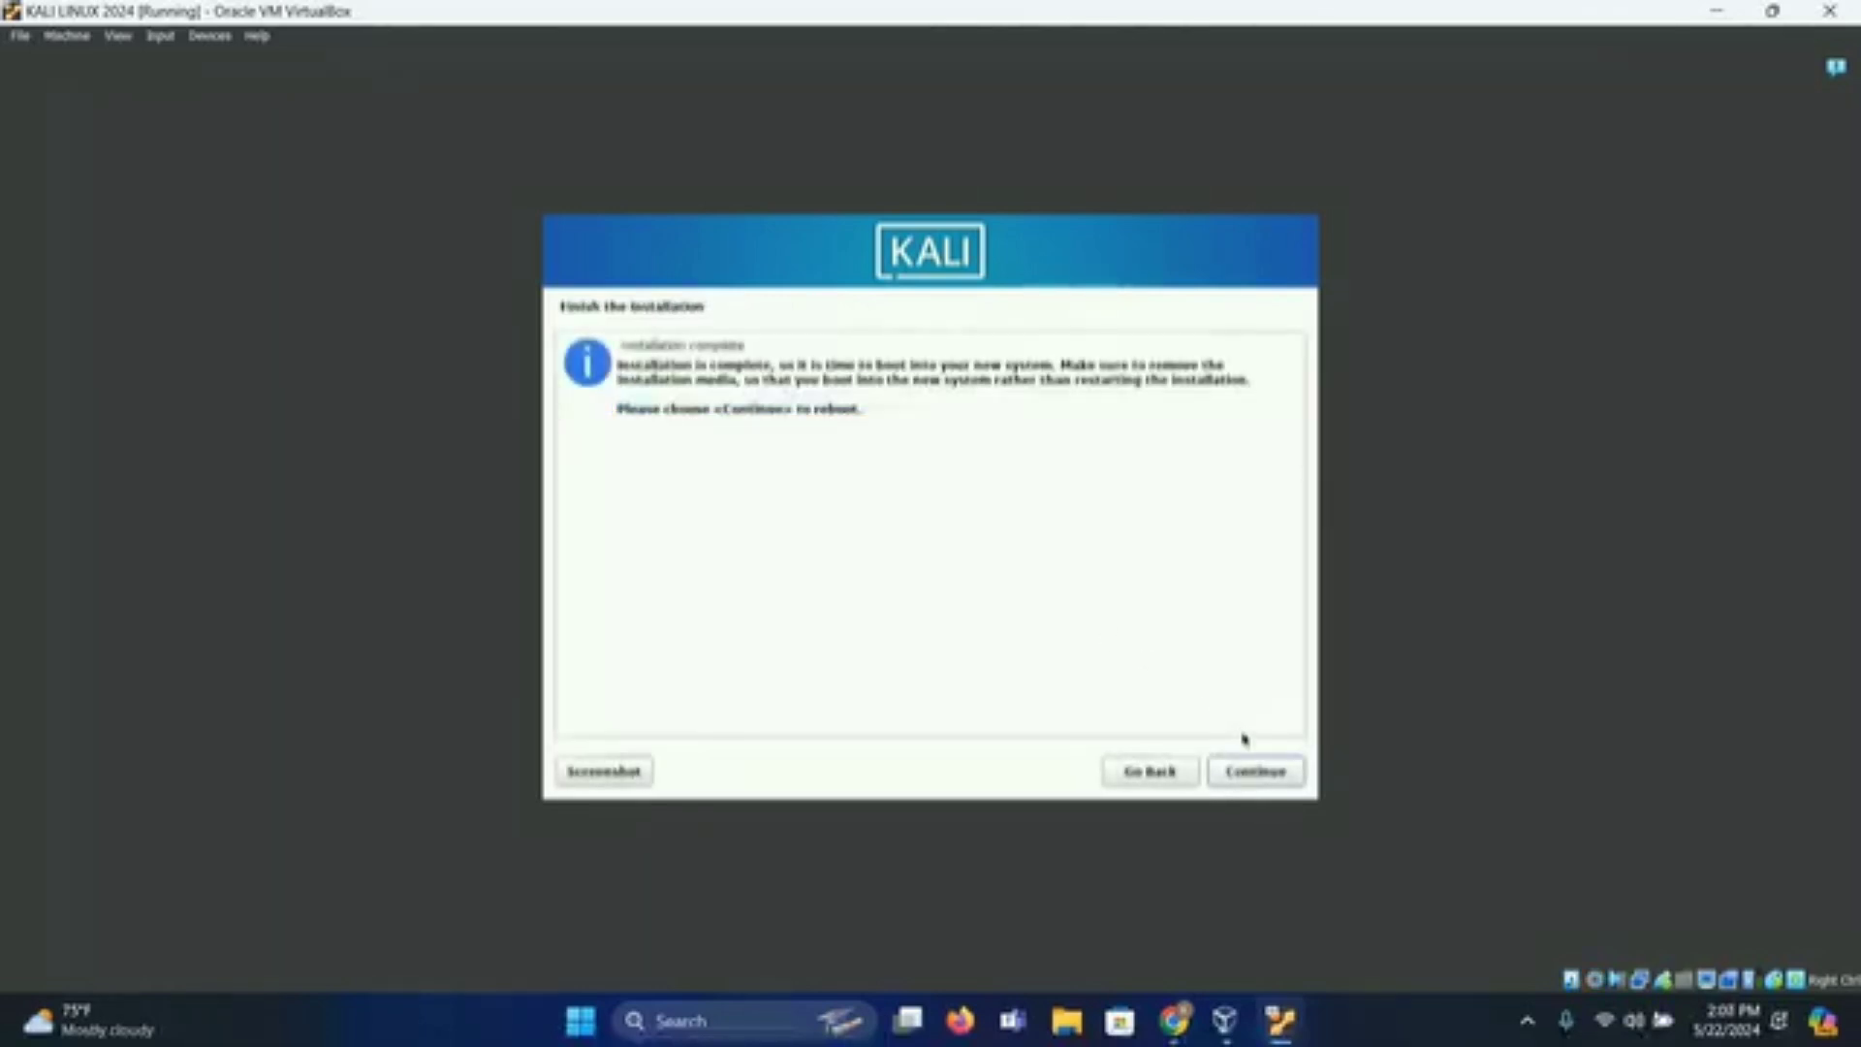
Reboot into the installed Kali system and log in with the account's username and password.
{"action": "left_click", "coordinate": [1250, 773]}
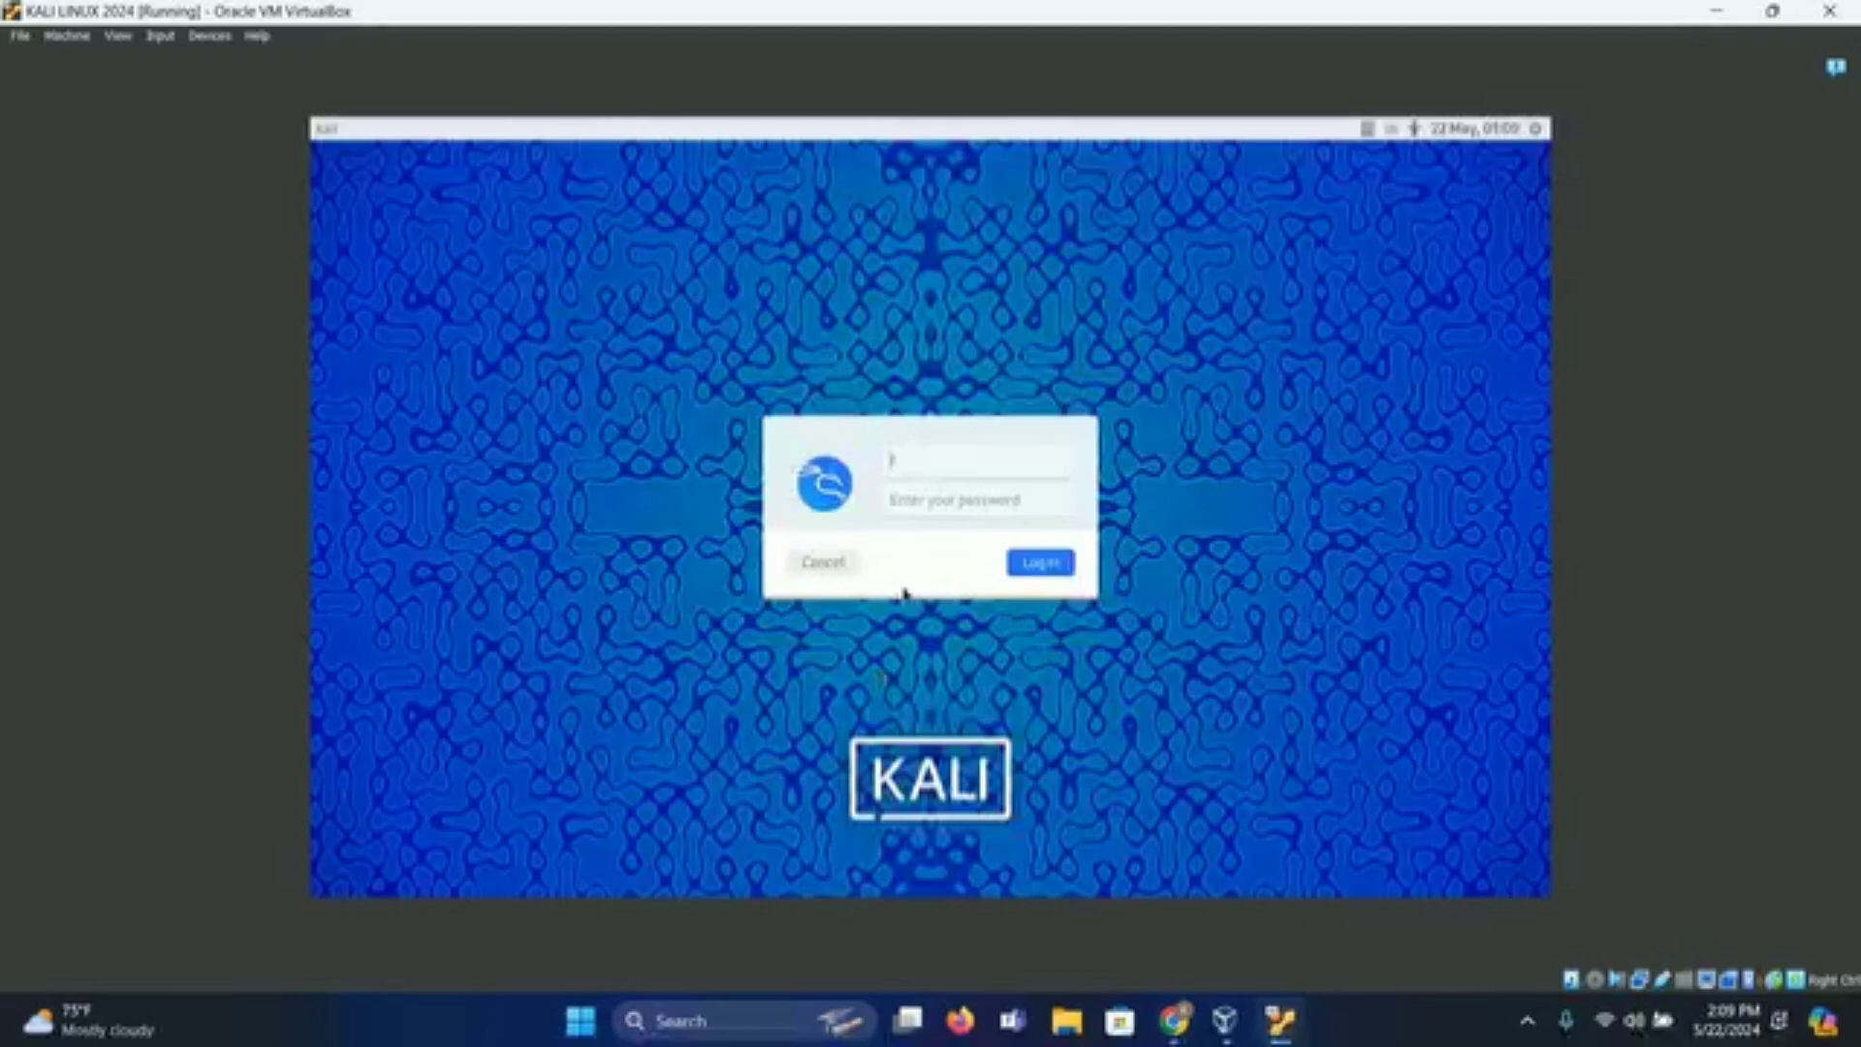
{"action": "type", "text": "farhan"}
{"action": "key", "text": "Tab"}
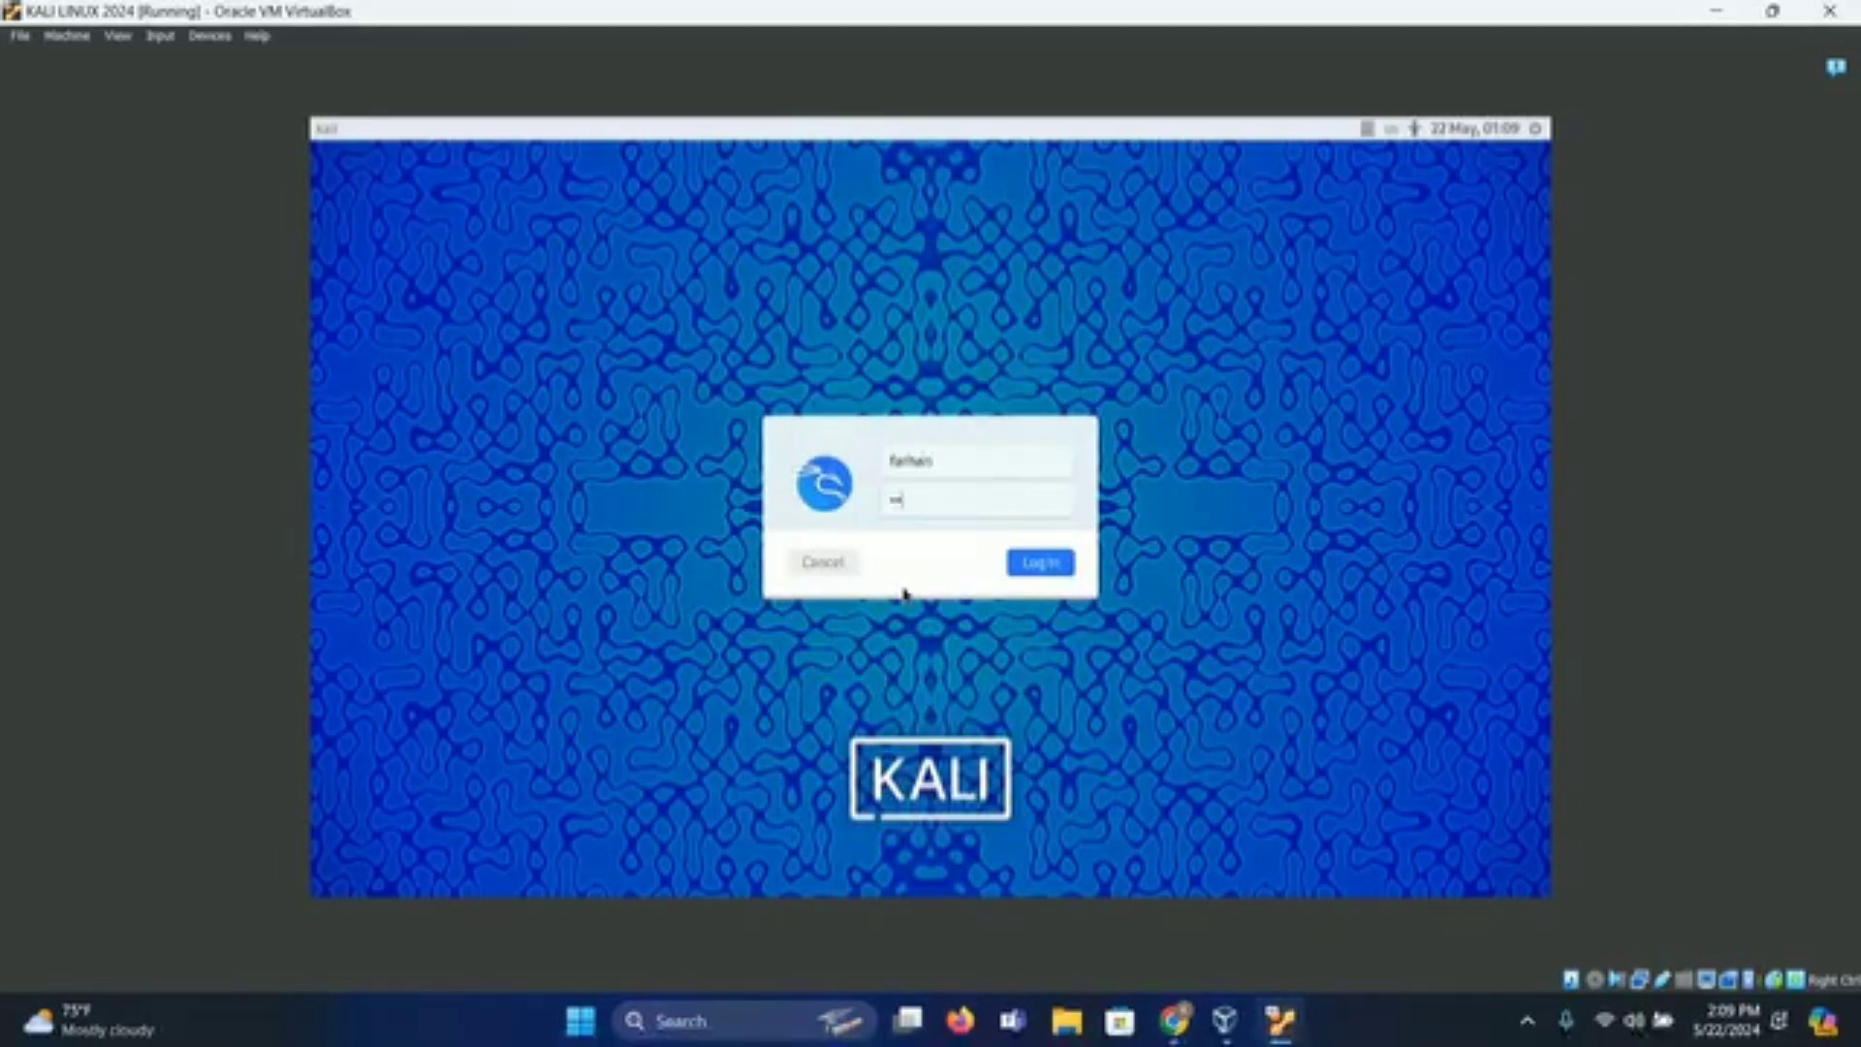
{"action": "key", "text": "Return"}
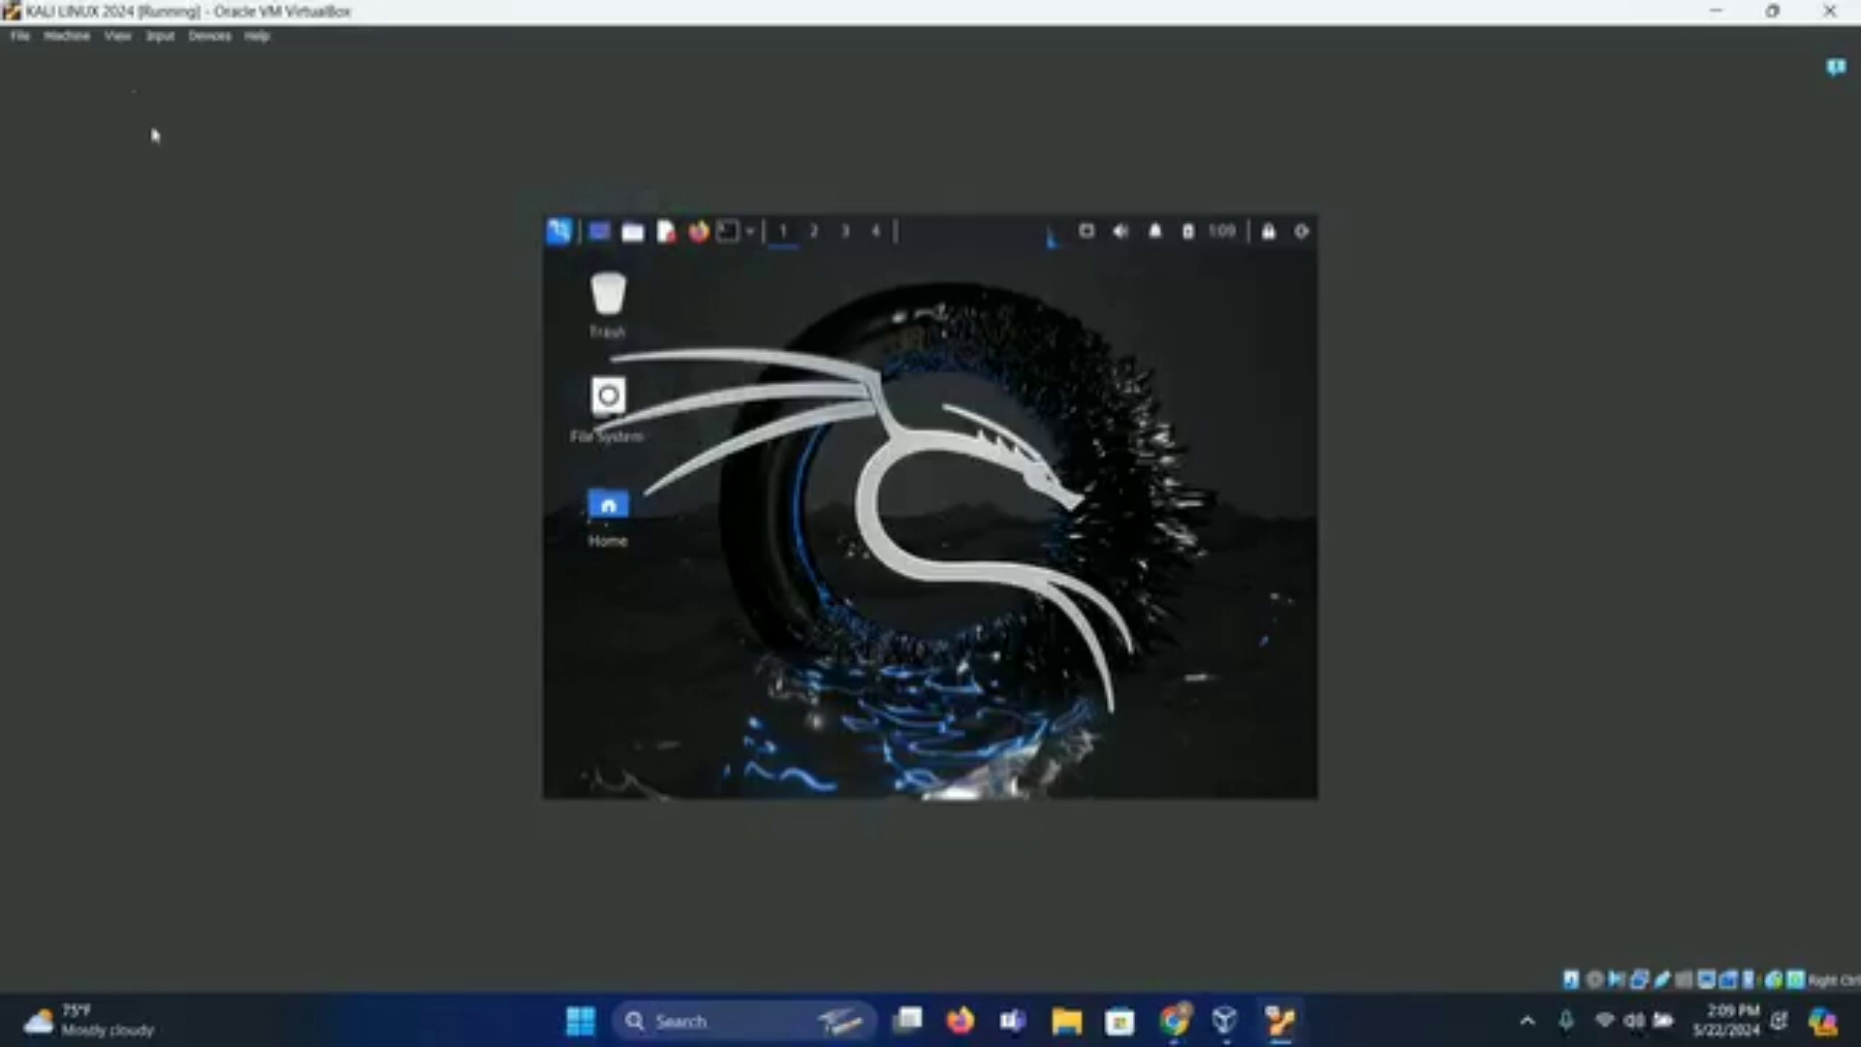
Switch the Kali virtual machine's window to full-screen mode and confirm the switch.
{"action": "left_click", "coordinate": [118, 36]}
{"action": "left_click", "coordinate": [121, 58]}
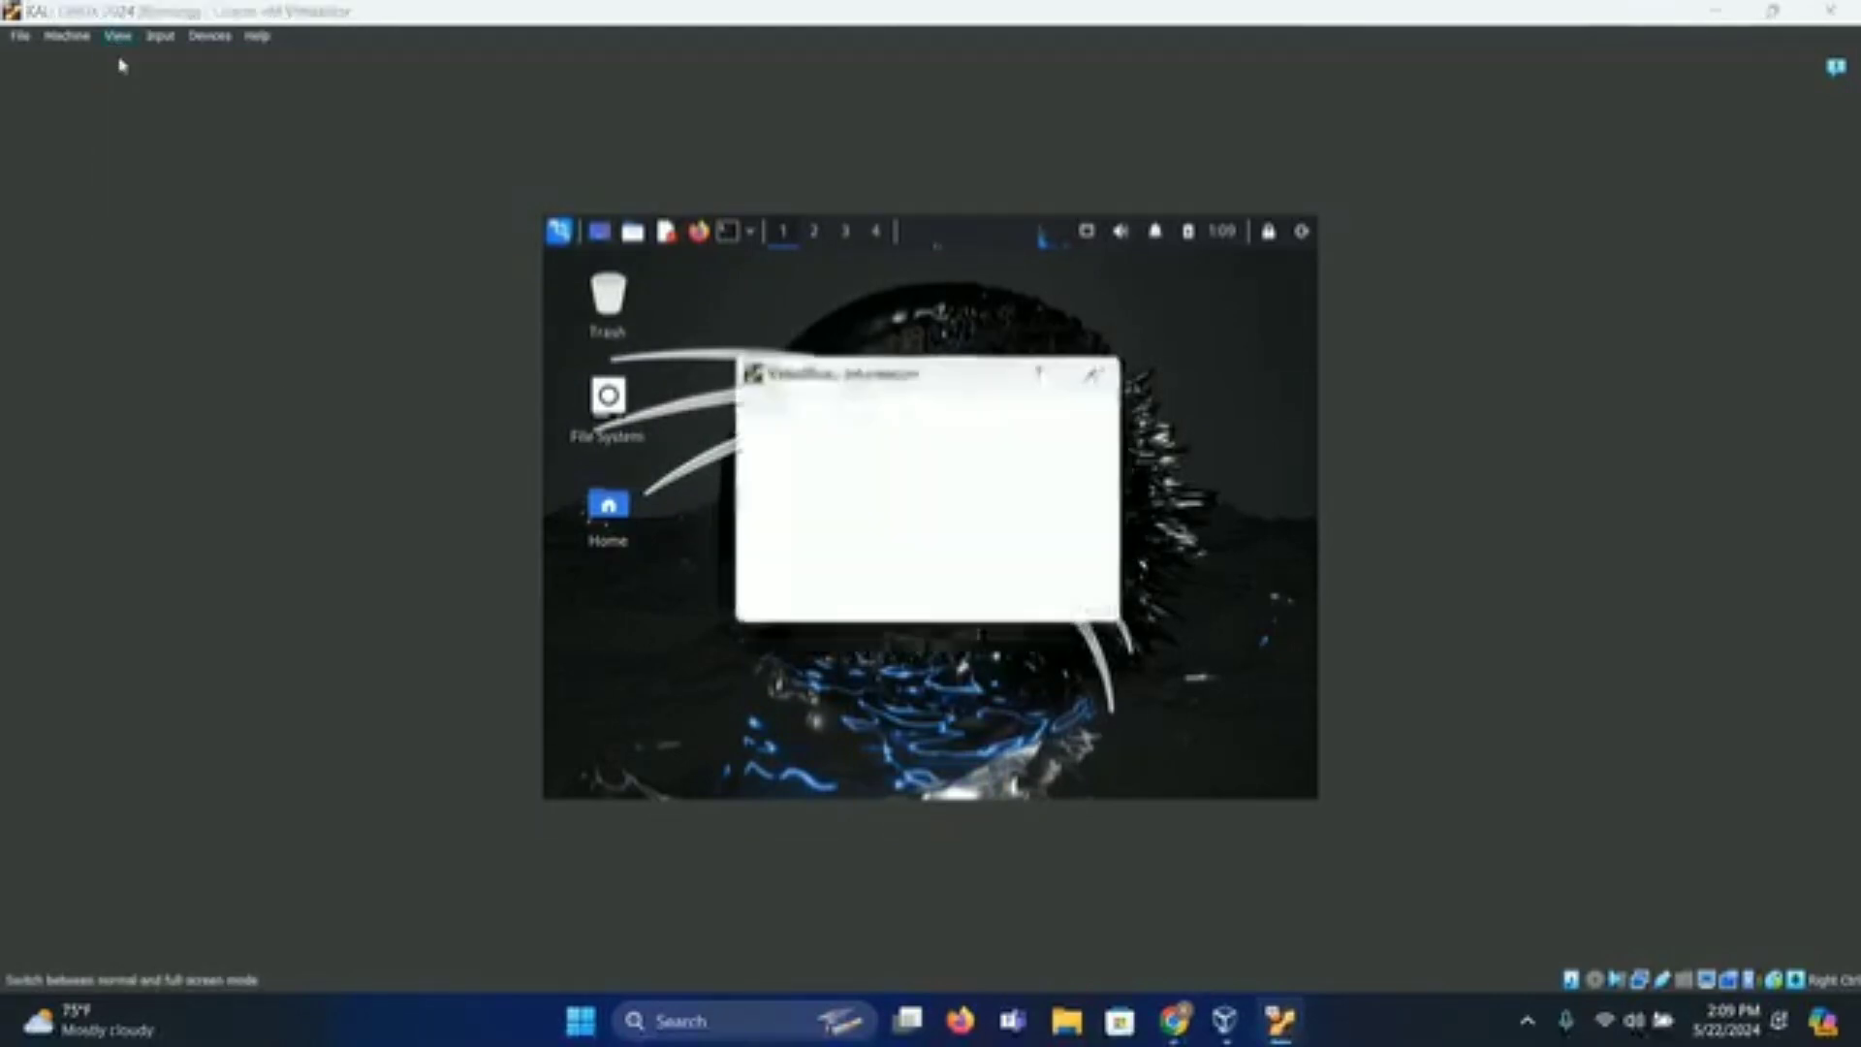
{"action": "left_click", "coordinate": [887, 602]}
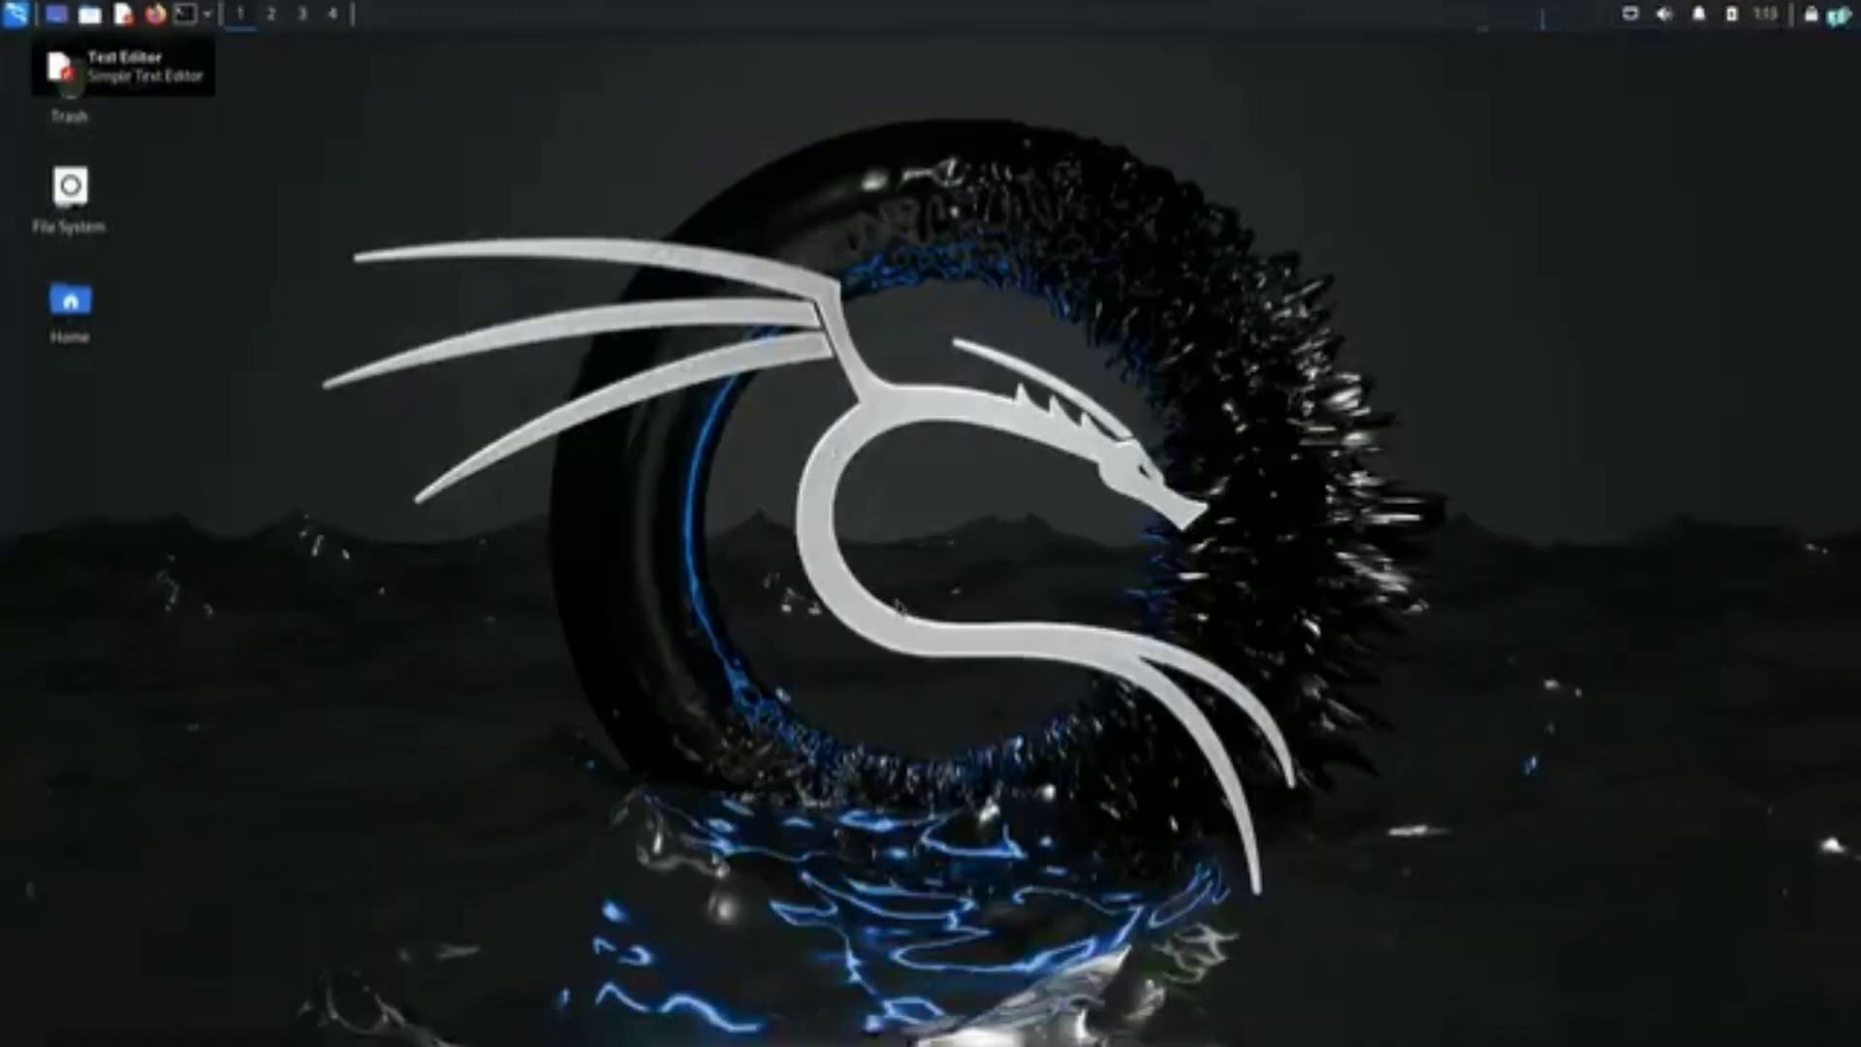